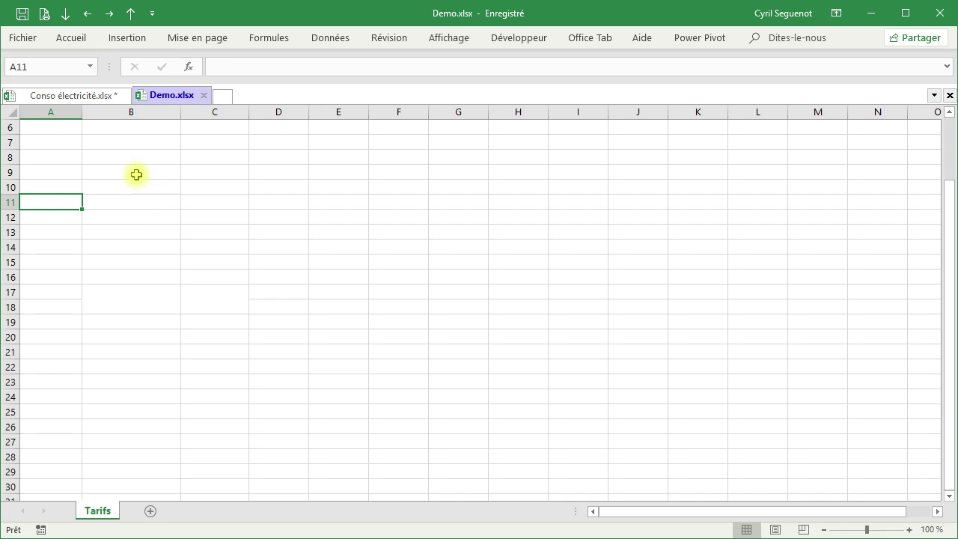
# Copy the "Tarif bleu EDF - option base" table from the web page and paste it into Demo.xlsx at cell A11.
pyautogui.click(93, 102)
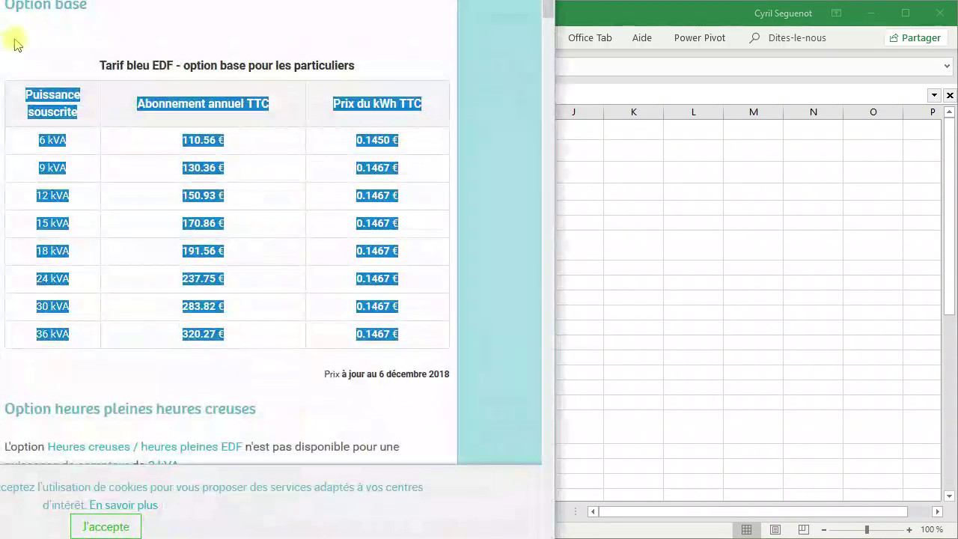
pyautogui.click(19, 45)
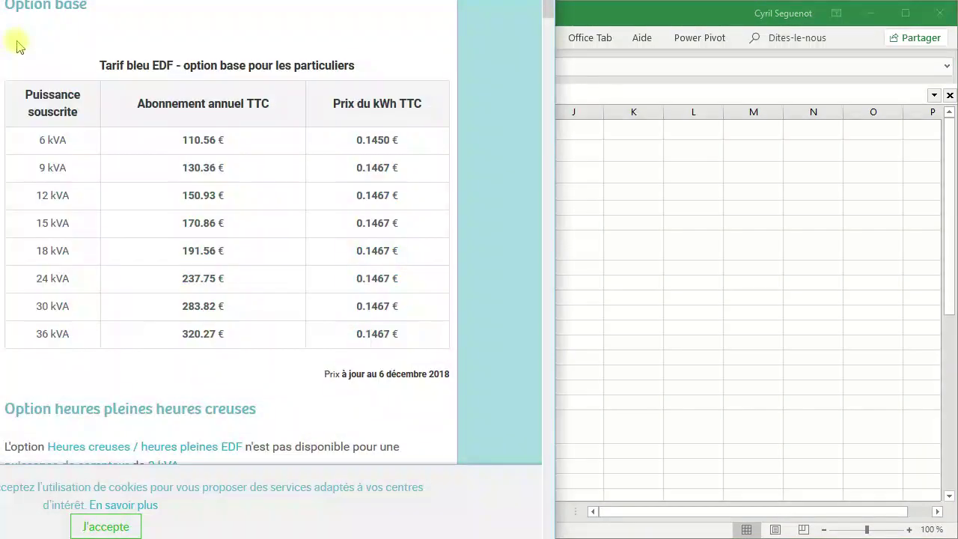
pyautogui.moveTo(24, 93); pyautogui.dragTo(431, 340)
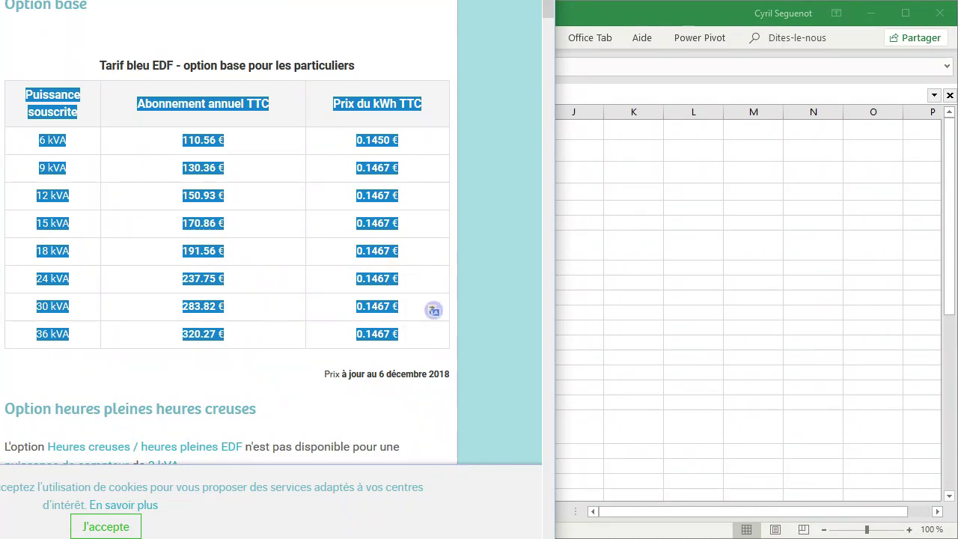
pyautogui.hotkey('alt', 'Tab')
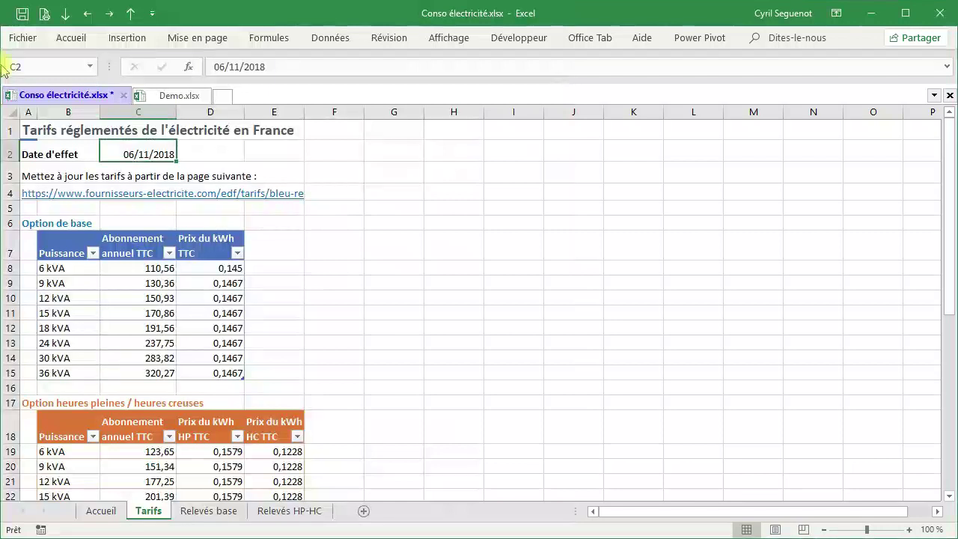
pyautogui.click(199, 98)
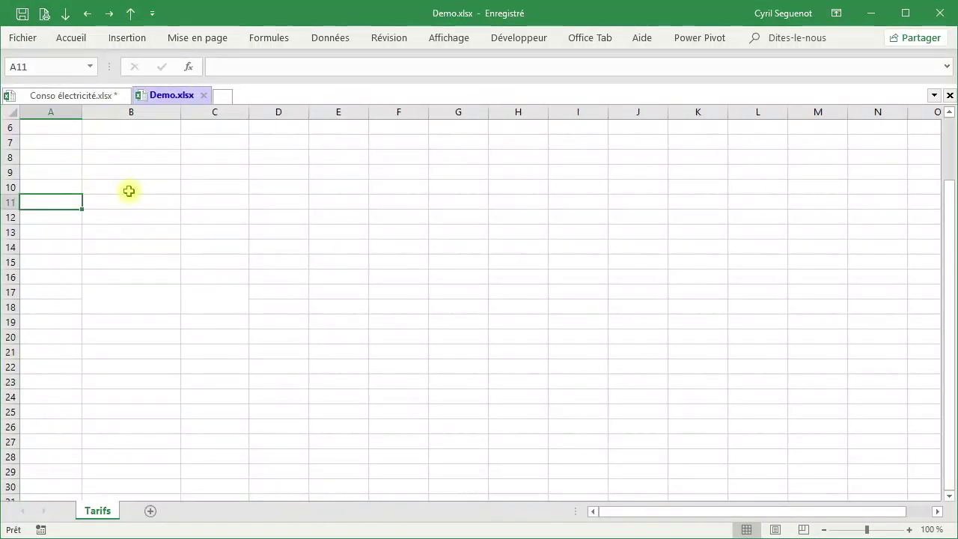
pyautogui.write('Puissance\tAbonnement\tPrix du kWh souscrite\tannuel TTC\tTTC 6 kVA\t110.56 €\t0.1450 € 9 kVA\t130.36 €\t0.1467 € 12 kVA\t150.93 €\t0.1467 € 15 kVA\t170.86 €\t0.1467 € 18 kVA\t191.56 €\t0.1467 € 24 kVA\t237.75 €\t0.1467 € 30 kVA\t283.82 €\t0.1467 € 36 kVA\t320.27 €\t0.1467 €')
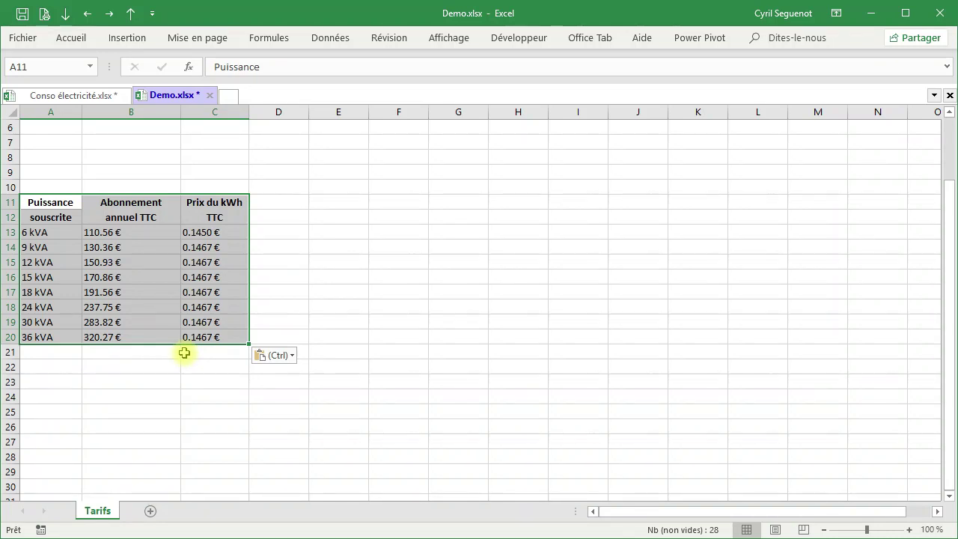
pyautogui.click(129, 249)
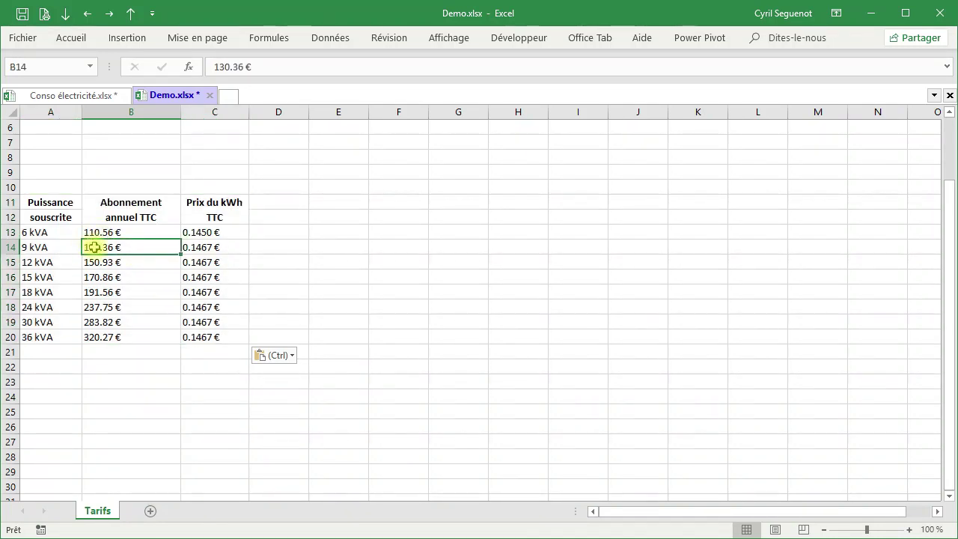
pyautogui.moveTo(89, 233); pyautogui.dragTo(113, 334)
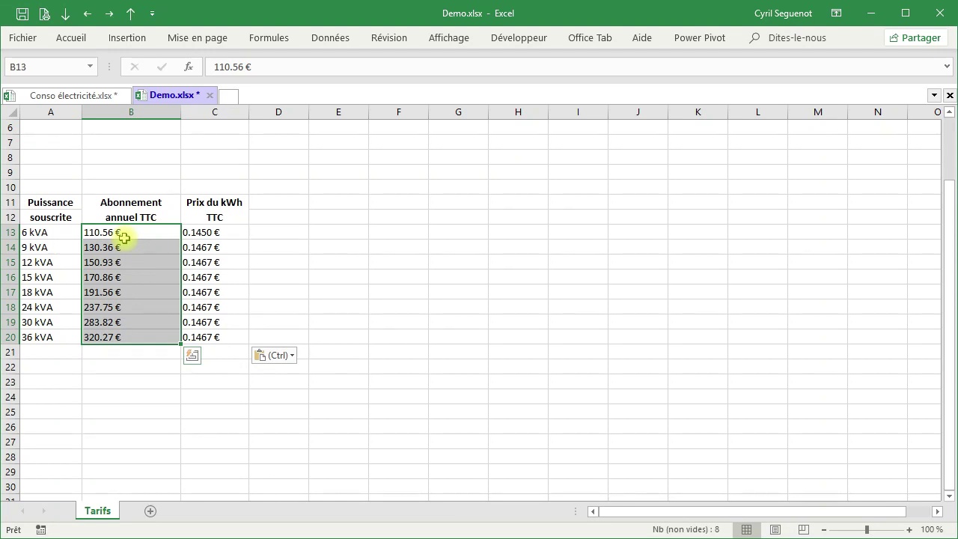
pyautogui.press('Down')
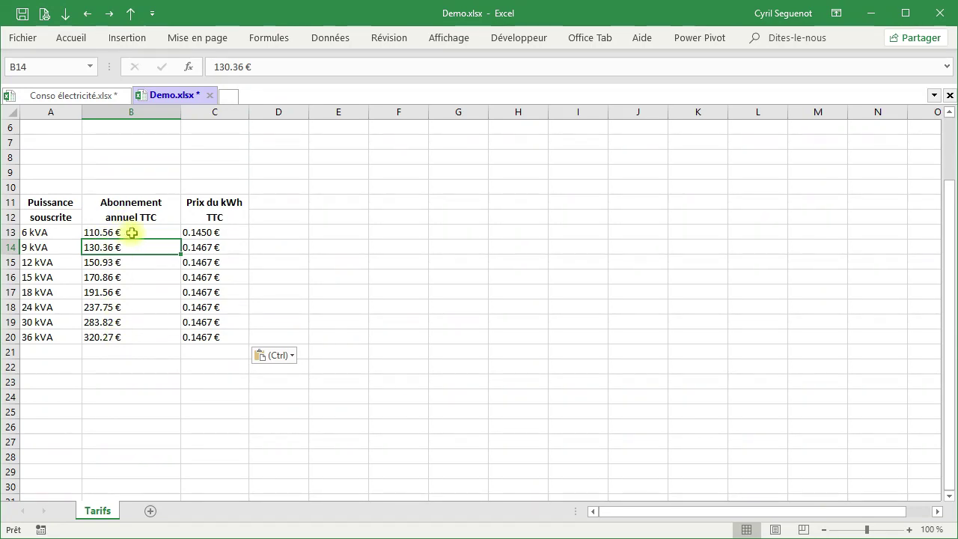
pyautogui.moveTo(125, 232); pyautogui.dragTo(131, 337)
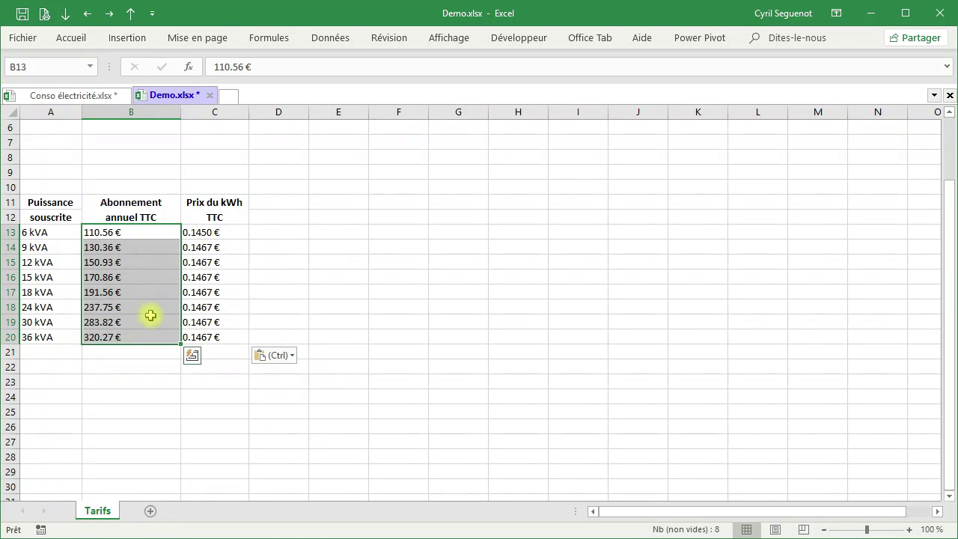
pyautogui.click(154, 264)
# Remove every € sign from B13:C20 by replacing all occurrences with nothing.
pyautogui.moveTo(116, 234); pyautogui.dragTo(205, 336)
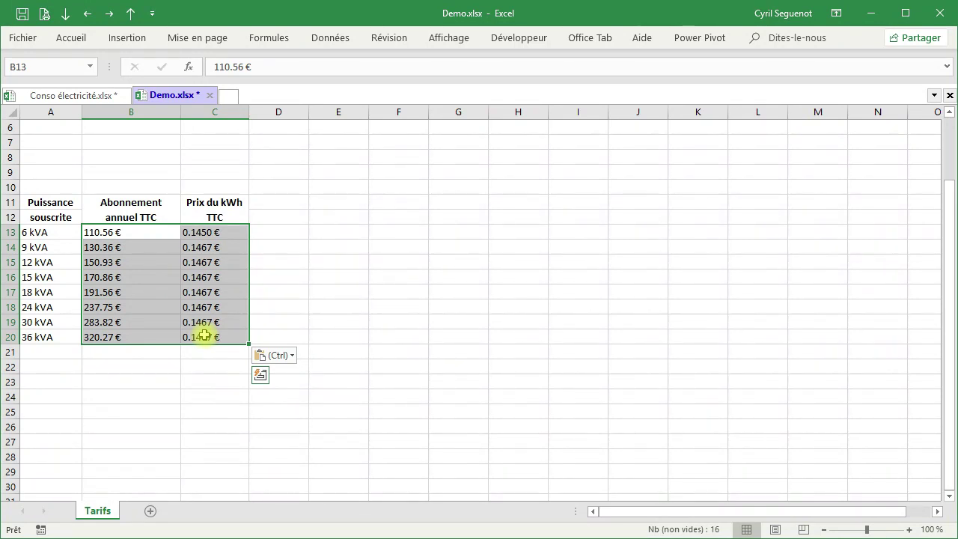
pyautogui.hotkey('ctrl', 'h')
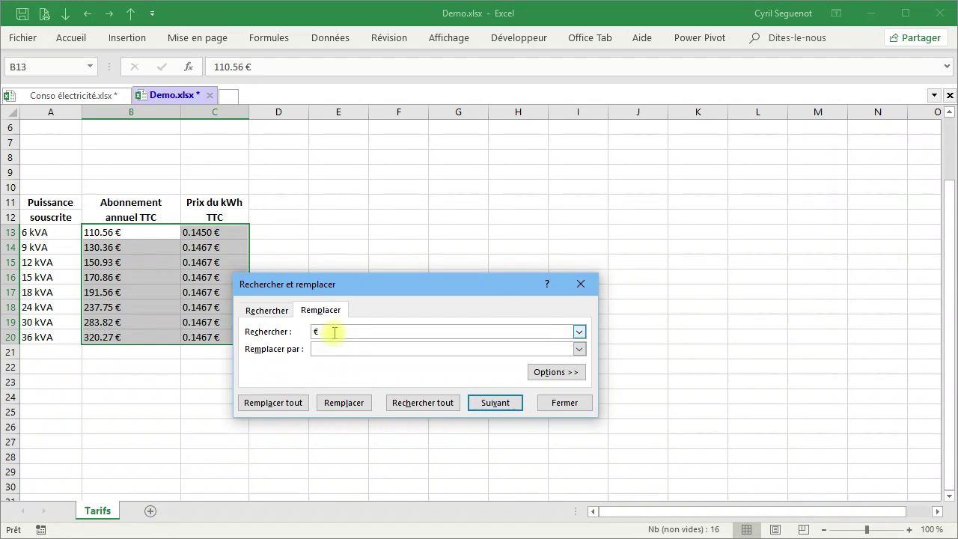
pyautogui.moveTo(334, 333); pyautogui.dragTo(290, 328)
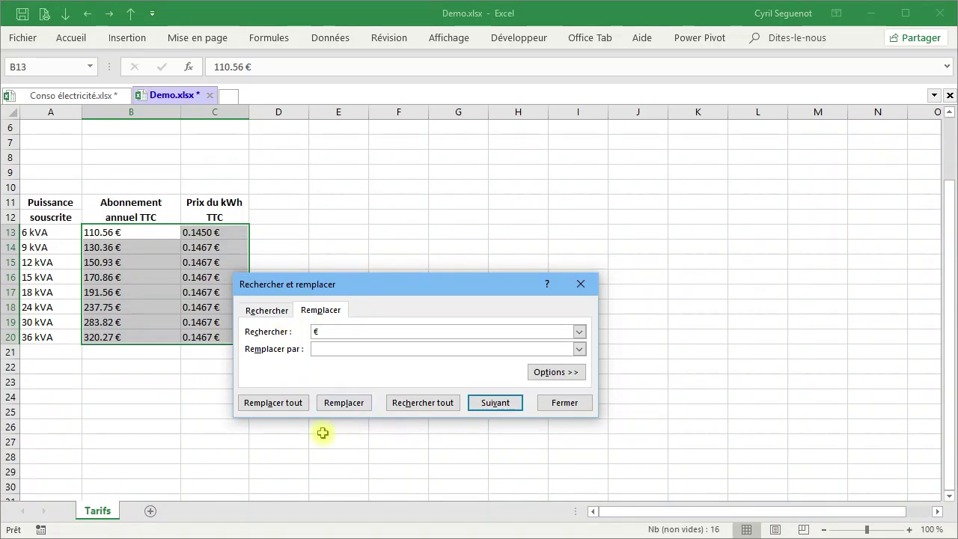
pyautogui.click(296, 405)
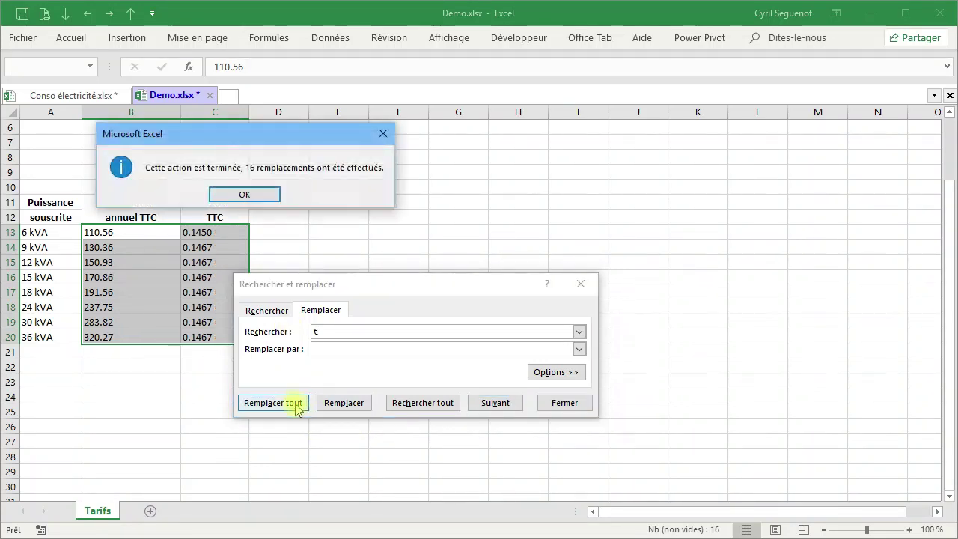
pyautogui.click(247, 193)
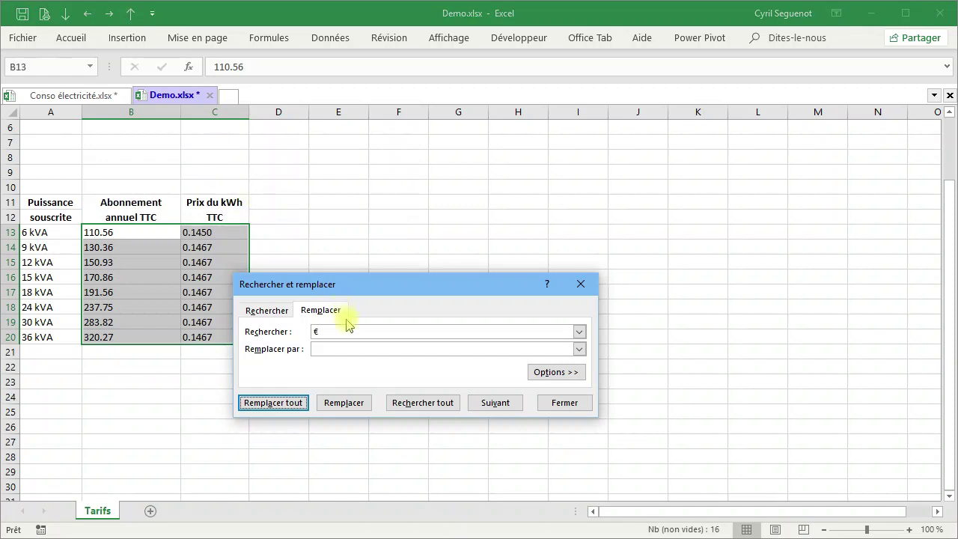
# Replace every decimal point with a comma in B13:C20 and close Find and Replace.
pyautogui.click(339, 332)
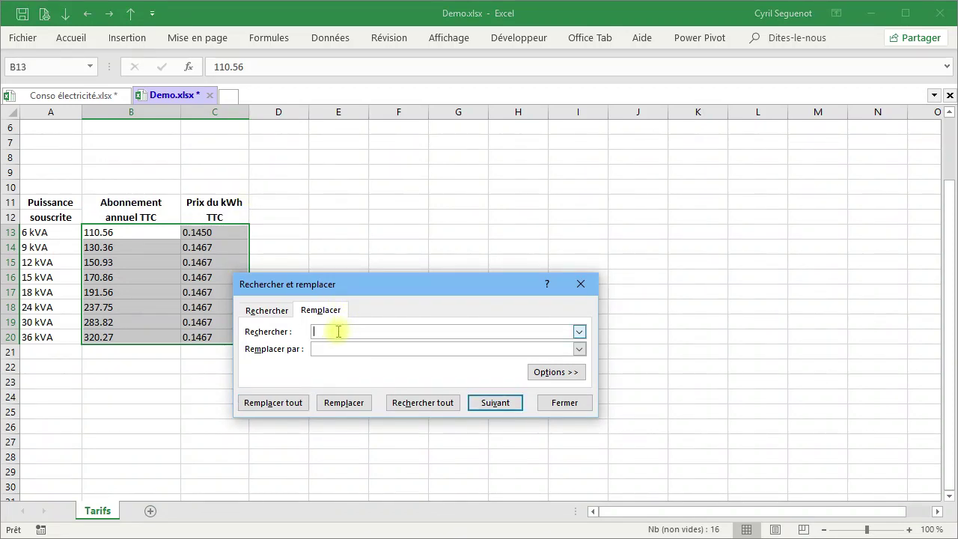
pyautogui.write('.')
pyautogui.click(329, 349)
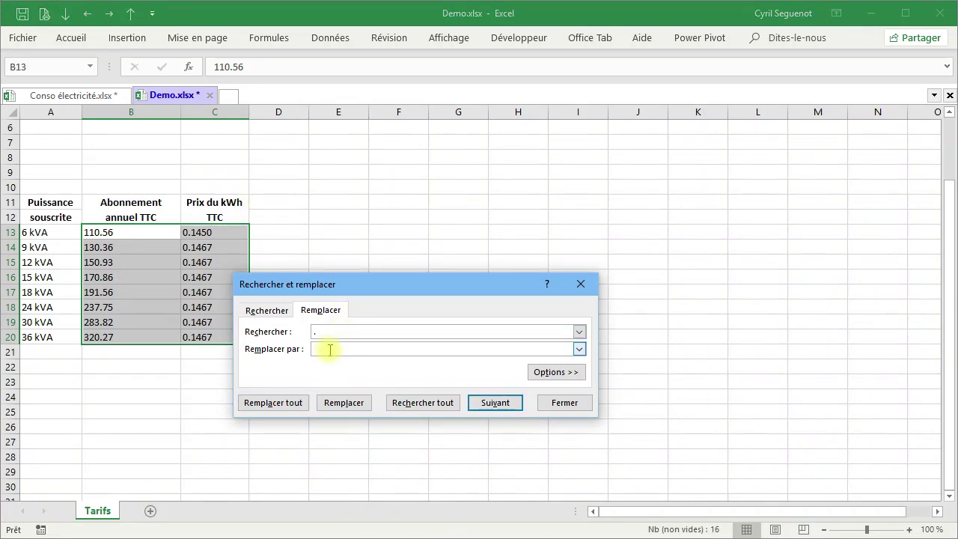
pyautogui.click(273, 403)
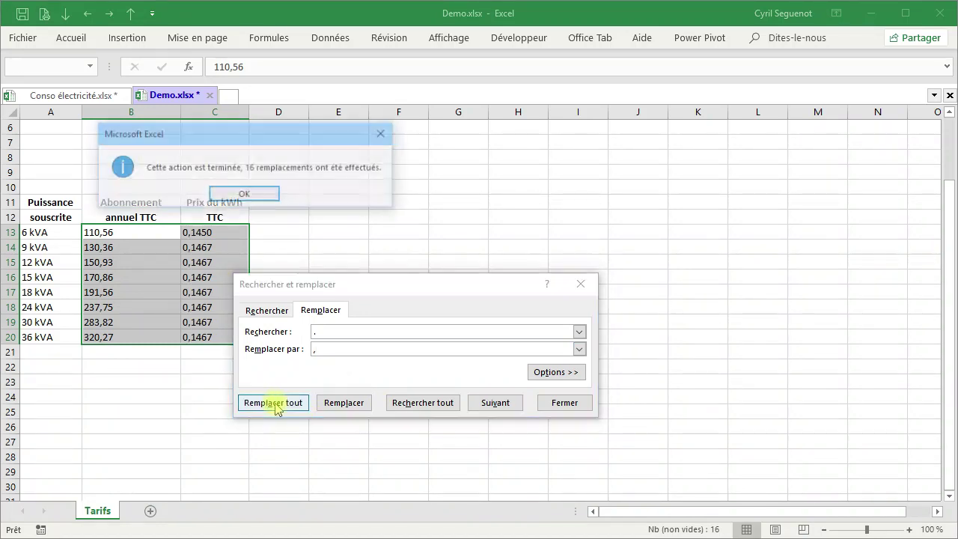
pyautogui.click(247, 190)
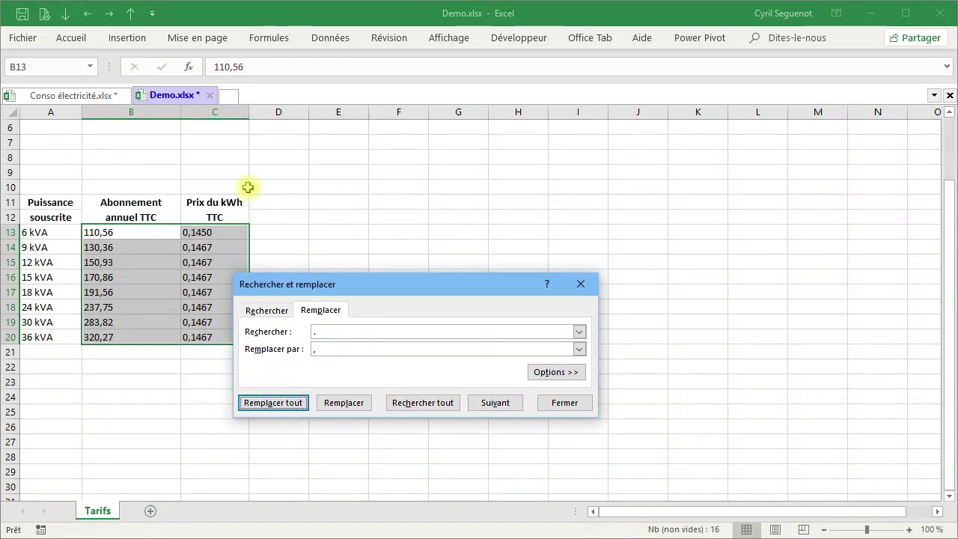
pyautogui.click(551, 404)
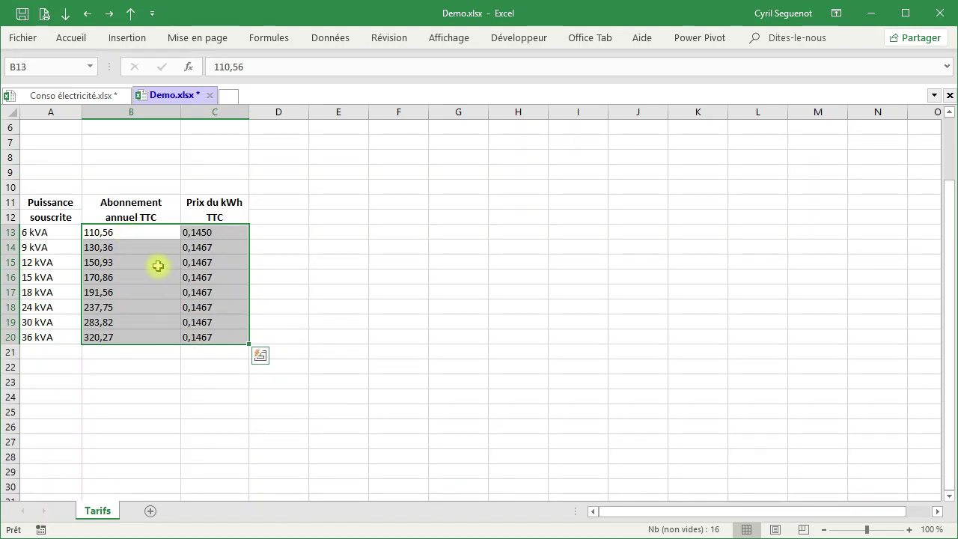
# Examine the content of cell B13 for trailing characters and check its number format.
pyautogui.click(142, 247)
pyautogui.click(137, 232)
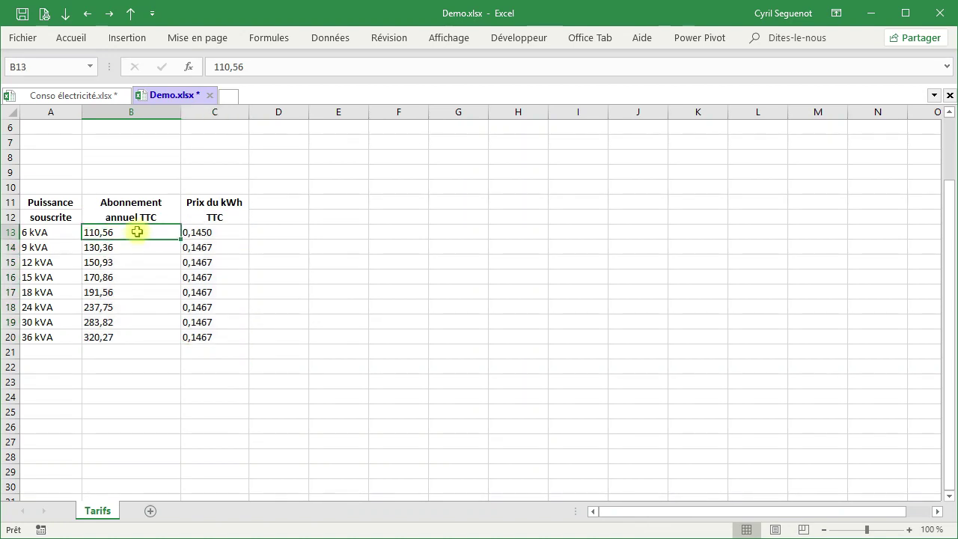
pyautogui.doubleClick(137, 232)
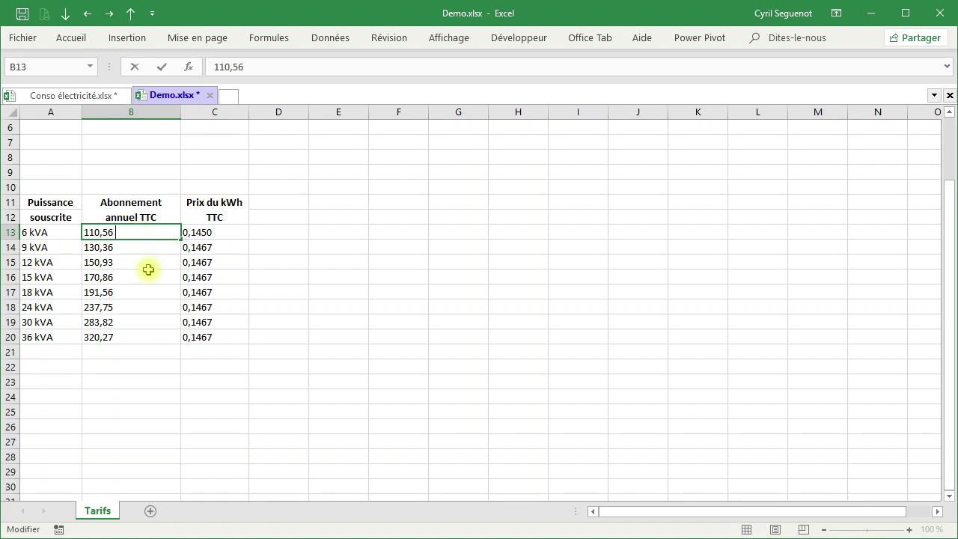
pyautogui.press('Escape')
pyautogui.hotkey('ctrl', 'F1')
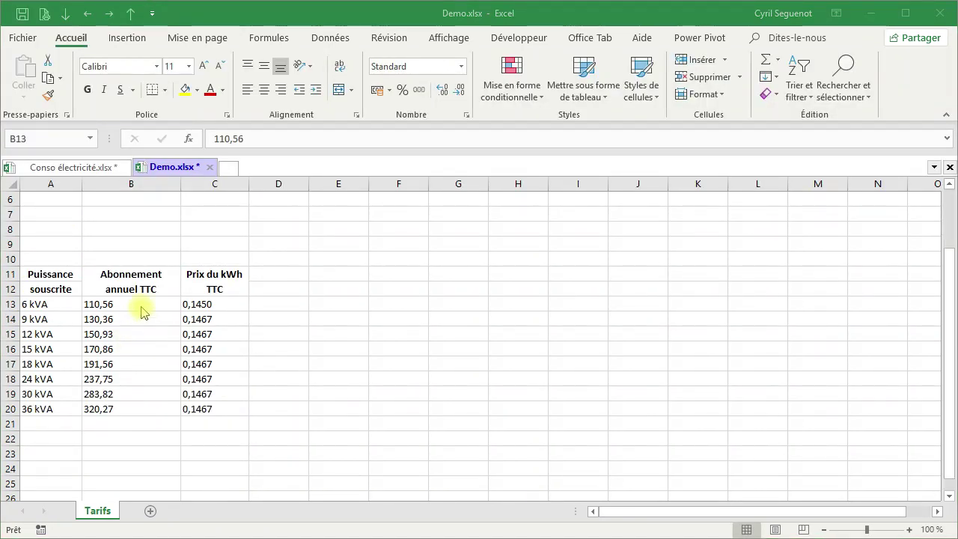
# Try to remove all ordinary spaces from B13:C20 by replacing them with nothing.
pyautogui.moveTo(137, 299); pyautogui.dragTo(193, 404)
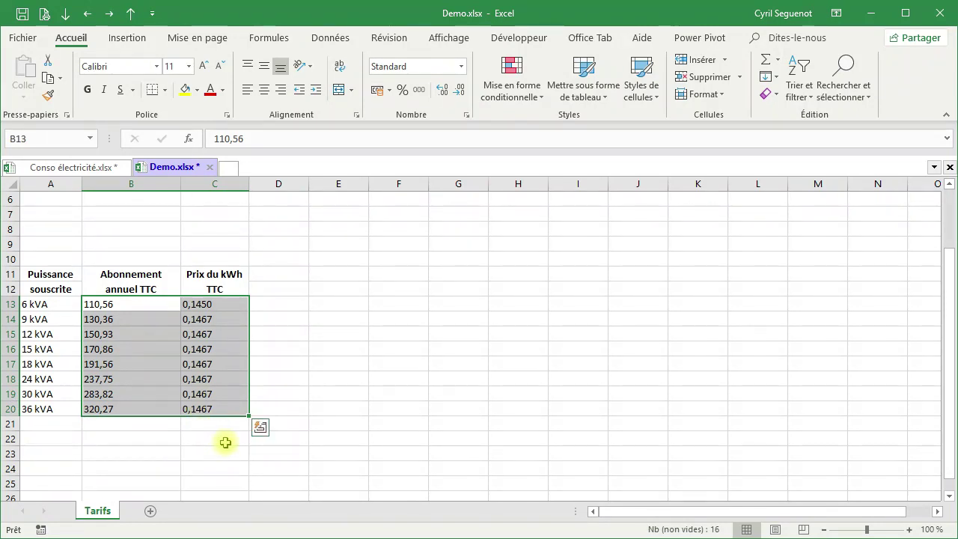
pyautogui.hotkey('ctrl', 'h')
pyautogui.press('Tab')
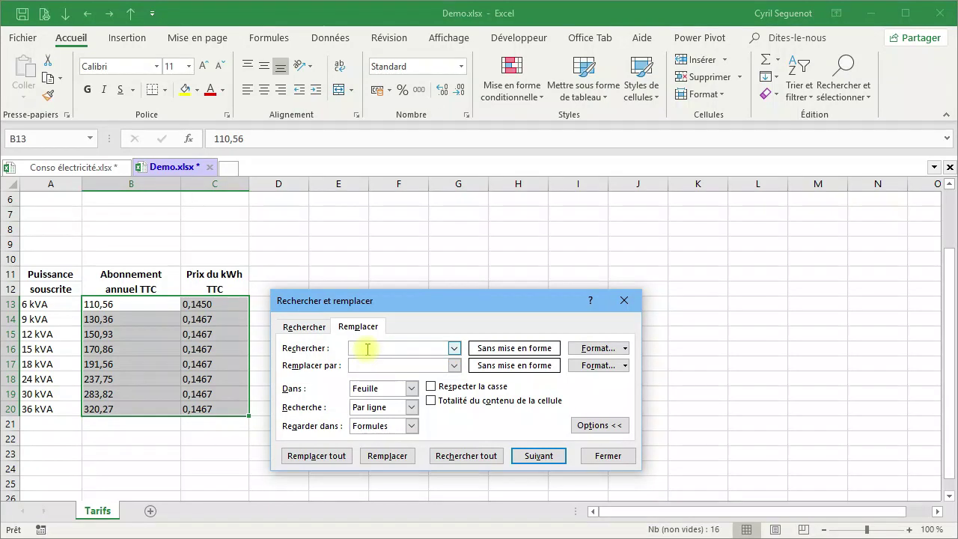
pyautogui.click(364, 366)
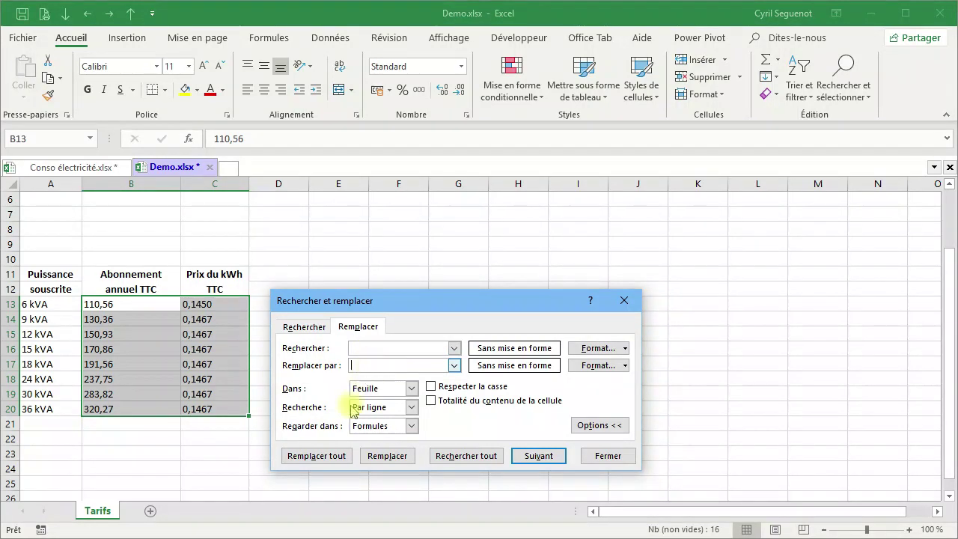
pyautogui.click(331, 456)
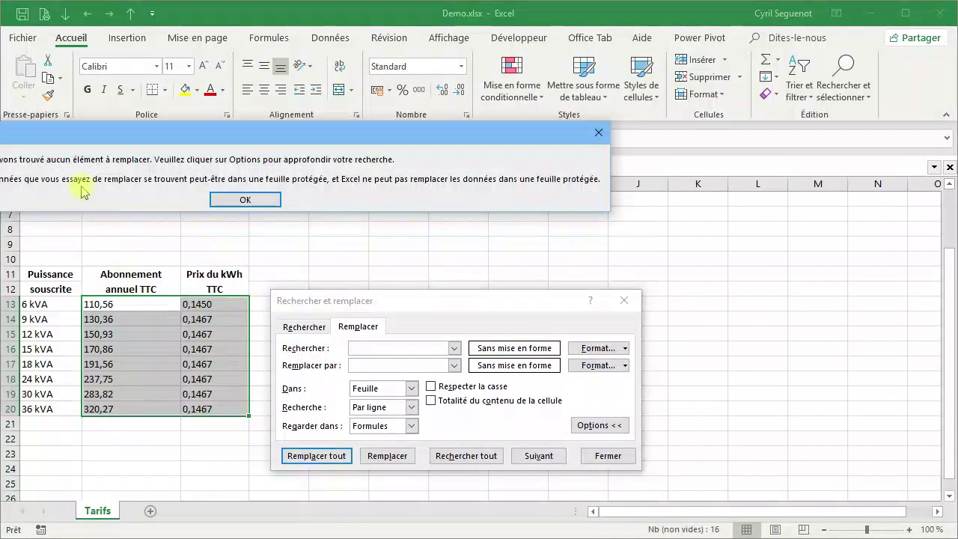
pyautogui.moveTo(75, 137); pyautogui.dragTo(264, 190)
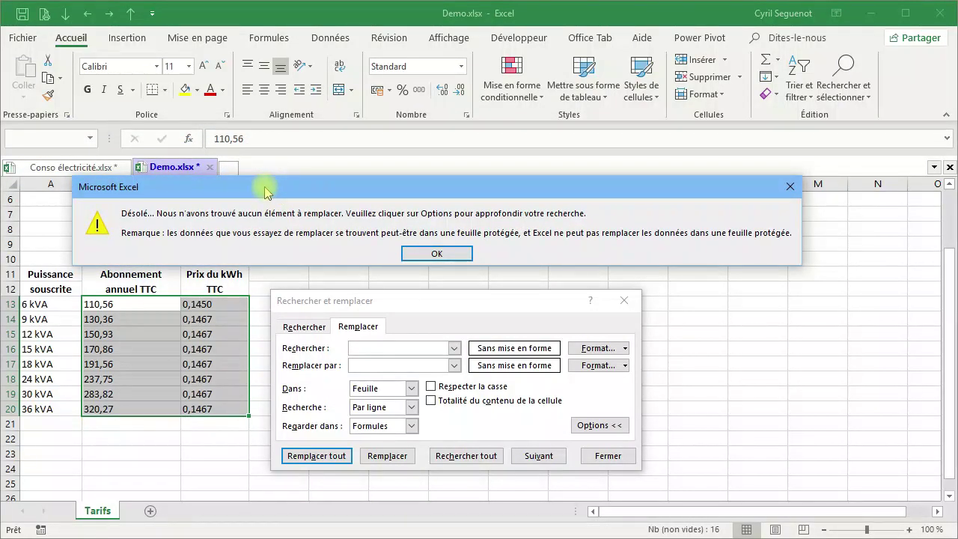
pyautogui.click(436, 253)
pyautogui.click(608, 455)
# Delete the trailing space from each annual subscription value in B13:B20 so the cells become numbers.
pyautogui.click(135, 305)
pyautogui.doubleClick(135, 303)
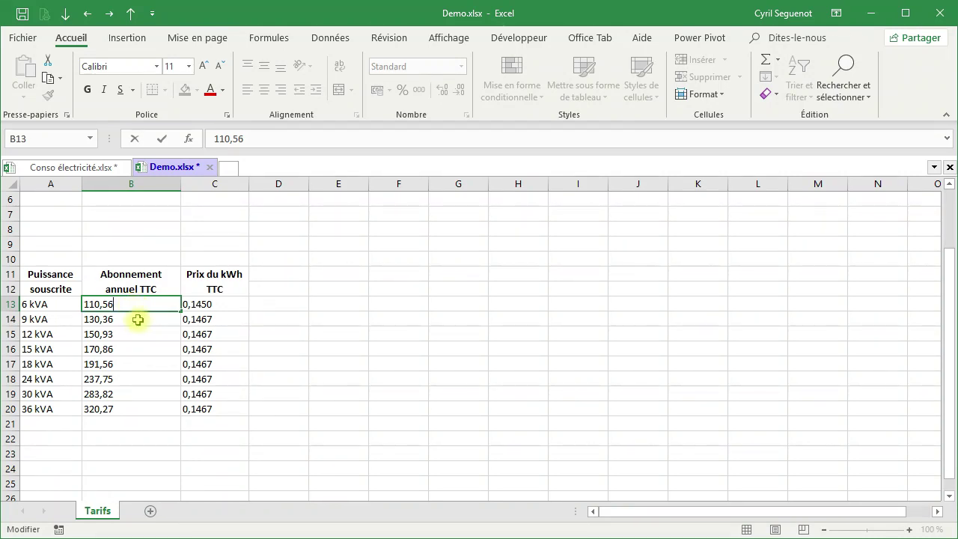
pyautogui.doubleClick(142, 322)
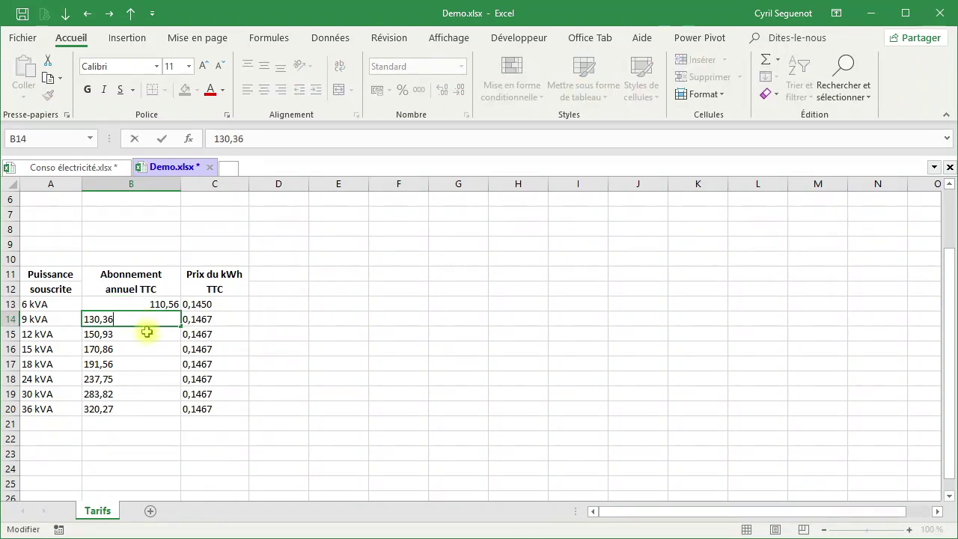
pyautogui.doubleClick(145, 333)
pyautogui.doubleClick(154, 349)
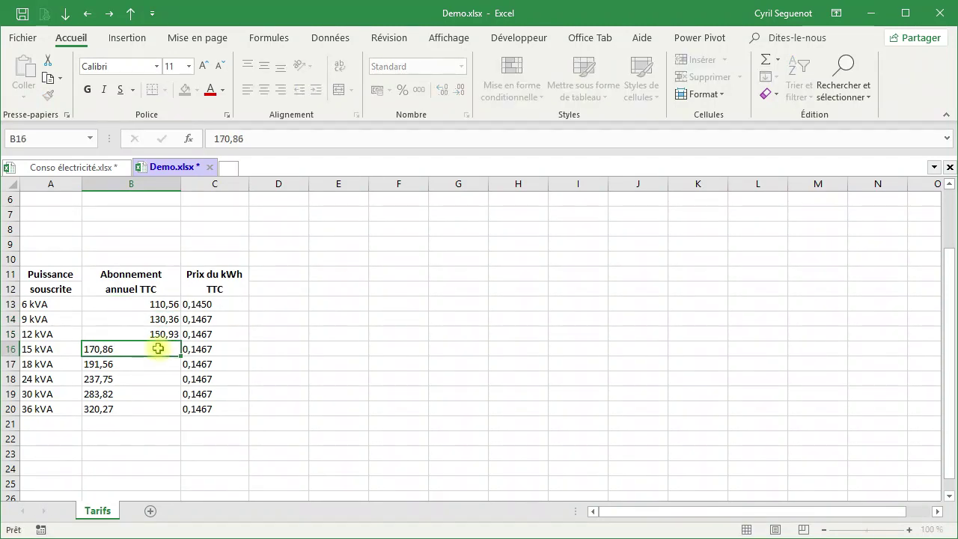
pyautogui.doubleClick(160, 364)
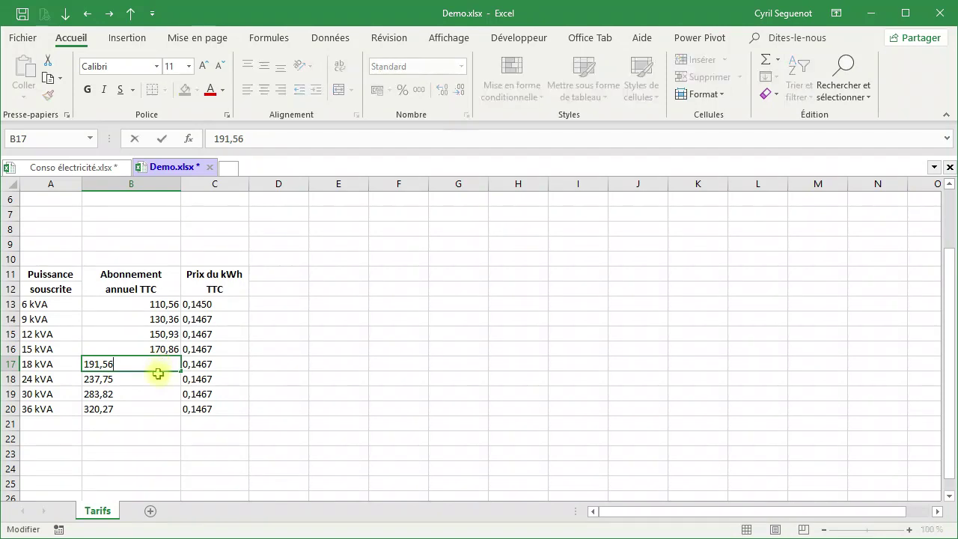
pyautogui.doubleClick(158, 379)
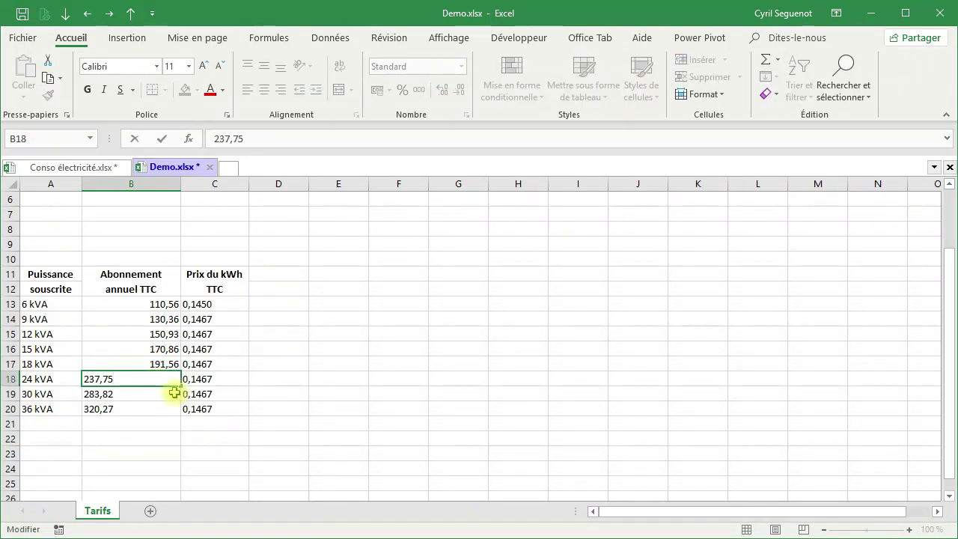
pyautogui.doubleClick(174, 392)
pyautogui.doubleClick(166, 408)
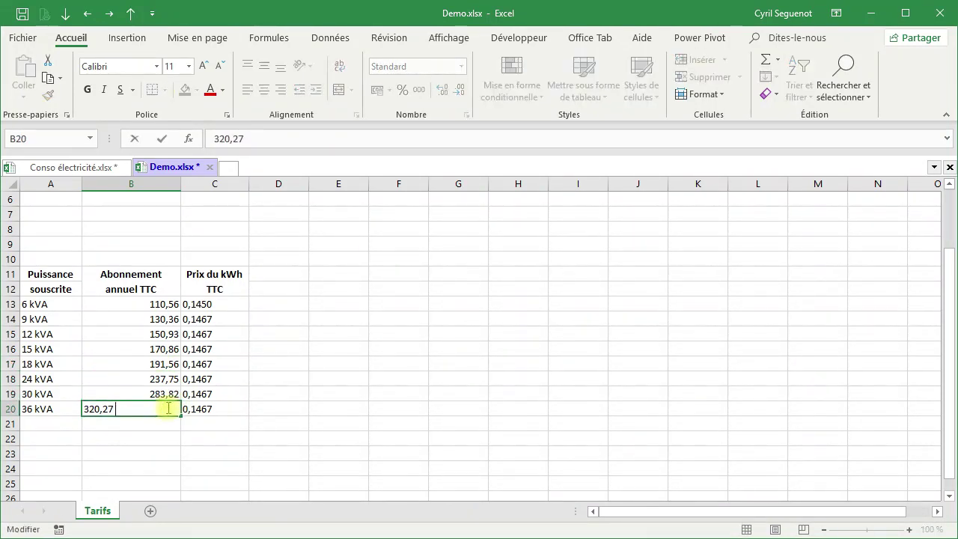
# Delete the trailing space from each kWh price in C13:C20 so the cells become numbers.
pyautogui.doubleClick(244, 304)
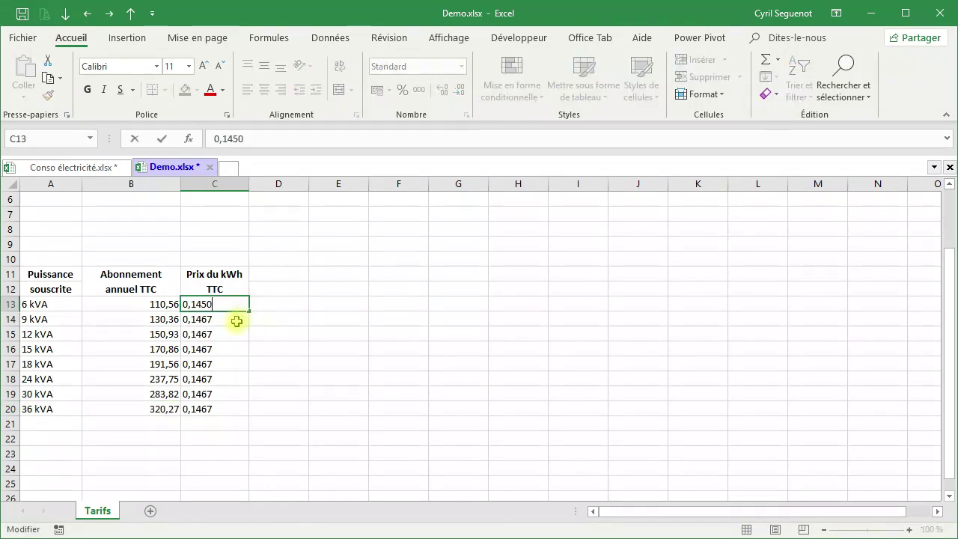
pyautogui.doubleClick(239, 320)
pyautogui.doubleClick(234, 333)
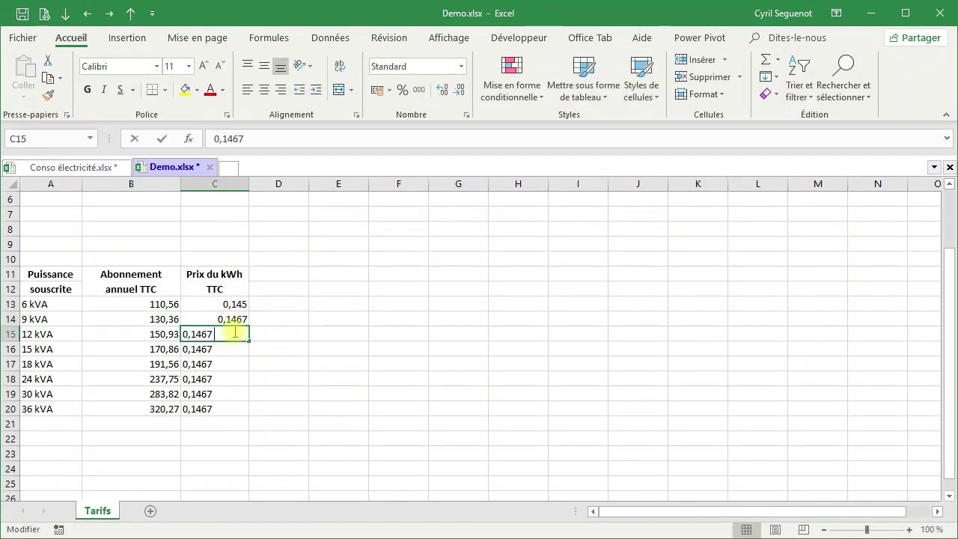
pyautogui.click(233, 346)
pyautogui.doubleClick(235, 346)
pyautogui.click(235, 360)
pyautogui.doubleClick(235, 363)
pyautogui.click(235, 379)
pyautogui.press('BackSpace')
pyautogui.write('0,1467')
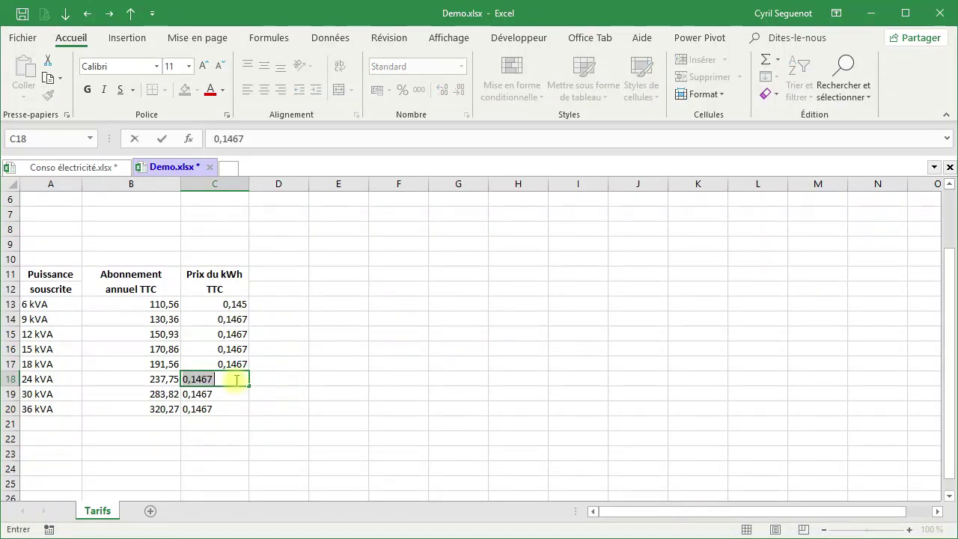
pyautogui.click(237, 380)
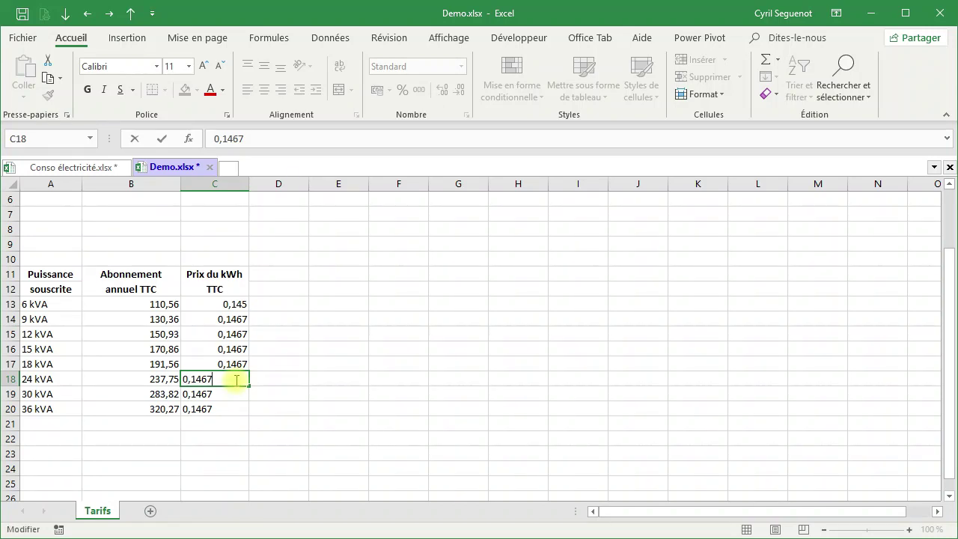
pyautogui.doubleClick(240, 395)
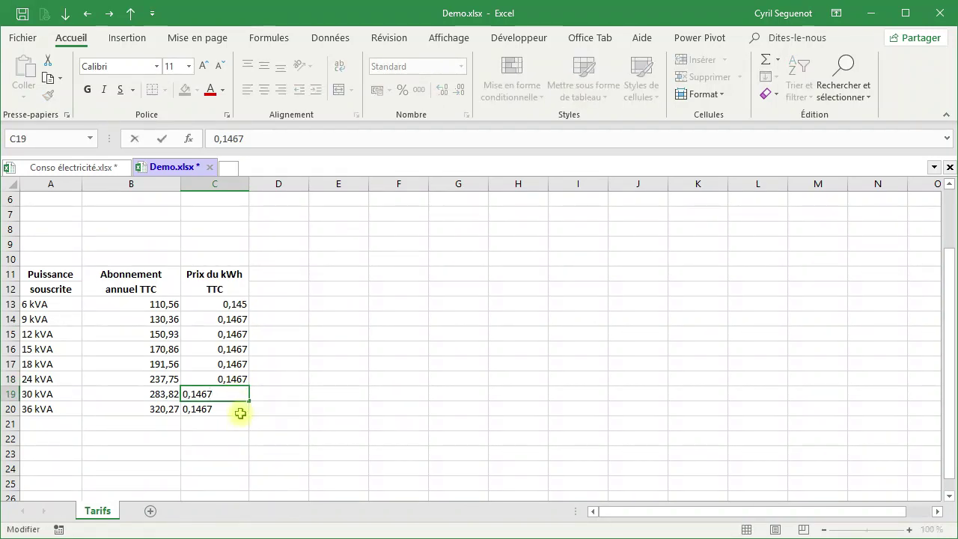
pyautogui.doubleClick(240, 413)
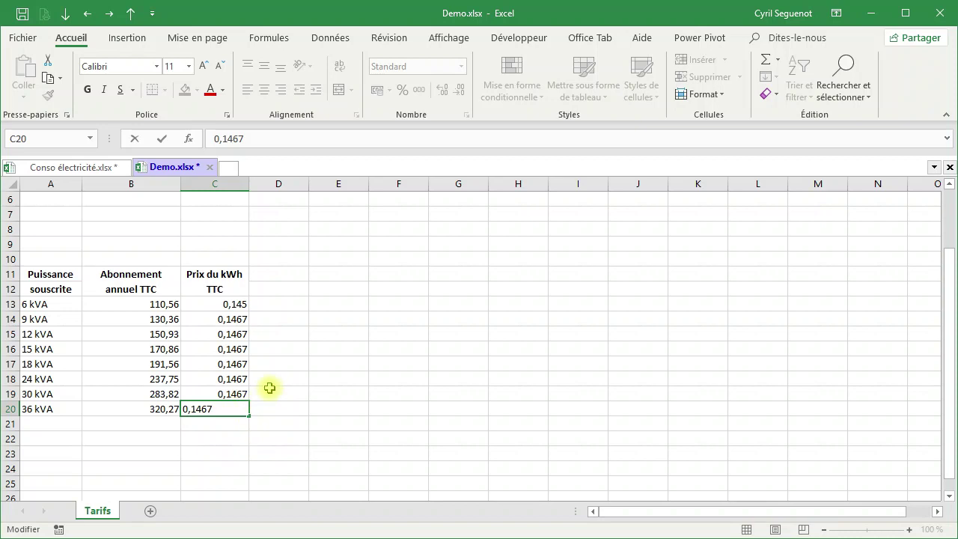
pyautogui.click(271, 382)
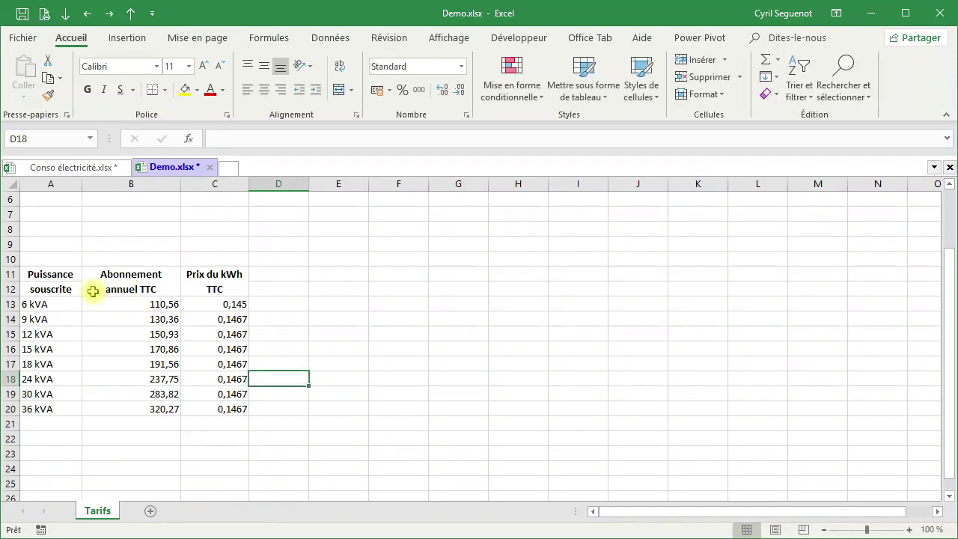
# Unmerge the Abonnement annuel TTC and Prix du kWh TTC header cells in B11:C12.
pyautogui.moveTo(125, 275); pyautogui.dragTo(201, 278)
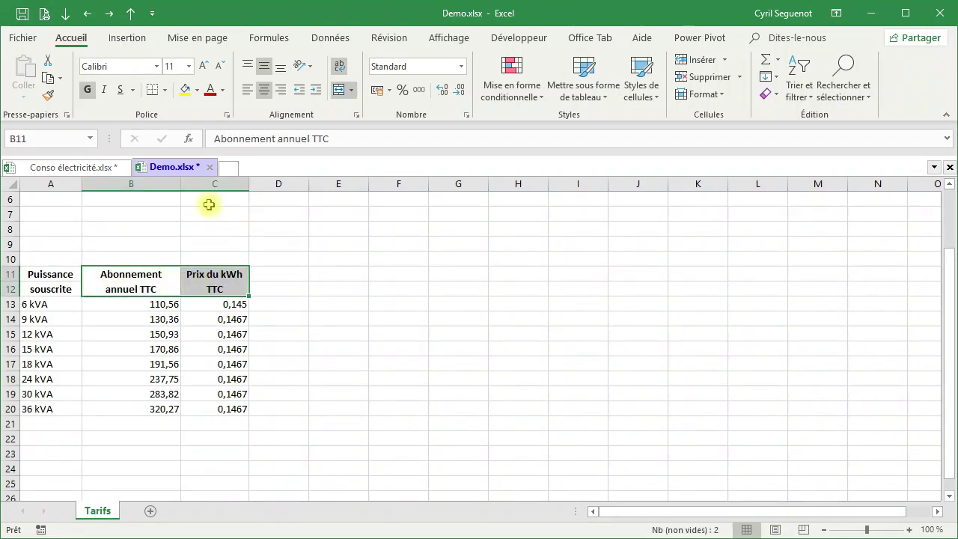
pyautogui.click(352, 91)
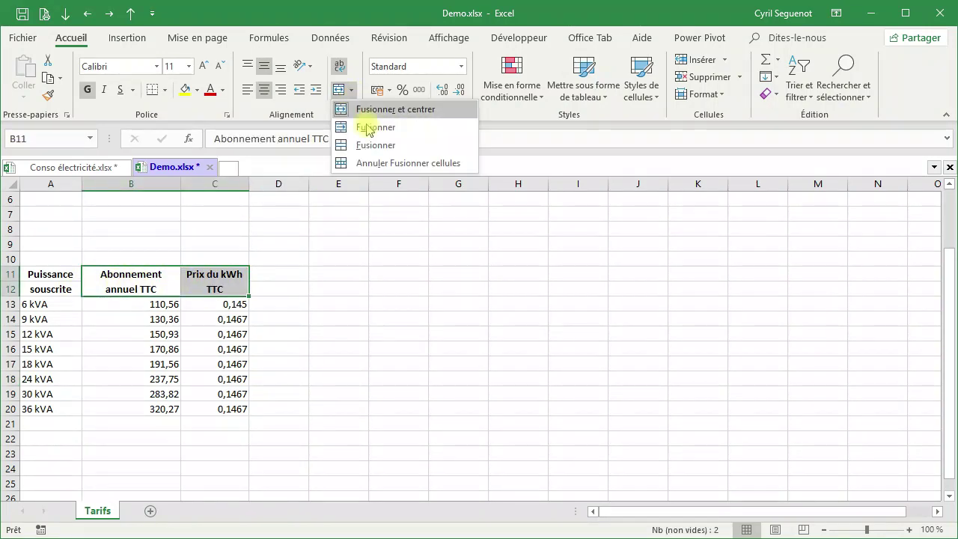
pyautogui.click(375, 163)
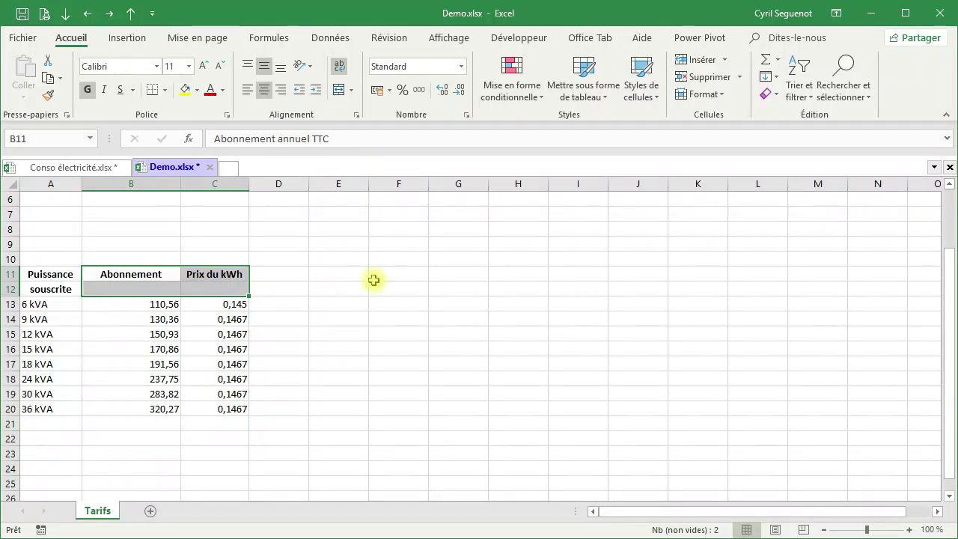
pyautogui.click(337, 260)
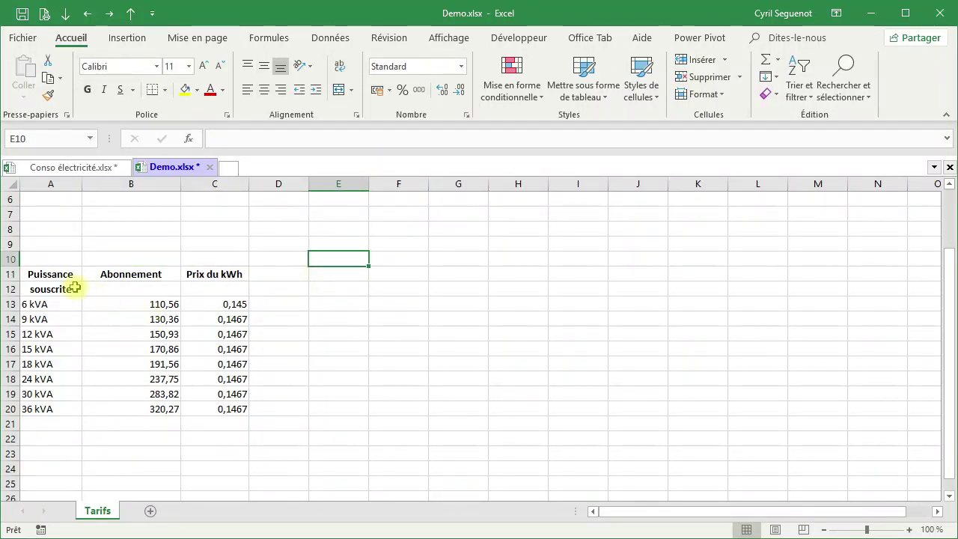
# Clear the word souscrite from A12 and delete the emptied row 12.
pyautogui.click(50, 290)
pyautogui.press('Delete')
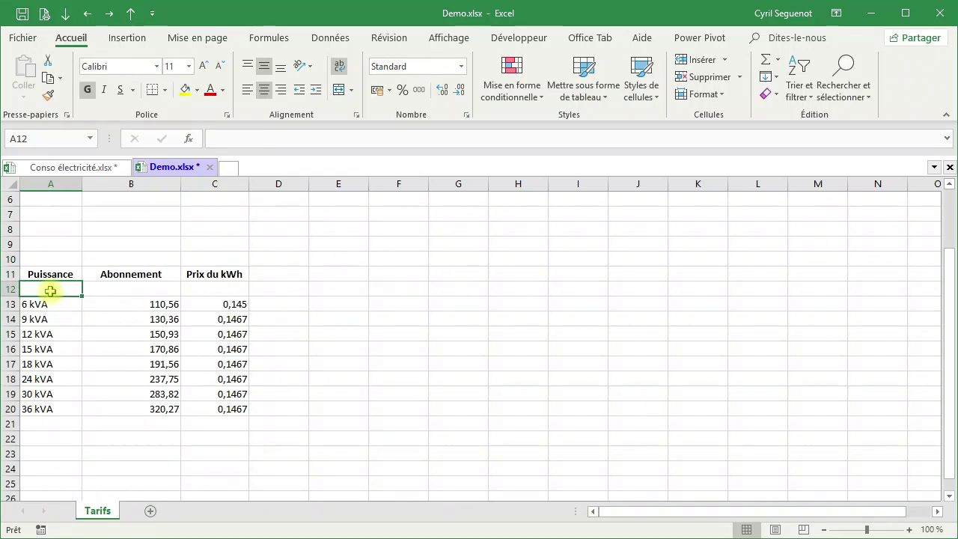
pyautogui.click(330, 300)
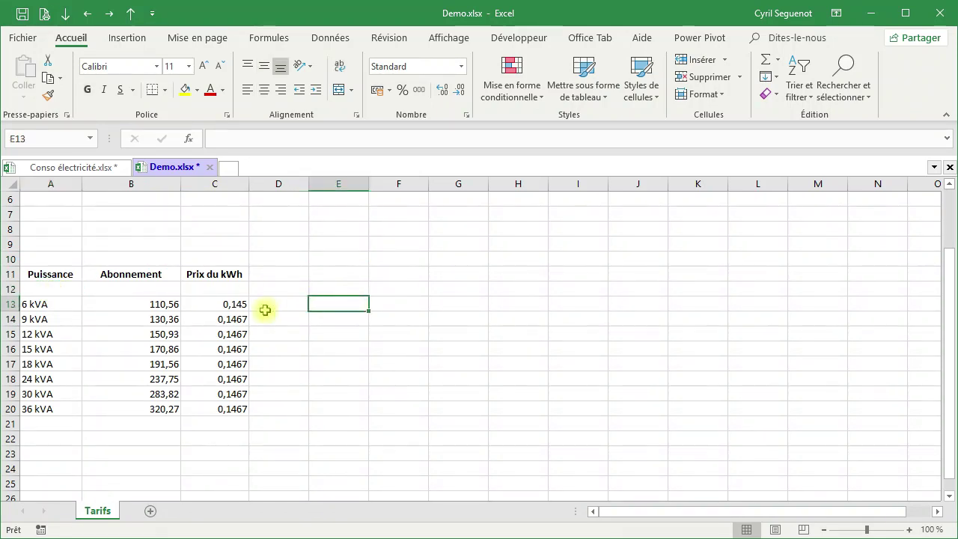
pyautogui.click(11, 289)
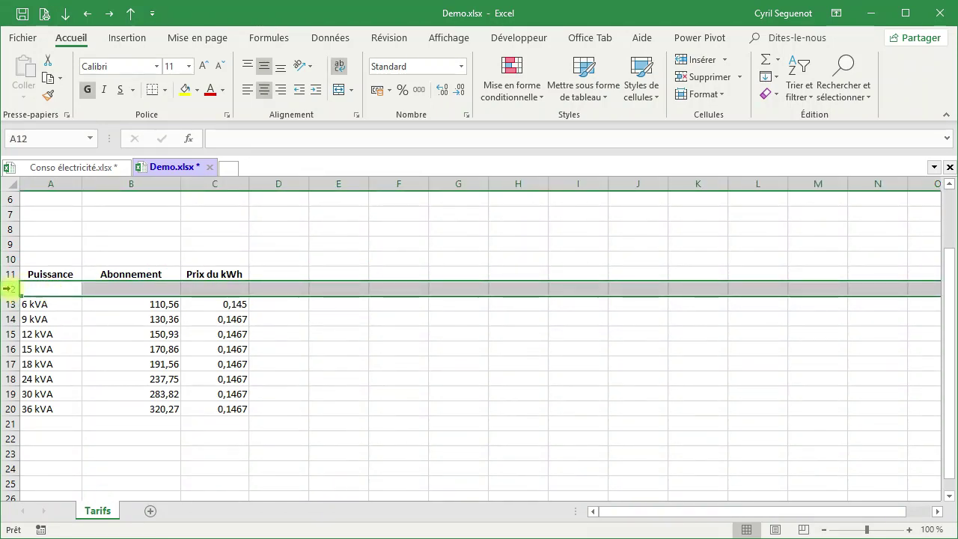
pyautogui.hotkey('ctrl', '-')
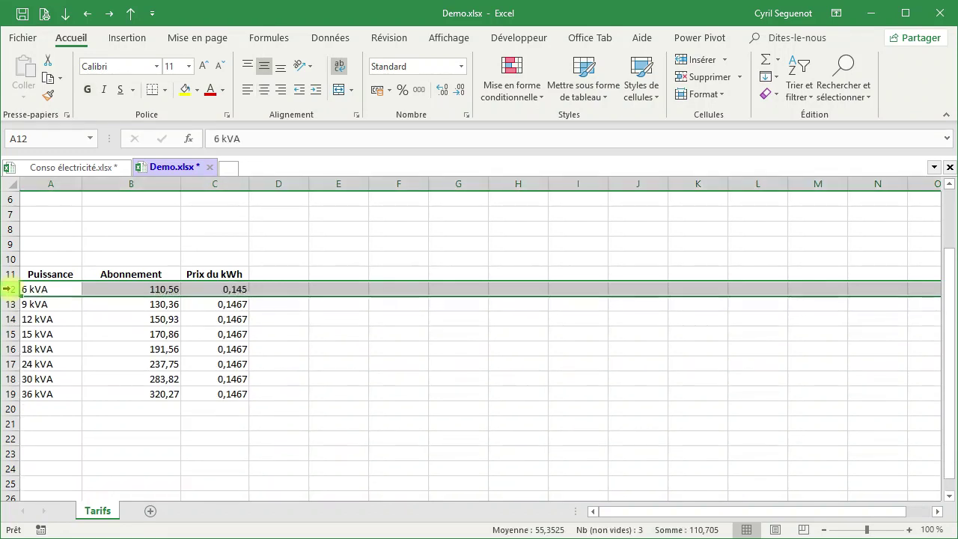
pyautogui.click(119, 318)
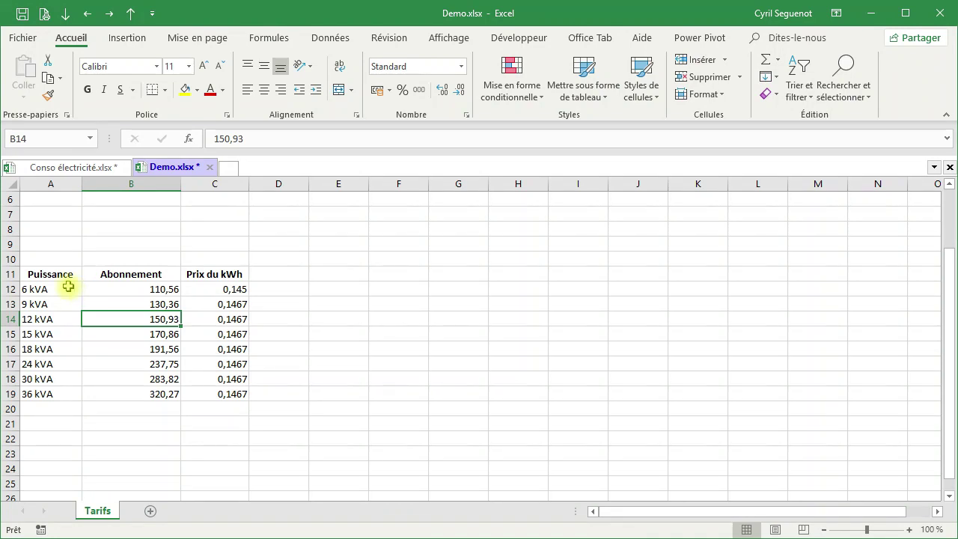
# Convert A11:C19 into a table with headers and apply the light blue style that has a solid header and no banding.
pyautogui.moveTo(58, 276); pyautogui.dragTo(216, 394)
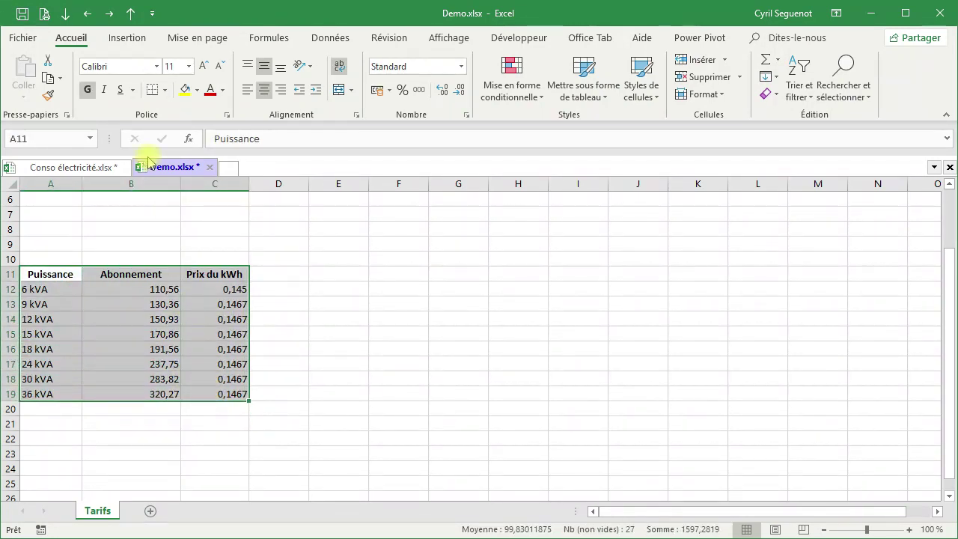
pyautogui.click(128, 42)
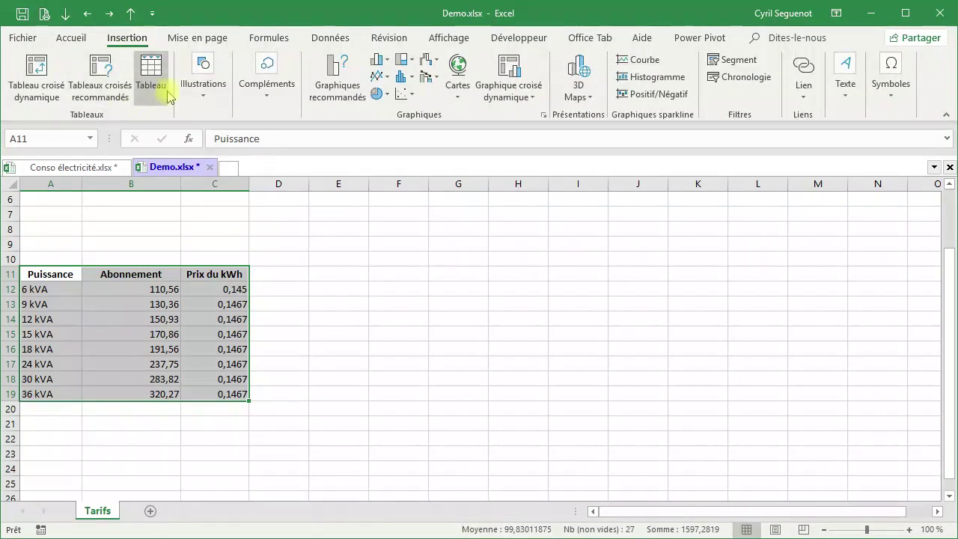
pyautogui.click(151, 75)
pyautogui.moveTo(631, 295); pyautogui.dragTo(352, 264)
pyautogui.click(408, 357)
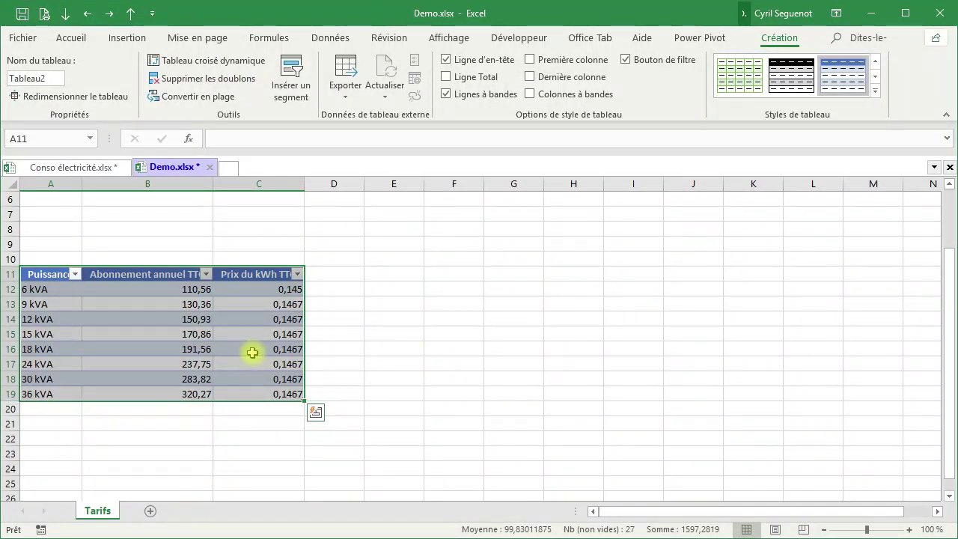
pyautogui.click(875, 91)
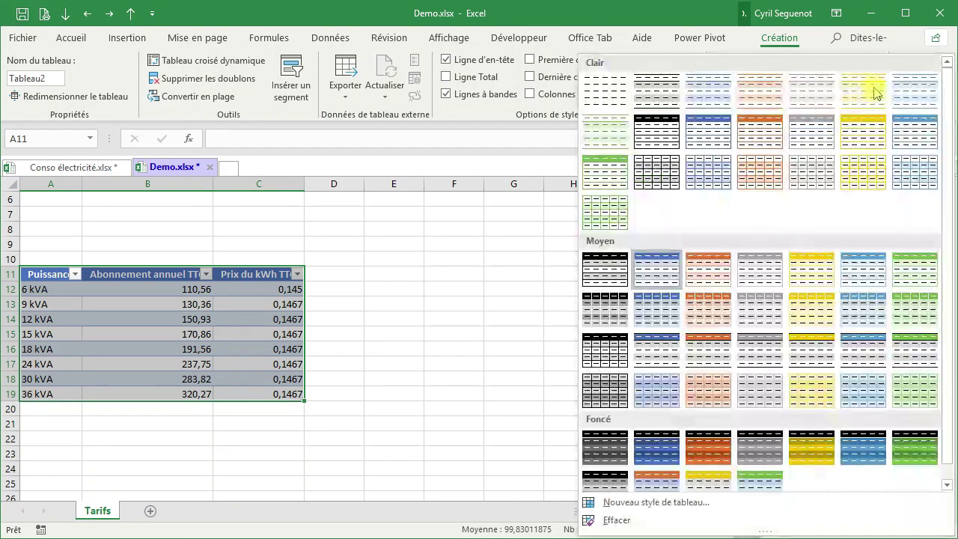
pyautogui.click(700, 135)
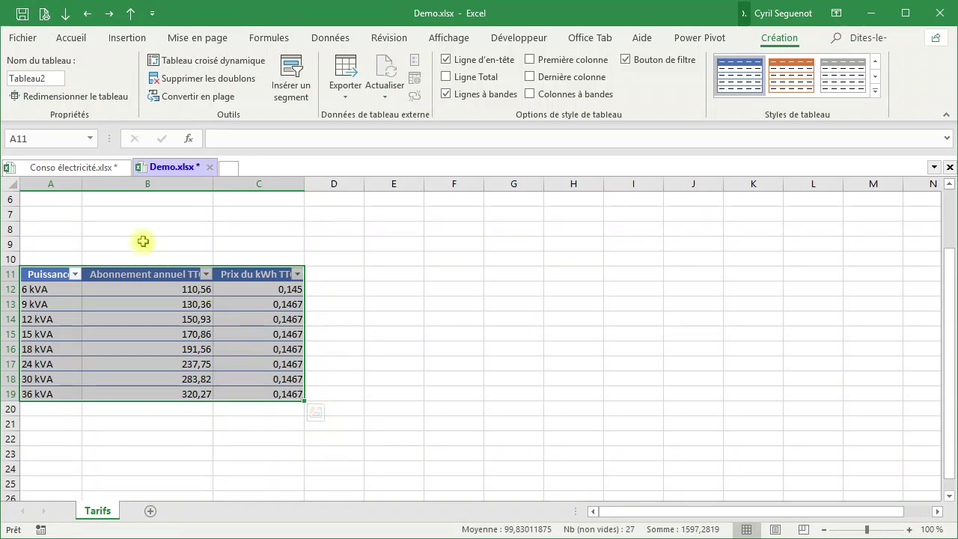
# Rename the table as tabTarifsBase.
pyautogui.click(54, 78)
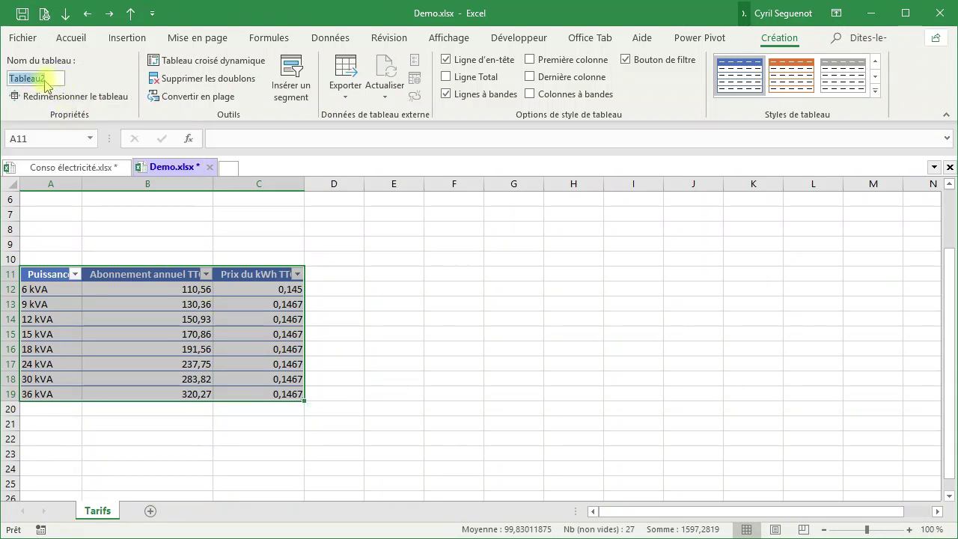
pyautogui.write('ta')
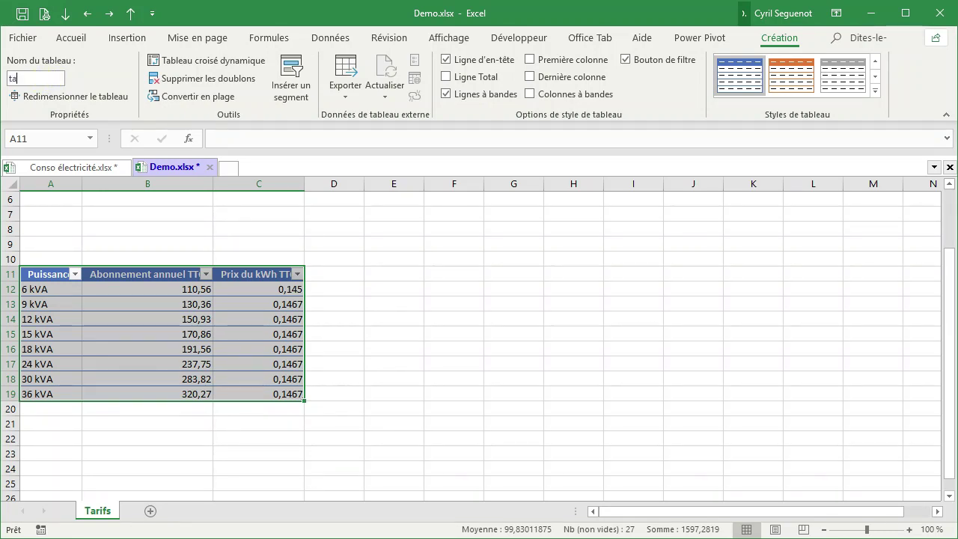
pyautogui.write('bTarifs')
pyautogui.press('Return')
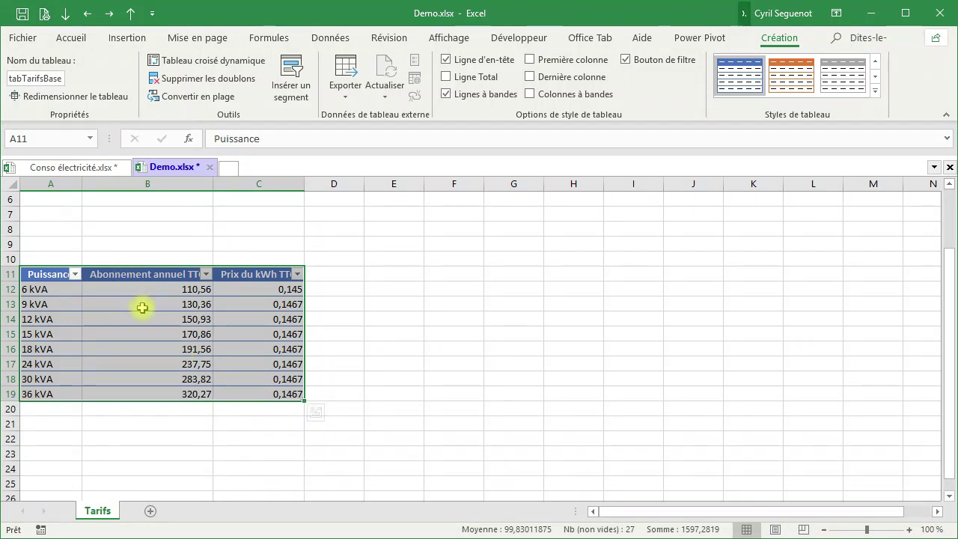
pyautogui.click(197, 233)
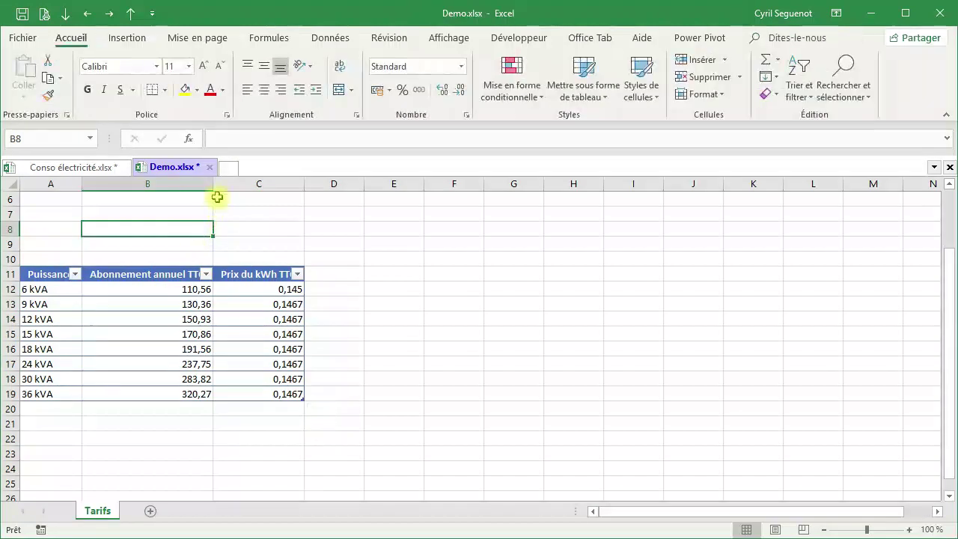
# Adjust the width of column B and heighten row 11 so the Abonnement annuel TTC heading wraps onto two lines.
pyautogui.moveTo(212, 184); pyautogui.dragTo(161, 185)
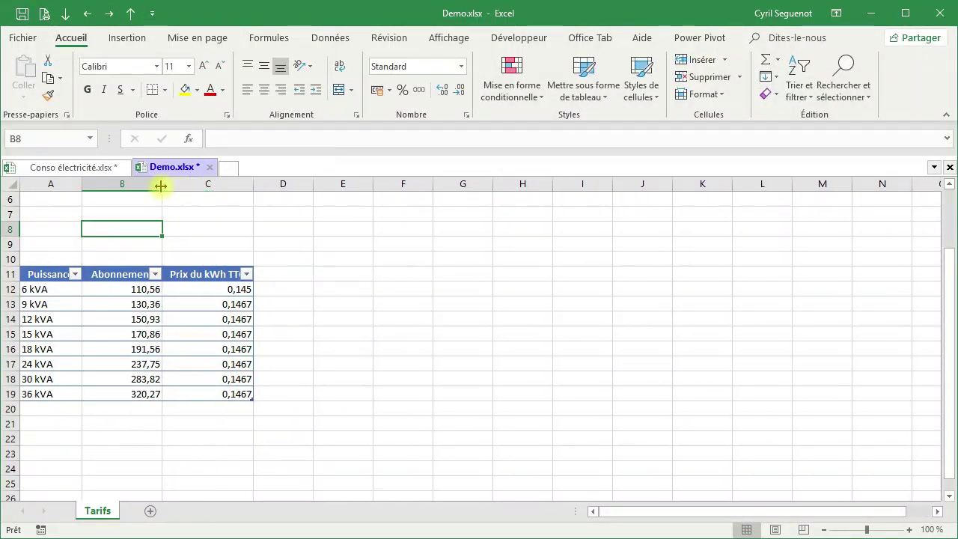
pyautogui.click(131, 280)
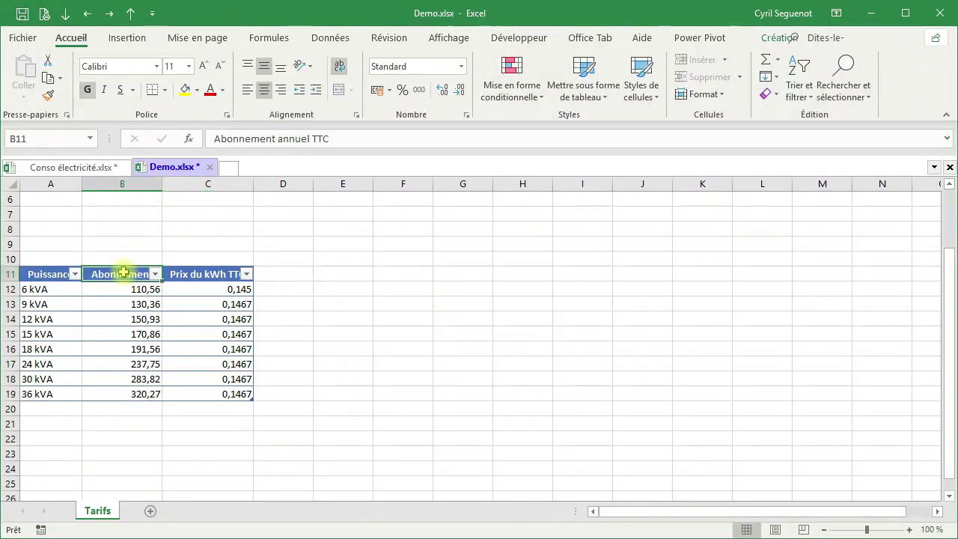
pyautogui.click(340, 69)
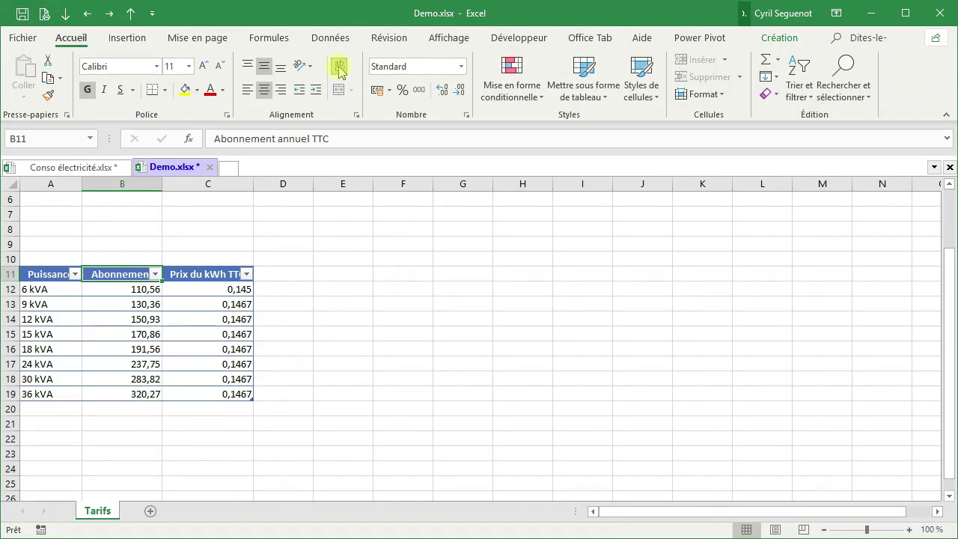
pyautogui.moveTo(161, 181); pyautogui.dragTo(182, 178)
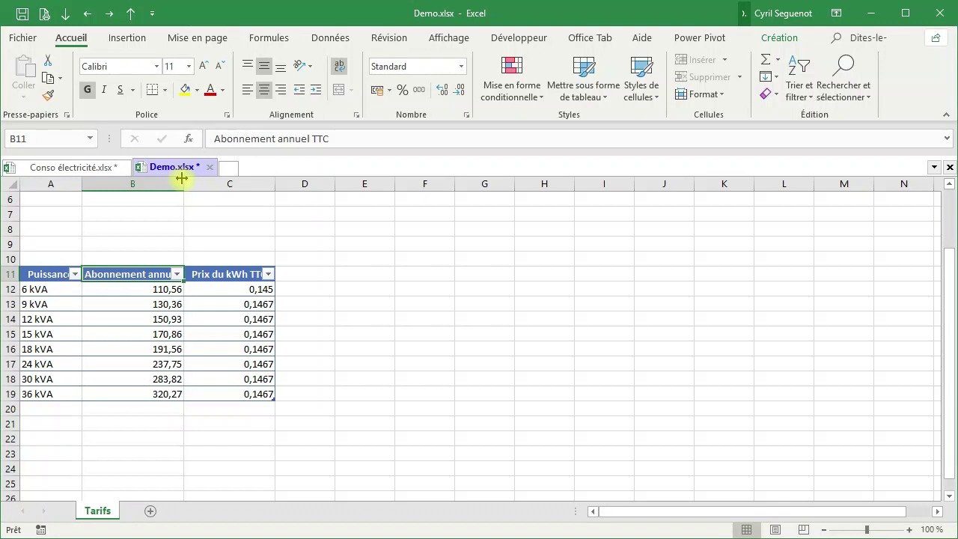
pyautogui.moveTo(11, 281); pyautogui.dragTo(11, 293)
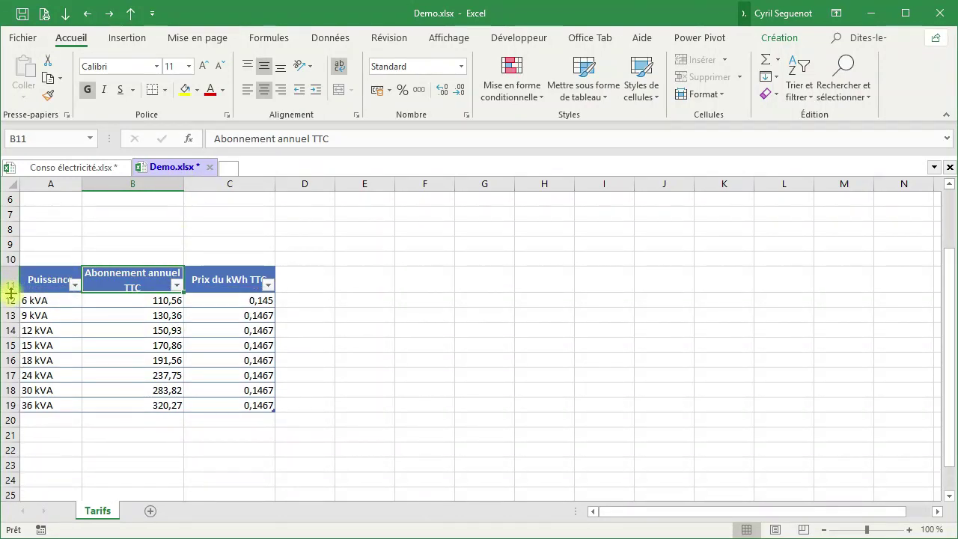
# Align the Abonnement annuel TTC heading to the top left and the Prix du kWh TTC heading to the left.
pyautogui.click(248, 66)
pyautogui.click(247, 89)
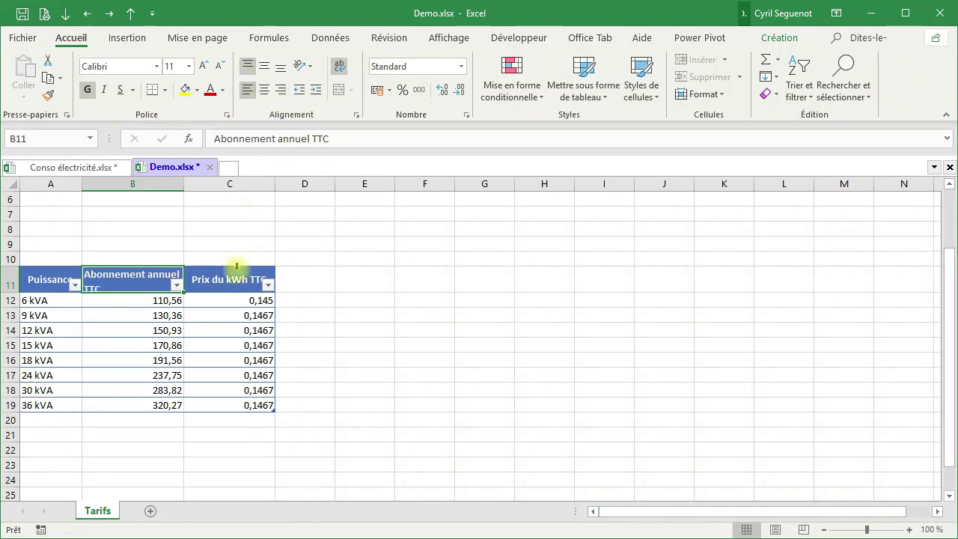
pyautogui.click(231, 279)
pyautogui.click(249, 90)
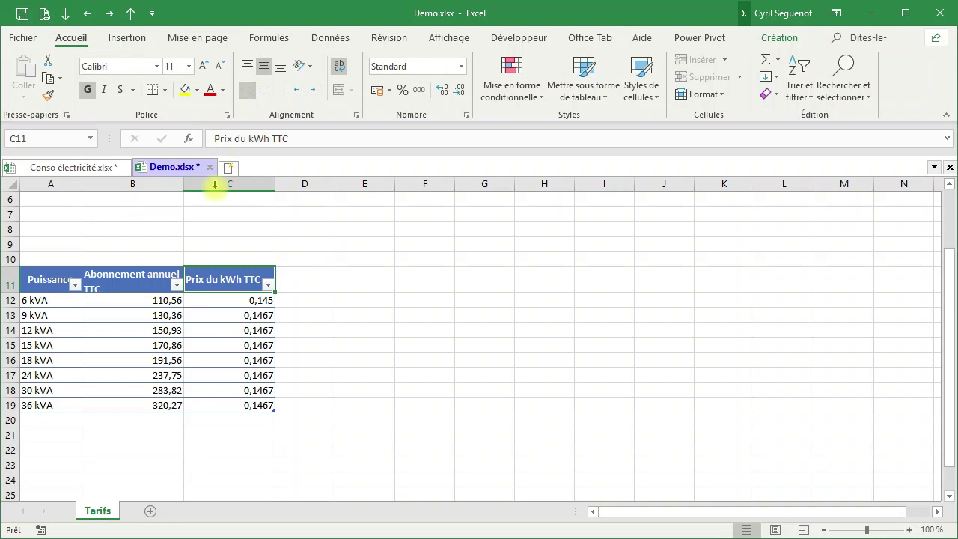
# Narrow columns B and C and increase the height of row 11 to fit the two-line heading.
pyautogui.moveTo(185, 186); pyautogui.dragTo(162, 187)
pyautogui.moveTo(254, 188); pyautogui.dragTo(245, 188)
pyautogui.moveTo(11, 293); pyautogui.dragTo(11, 301)
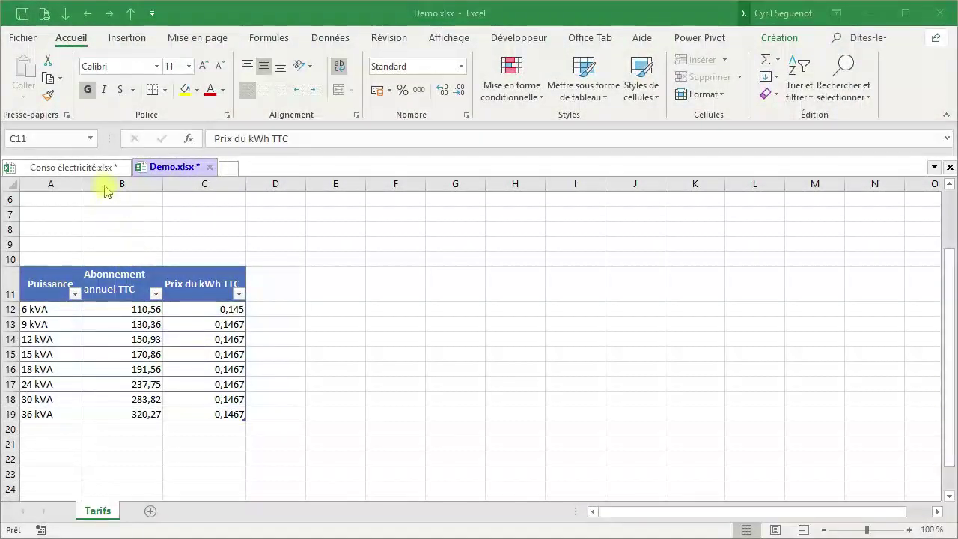
# Switch to the Conso électricité.xlsx workbook and examine the Situation initiale block on the Relevés base sheet.
pyautogui.click(89, 171)
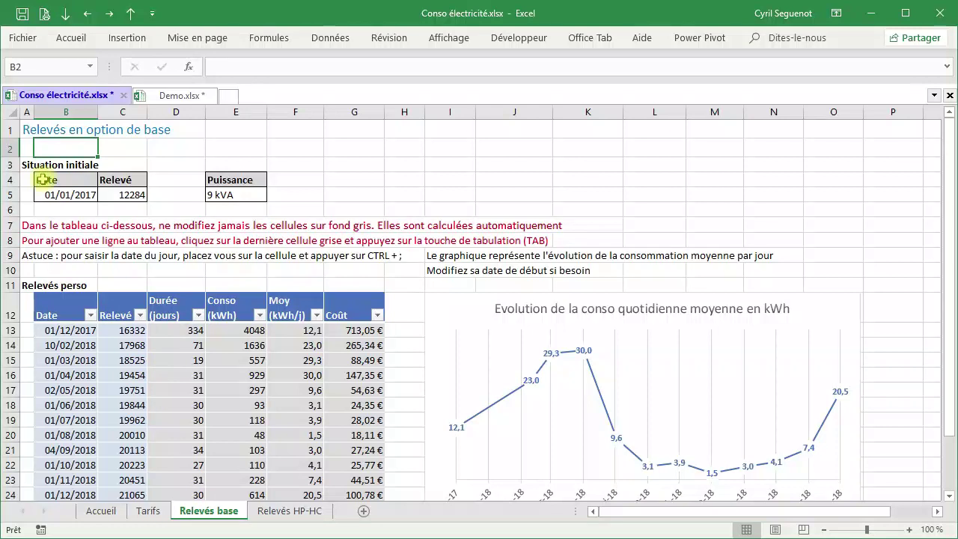
pyautogui.moveTo(43, 161)
pyautogui.mouseDown()
pyautogui.moveTo(245, 190)
pyautogui.moveTo(251, 205)
pyautogui.mouseUp()
pyautogui.click(309, 182)
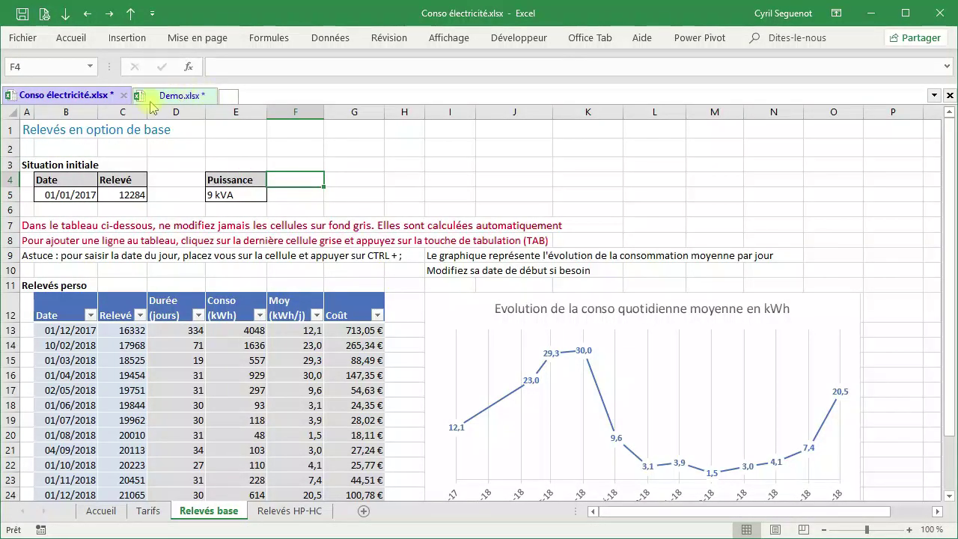
# Switch to the Demo.xlsx workbook, add a new sheet after Tarifs and name it Relevés base.
pyautogui.click(152, 97)
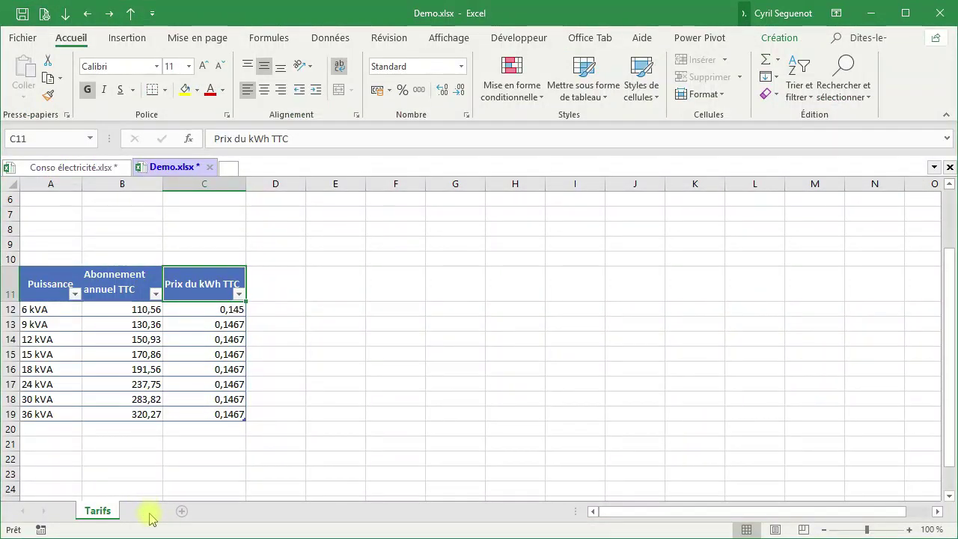
pyautogui.doubleClick(150, 517)
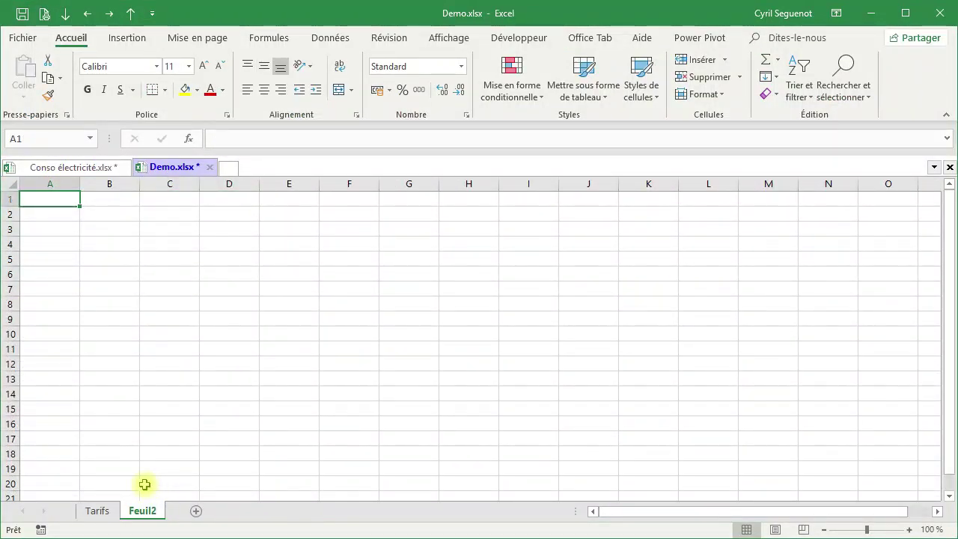
pyautogui.rightClick(143, 510)
pyautogui.click(179, 370)
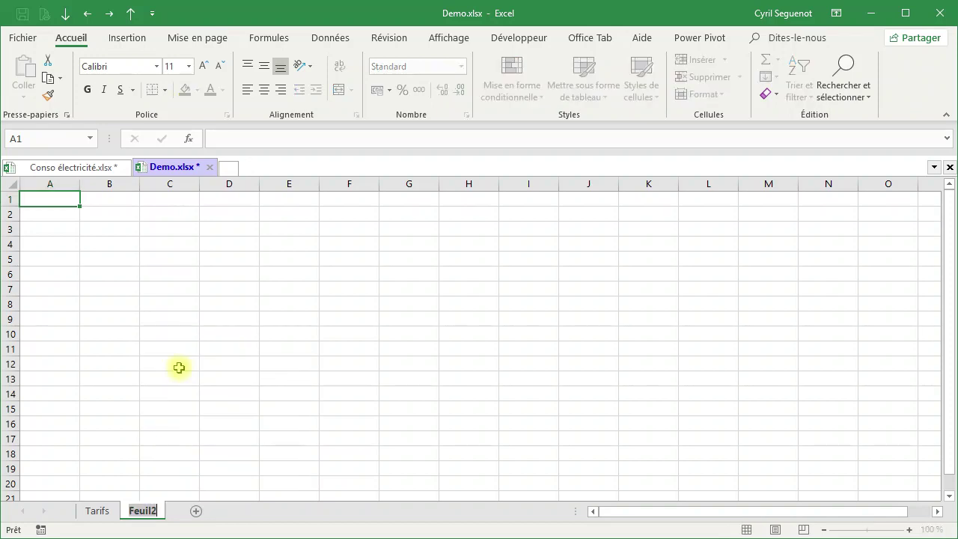
pyautogui.write('Relevé')
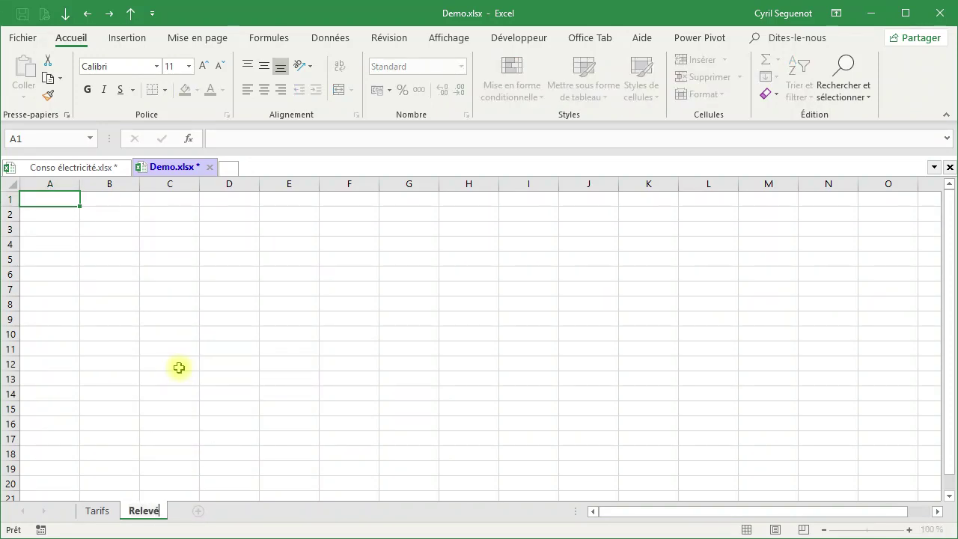
pyautogui.write('s base')
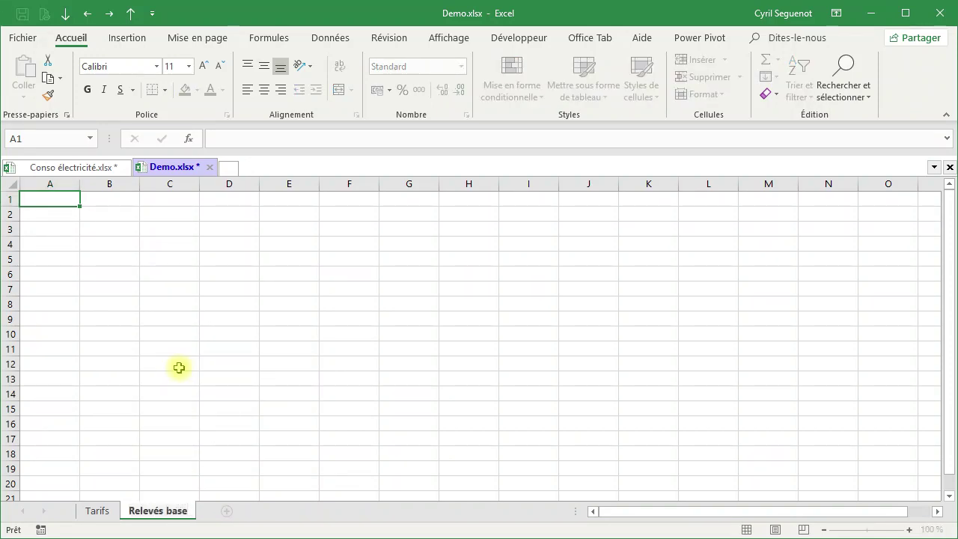
pyautogui.press('Return')
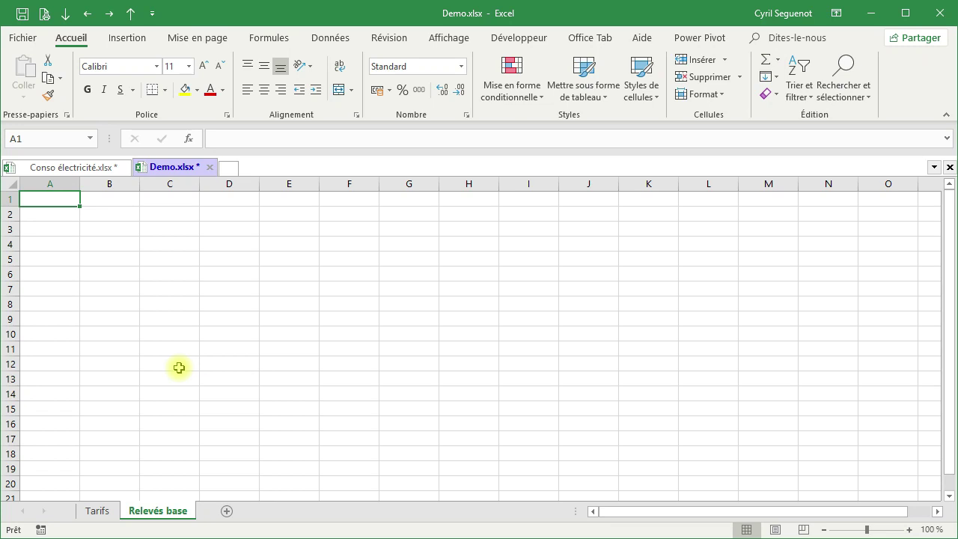
# Switch to the Conso électricité.xlsx workbook and examine the choices offered by the drop-down list under Puissance in cell E5.
pyautogui.click(100, 168)
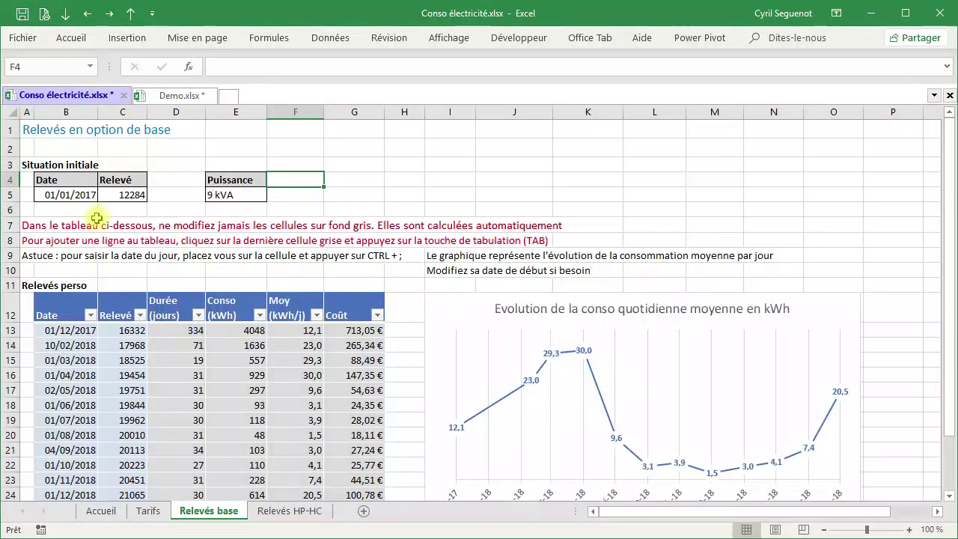
pyautogui.click(251, 198)
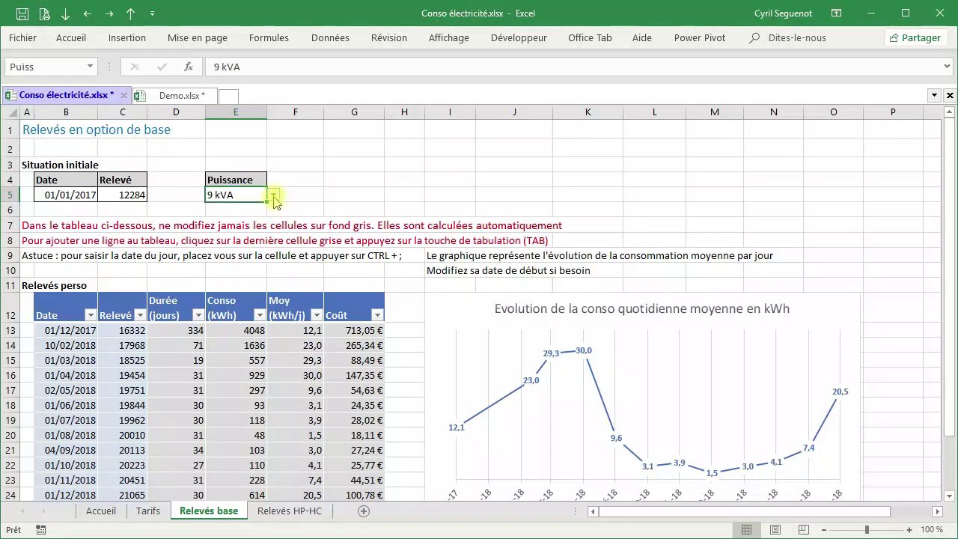
pyautogui.click(274, 197)
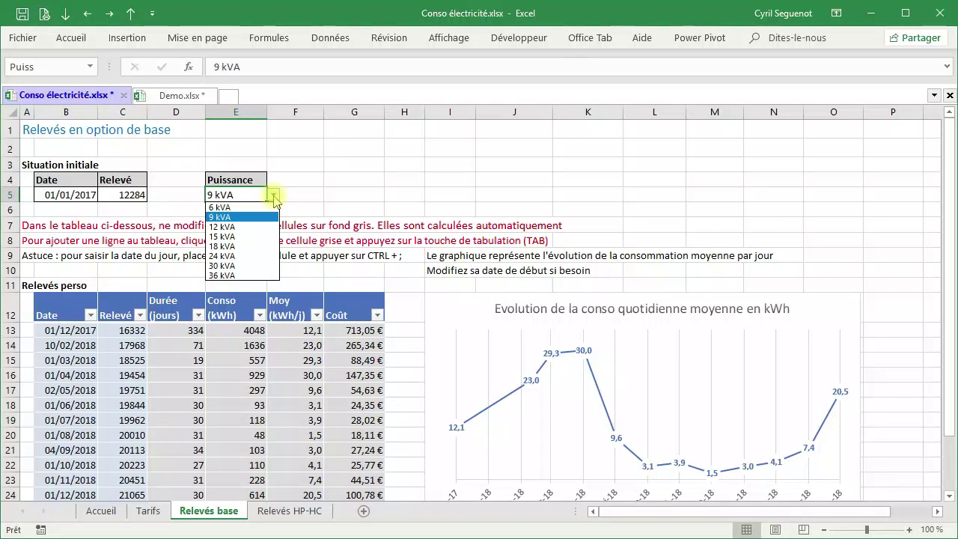
pyautogui.click(274, 198)
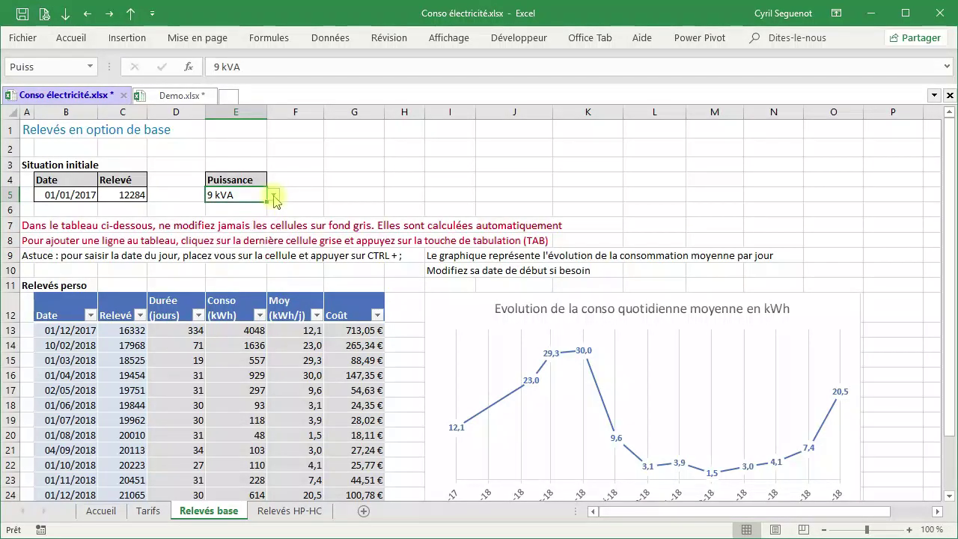
# Switch back to Demo.xlsx and enter the headings Date in A3, Relevé in B3 and Puissance in D3 on Relevés base.
pyautogui.click(177, 98)
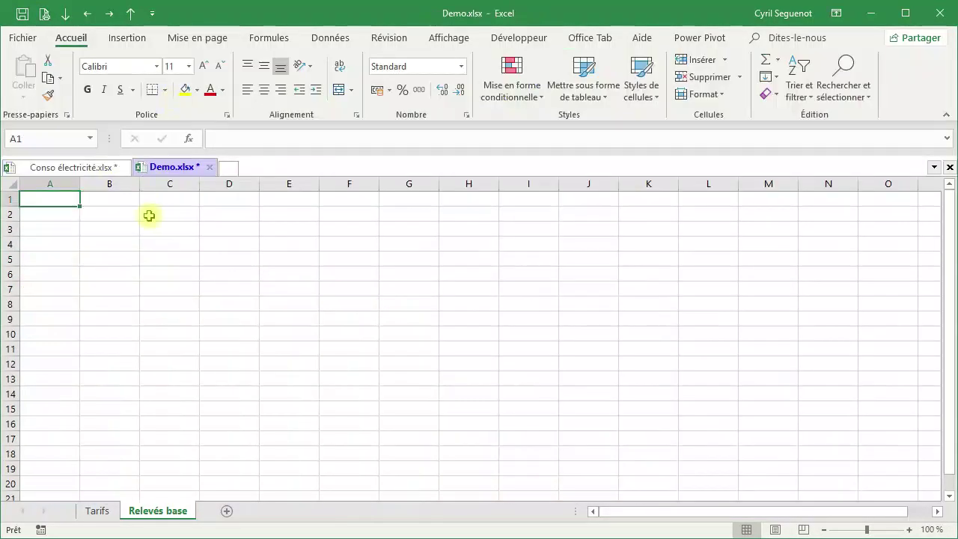
pyautogui.click(67, 226)
pyautogui.write('Date')
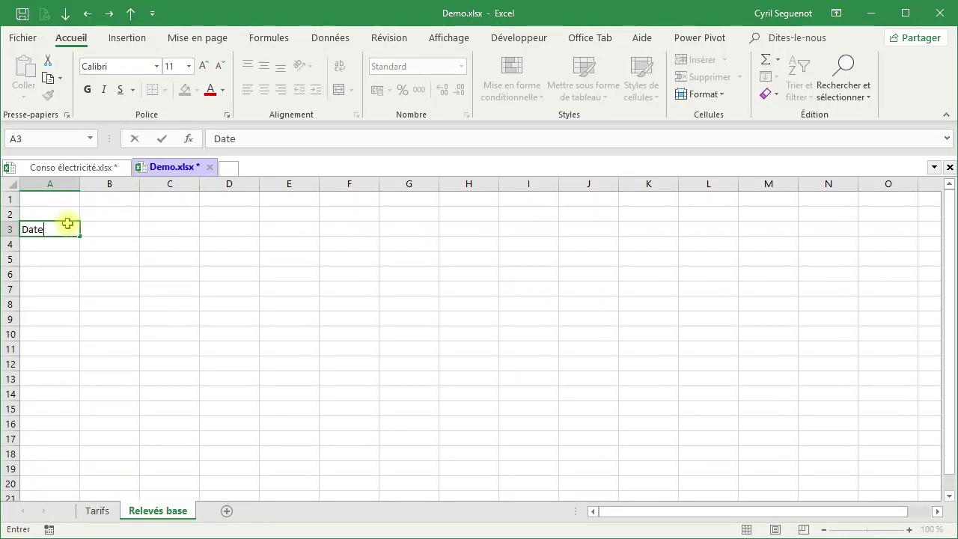
pyautogui.press('Tab')
pyautogui.write('Relevé')
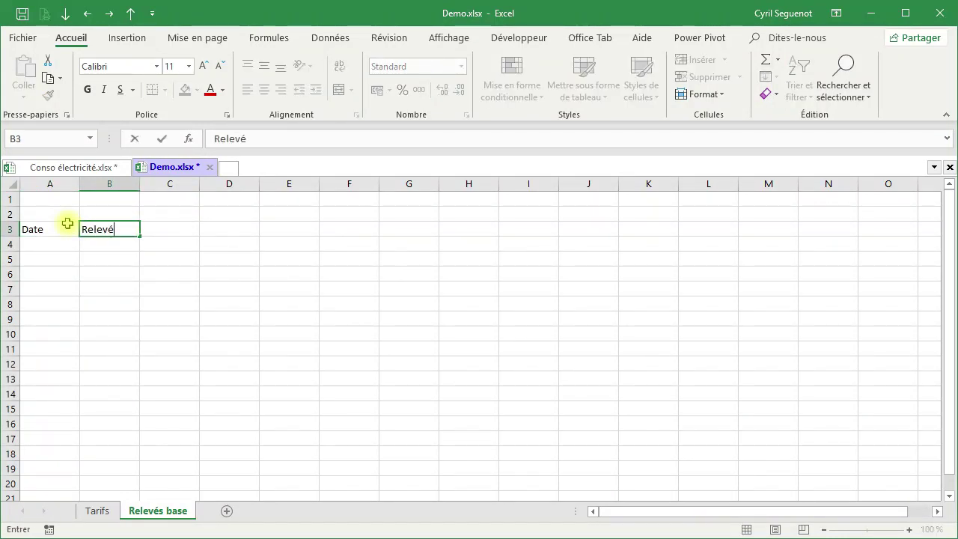
pyautogui.press('Tab')
pyautogui.press('Tab')
pyautogui.write('P')
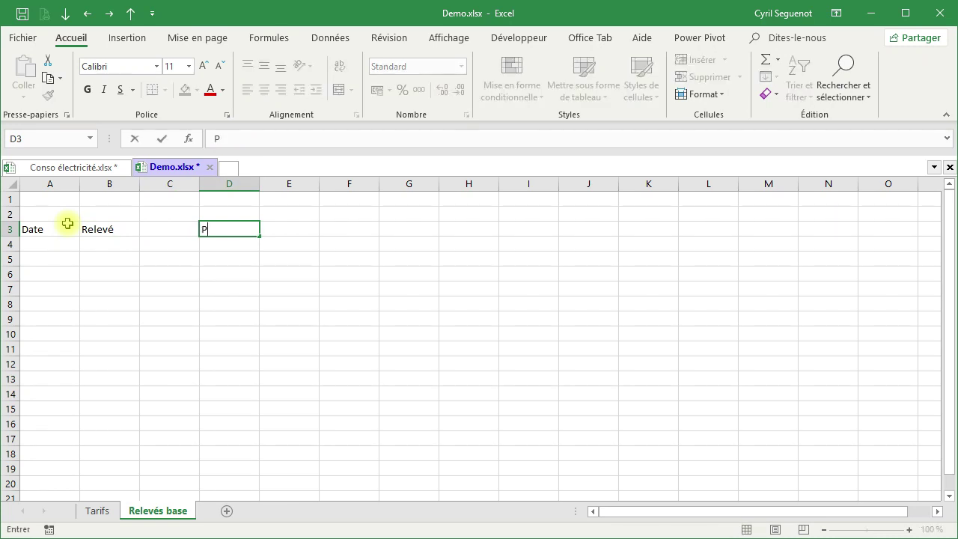
pyautogui.write('uissance')
pyautogui.press('Return')
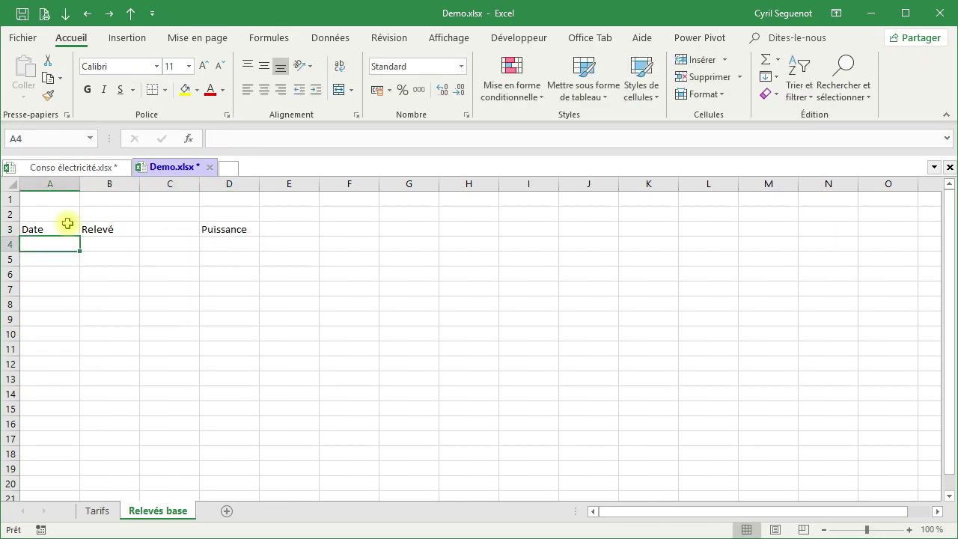
# Enter the current date, 17/12/2018, in A4 under Date and the reading 12354 in B4 under Relevé.
pyautogui.hotkey('ctrl', ';')
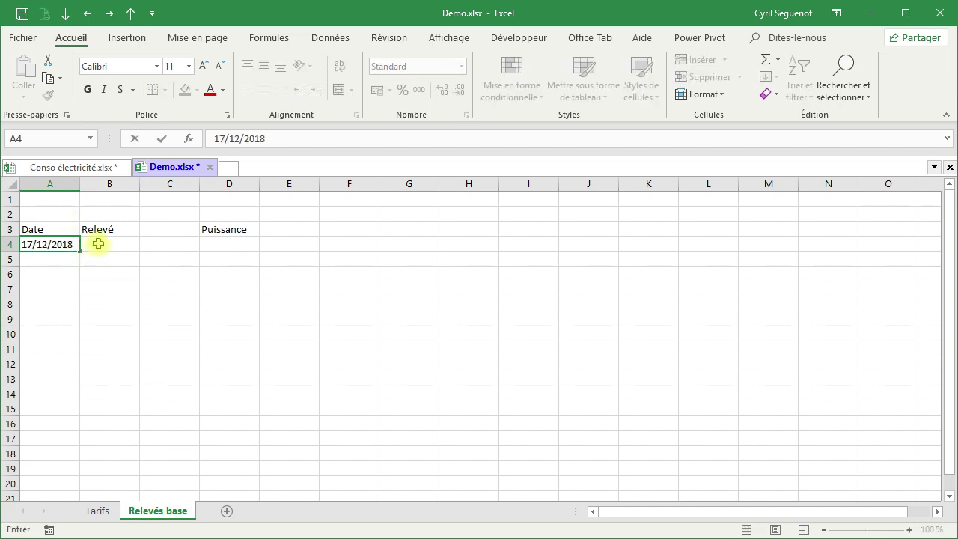
pyautogui.press('Tab')
pyautogui.write('12')
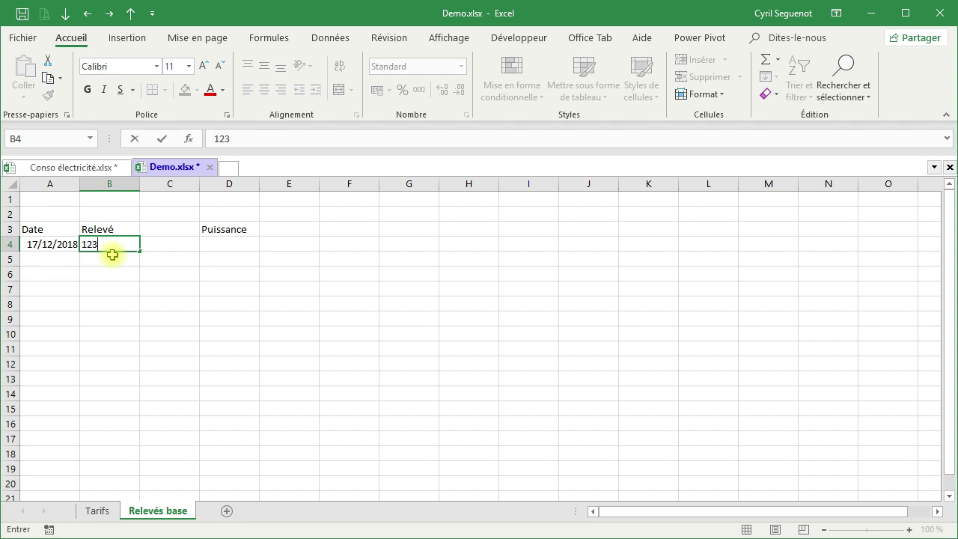
pyautogui.write('354')
pyautogui.click(215, 244)
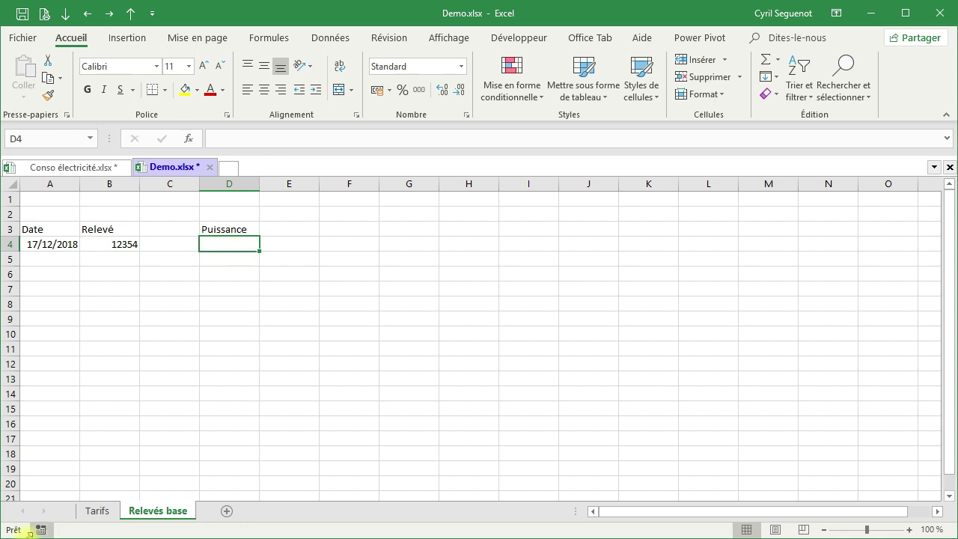
# Examine the power values in the Puissance column on the Tarifs sheet and look up the table's name.
pyautogui.click(95, 510)
pyautogui.click(44, 309)
pyautogui.moveTo(45, 309); pyautogui.dragTo(50, 408)
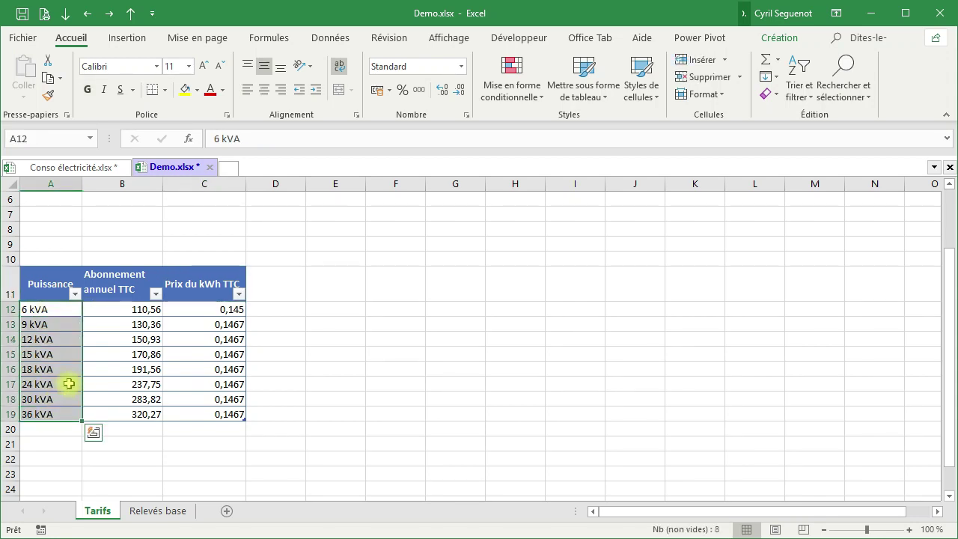
pyautogui.click(97, 356)
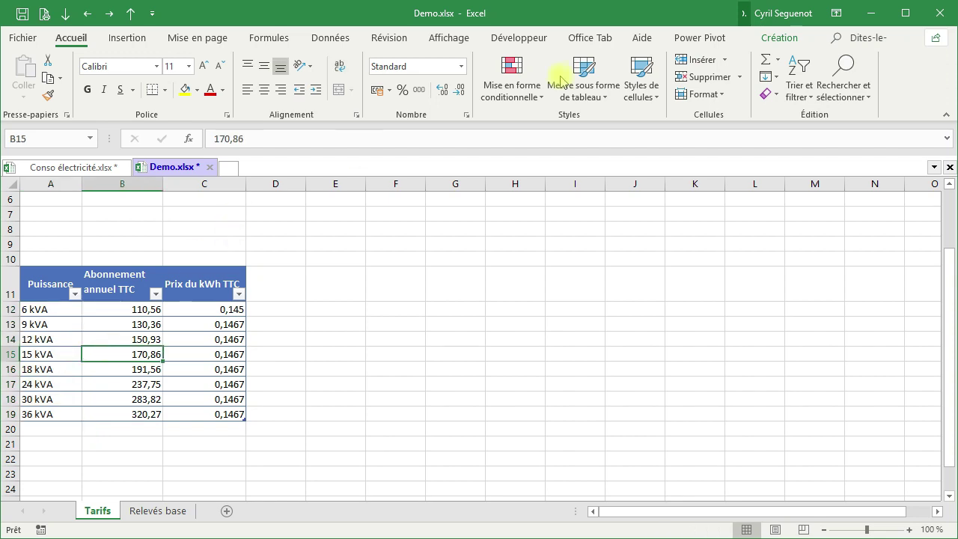
pyautogui.click(779, 38)
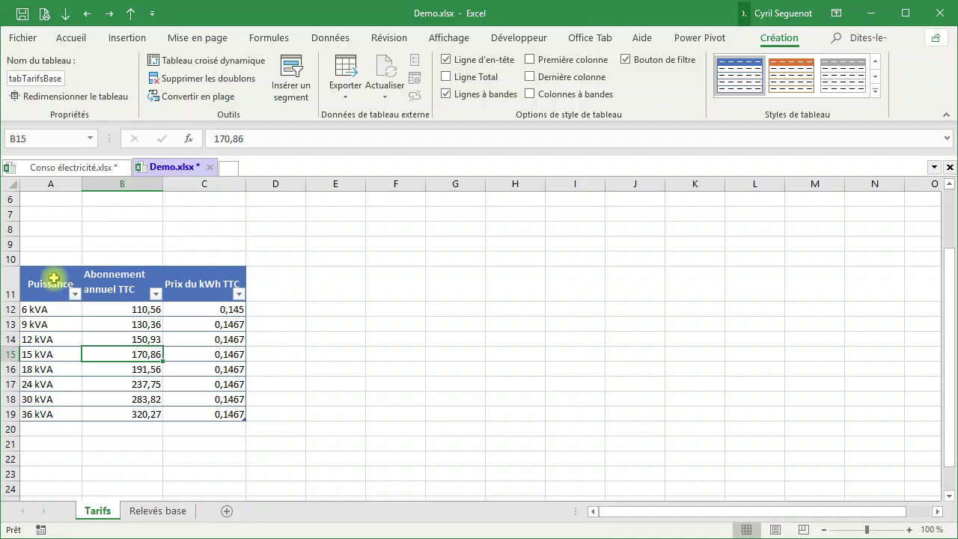
# Start a data validation rule for cell D4 of the Relevés base sheet and set its allowed type to Liste.
pyautogui.click(152, 512)
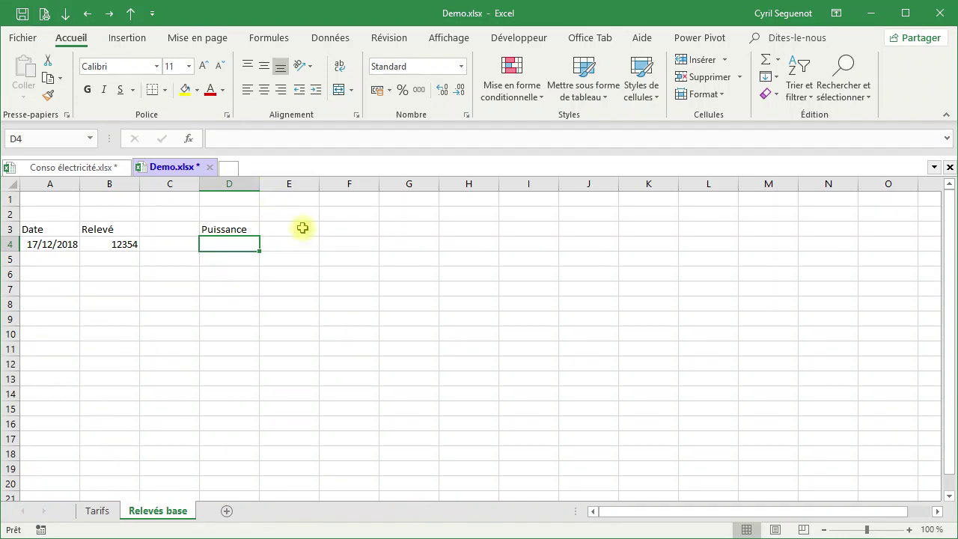
pyautogui.click(336, 42)
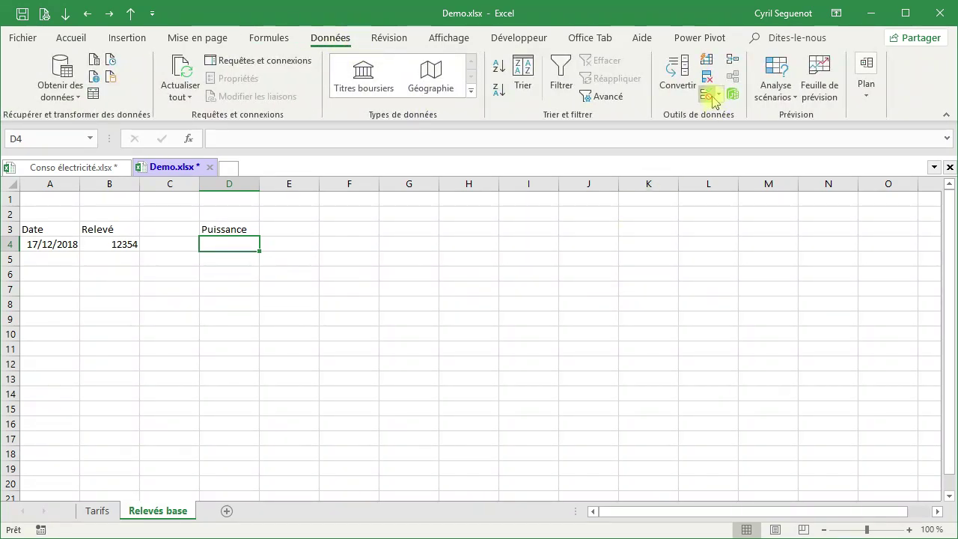
pyautogui.click(717, 96)
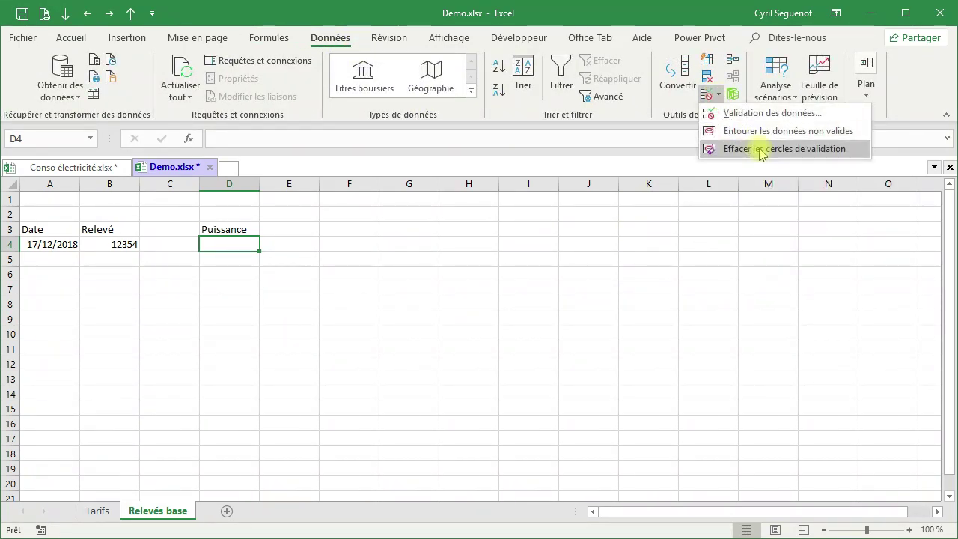
pyautogui.click(751, 113)
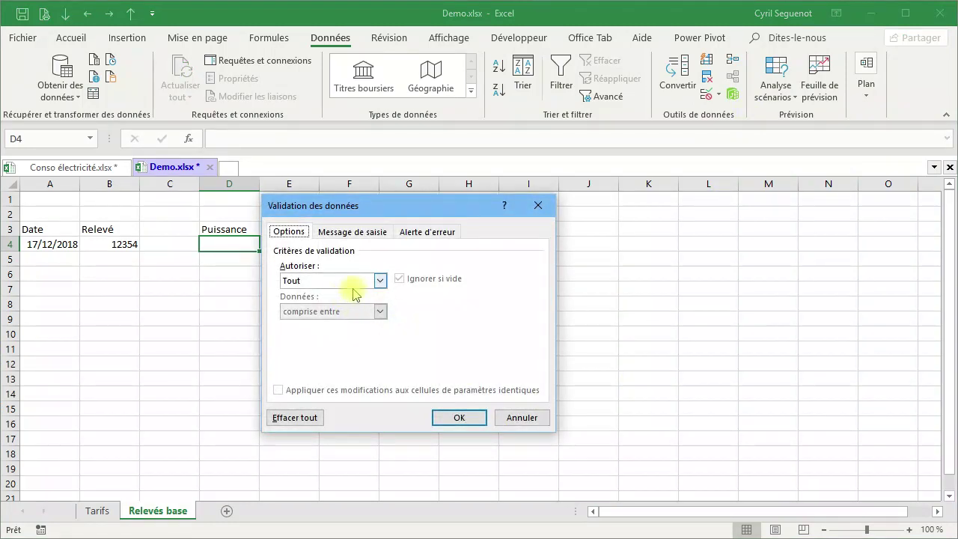
pyautogui.click(380, 280)
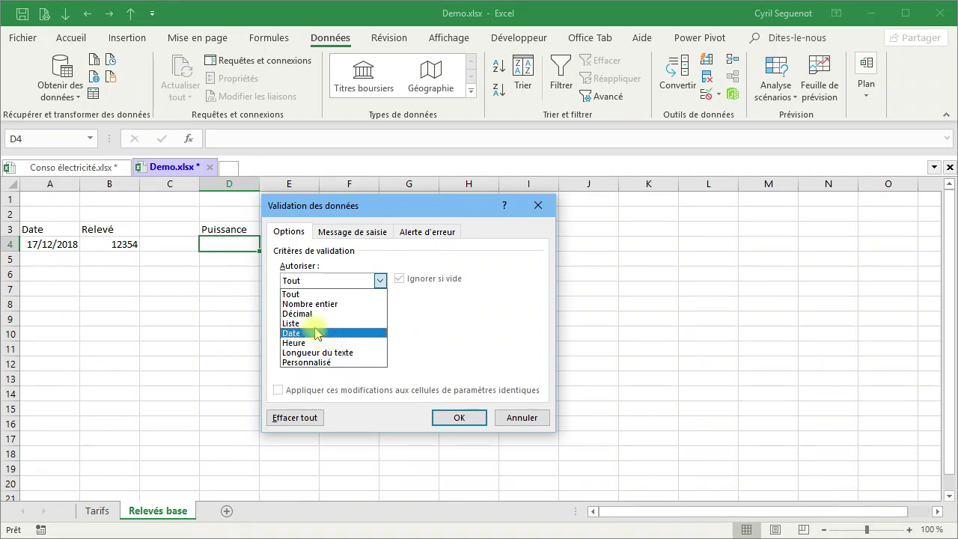
pyautogui.click(314, 324)
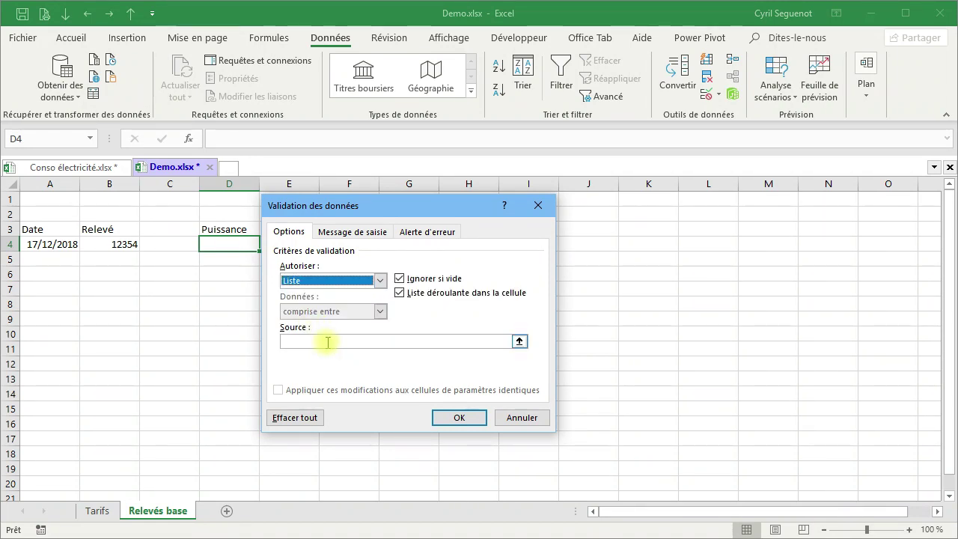
# Set the validation list's source to =INDIRECT("tabTarifsBase[Puissance]") and apply the rule to D4.
pyautogui.click(327, 341)
pyautogui.write('=INDIRECT(tabl')
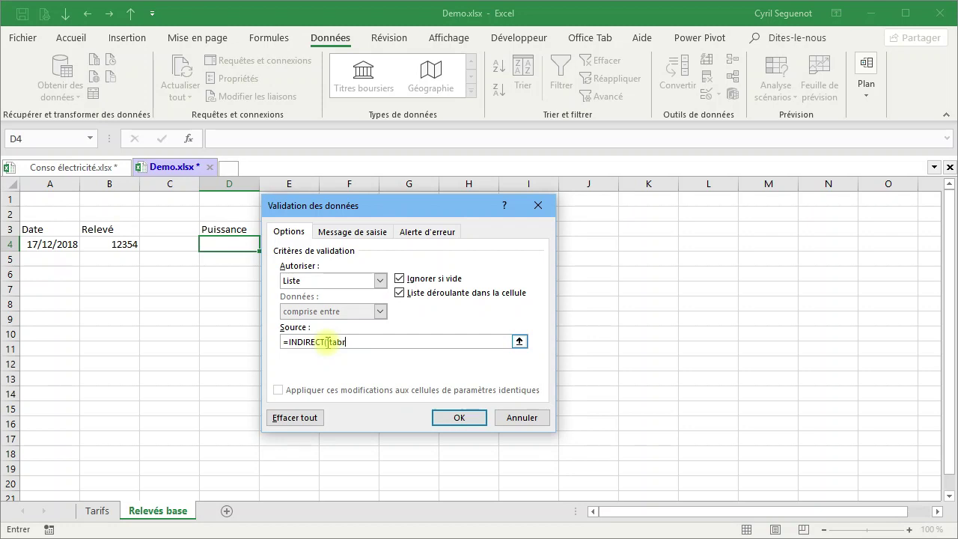
pyautogui.press('BackSpace')
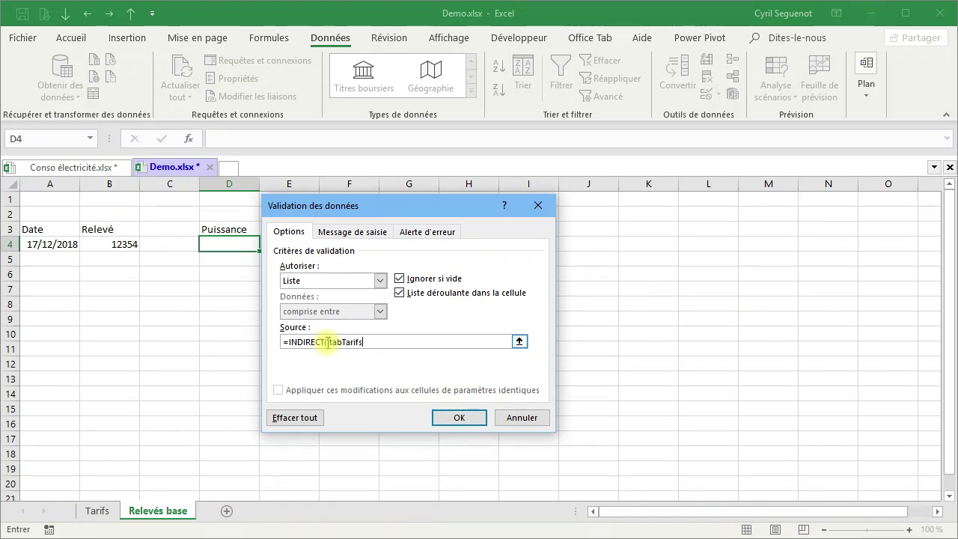
pyautogui.write('ase')
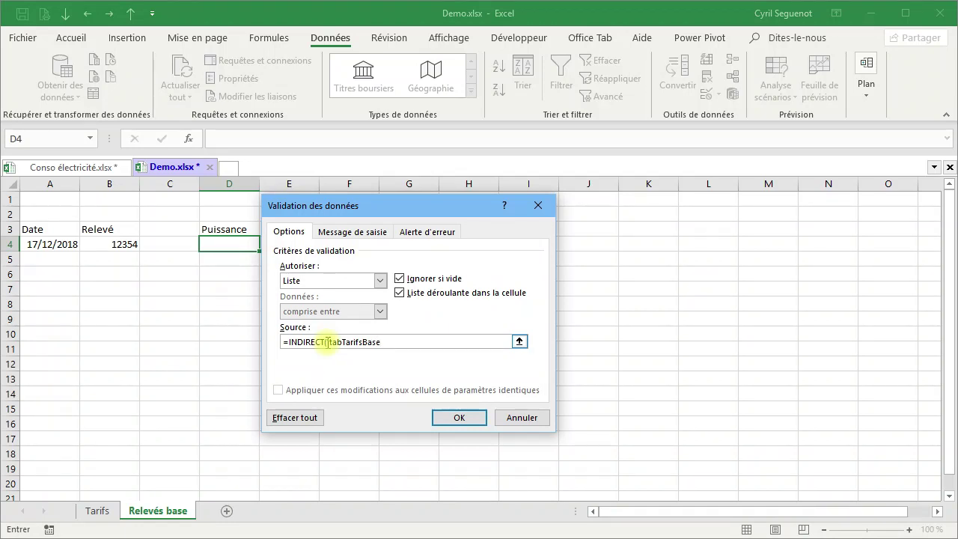
pyautogui.write('[Puissance')
pyautogui.press('Return')
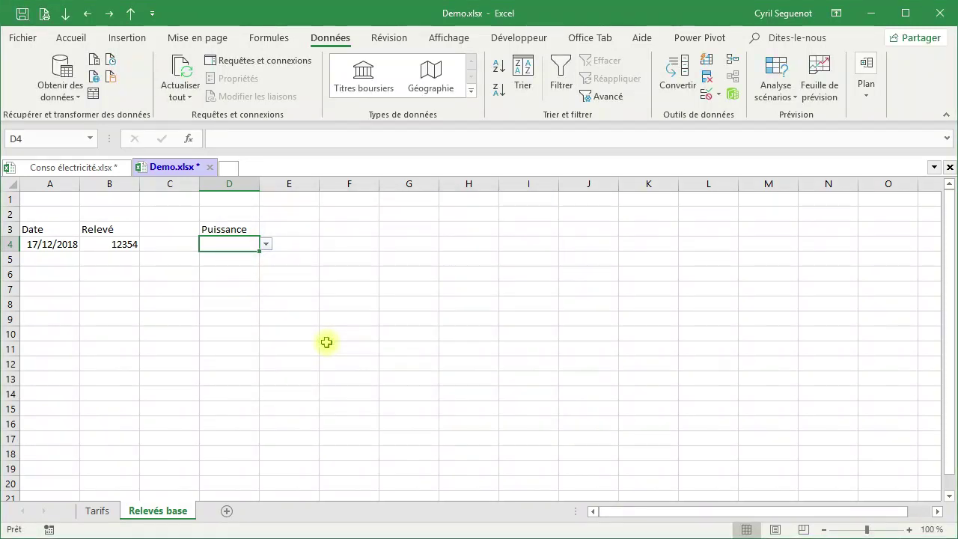
# Check the power choices offered in D4 and review the INDIRECT source of its data validation rule without changing it.
pyautogui.click(265, 244)
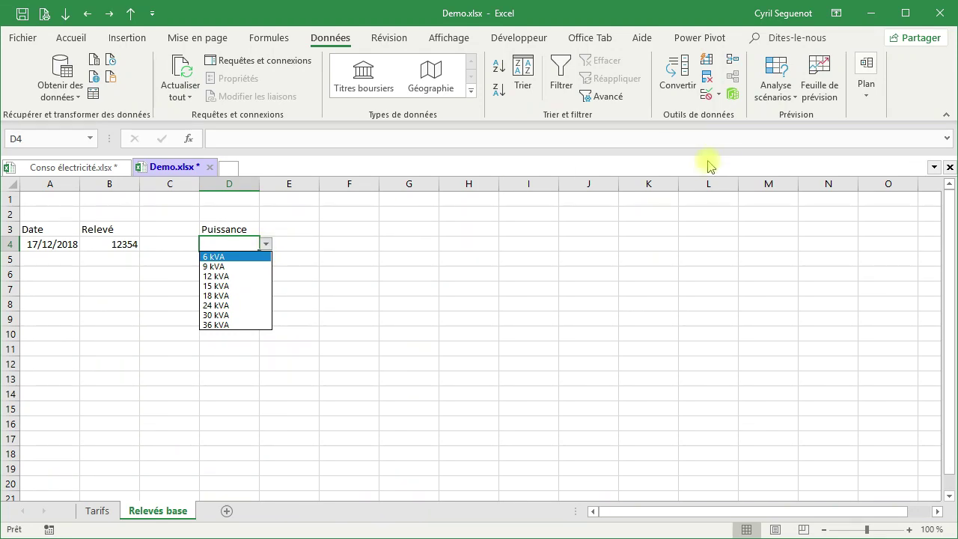
pyautogui.click(250, 244)
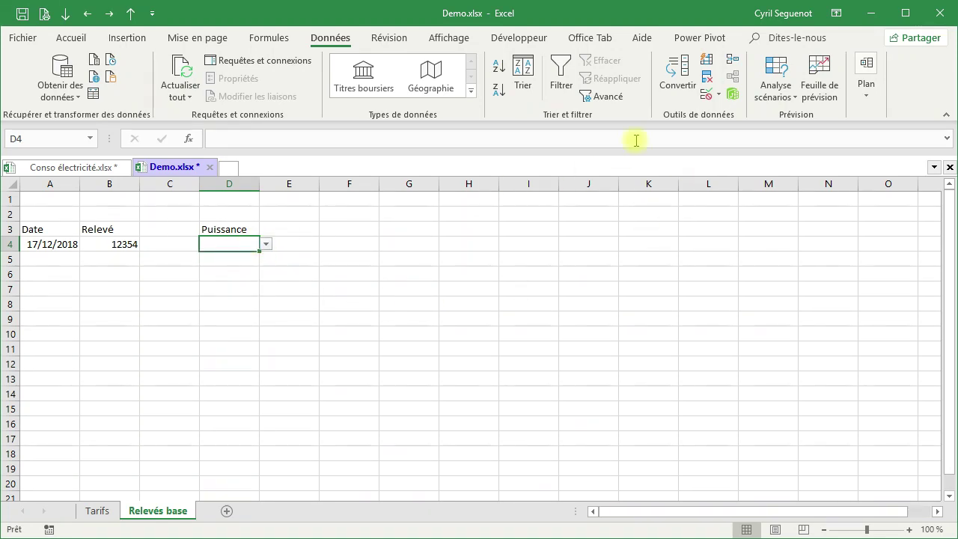
pyautogui.click(718, 94)
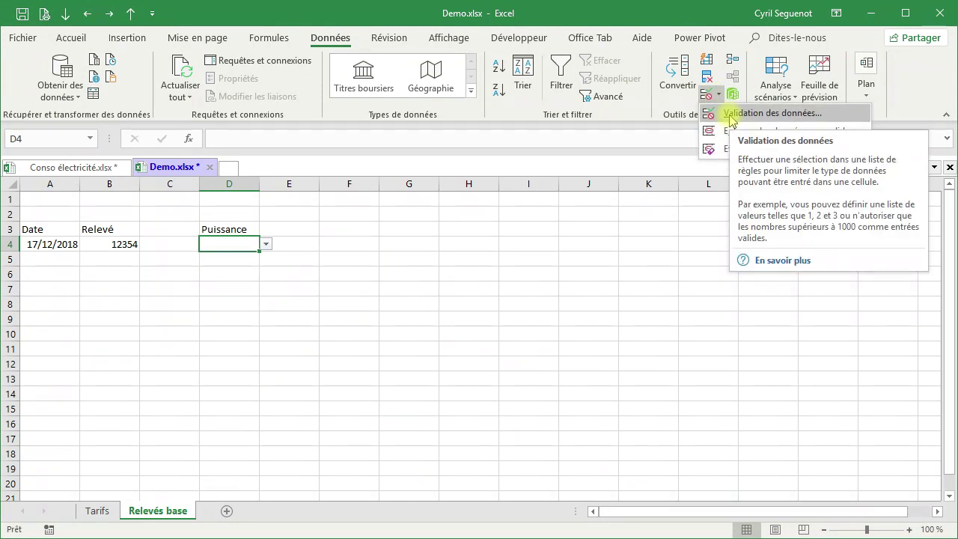
pyautogui.click(756, 113)
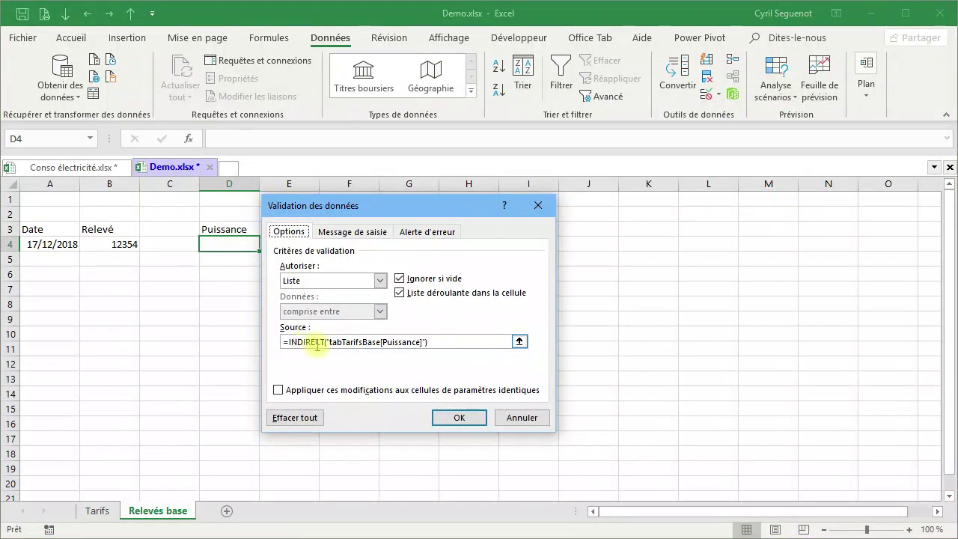
pyautogui.click(440, 341)
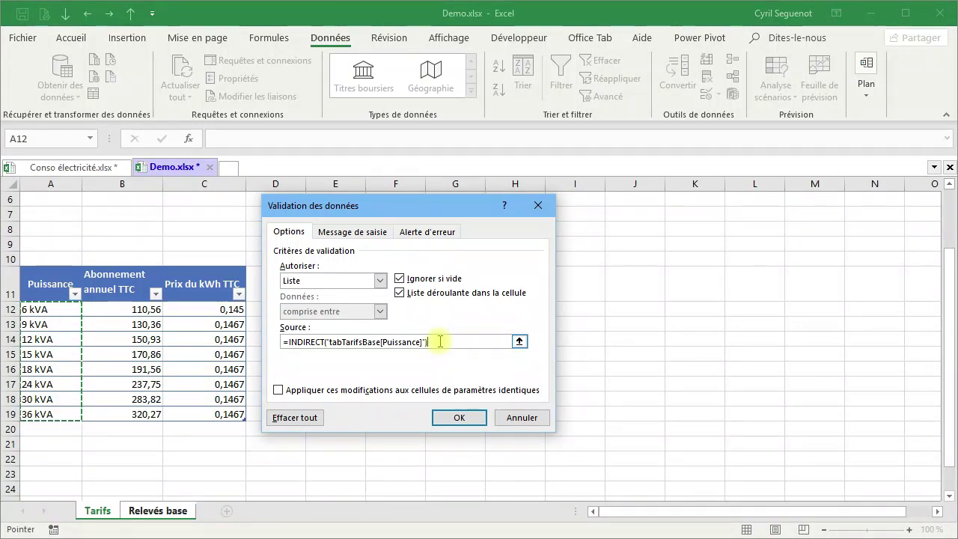
pyautogui.click(522, 417)
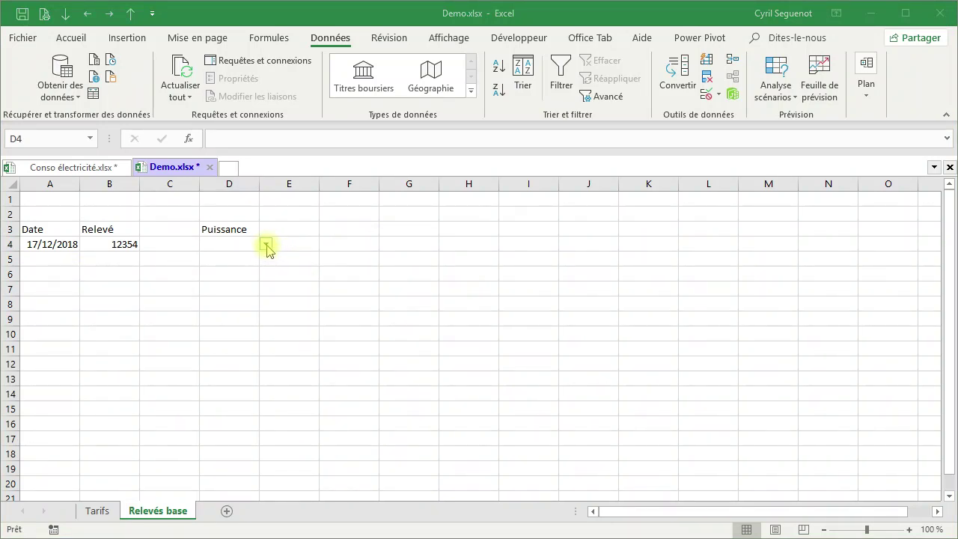
# Choose 9 kVA as the Puissance in D4 and check the selection in its drop-down list.
pyautogui.click(266, 244)
pyautogui.click(265, 243)
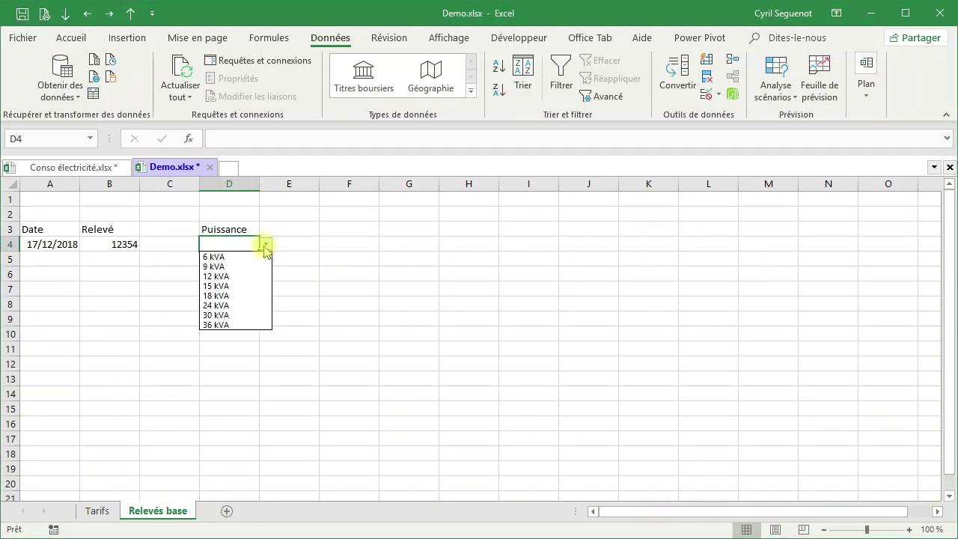
pyautogui.click(263, 267)
pyautogui.click(277, 245)
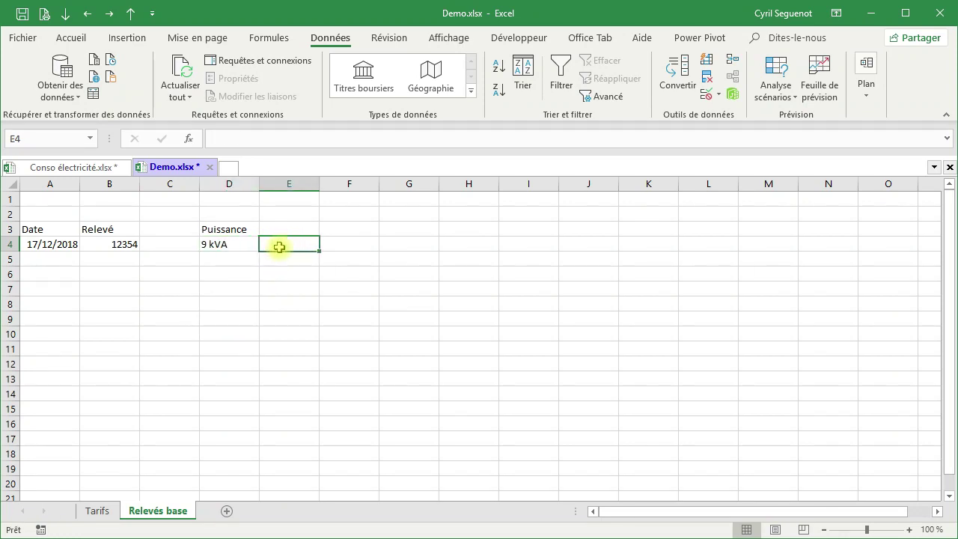
pyautogui.click(255, 244)
pyautogui.click(266, 244)
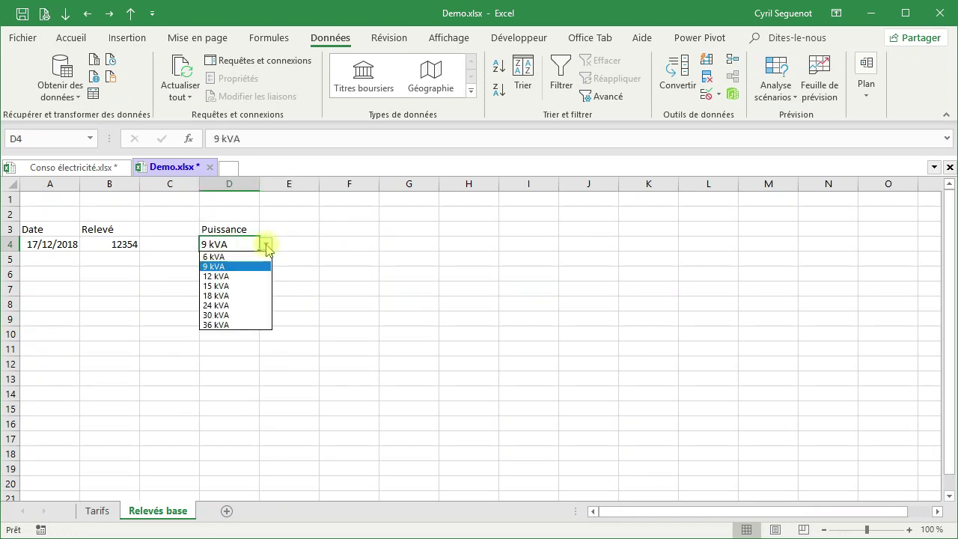
pyautogui.click(266, 247)
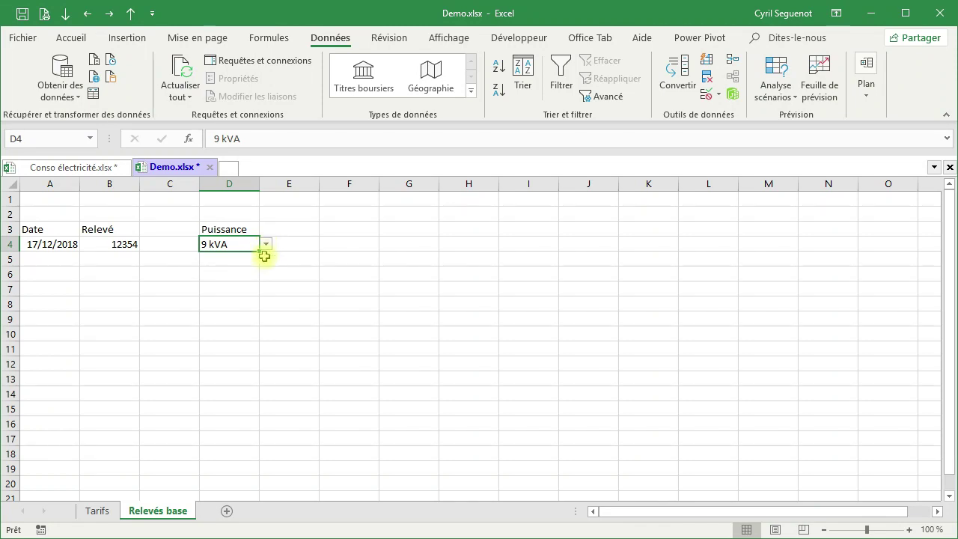
# Review the tariff table on the Tarifs sheet and the Relevés perso table in Conso électricité.xlsx, returning to Demo.xlsx.
pyautogui.click(105, 513)
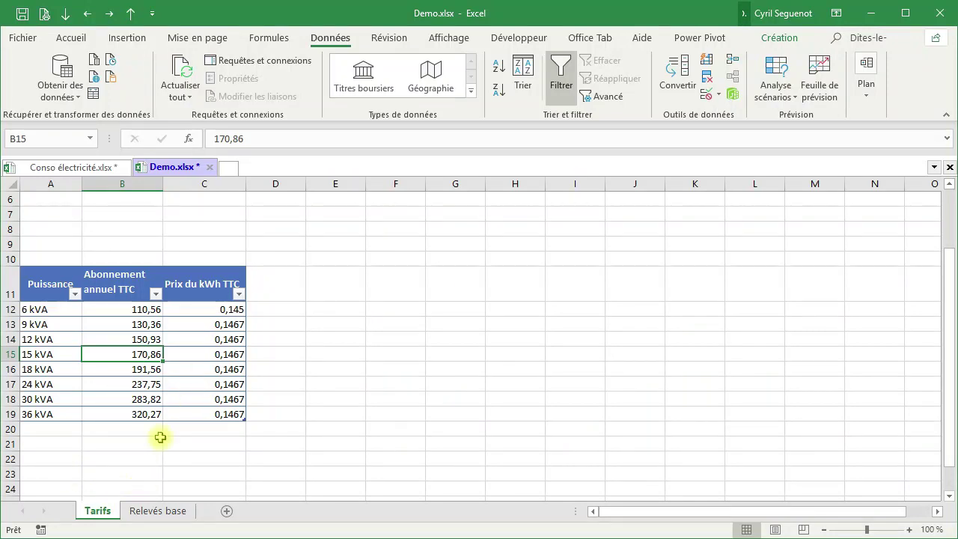
pyautogui.click(154, 511)
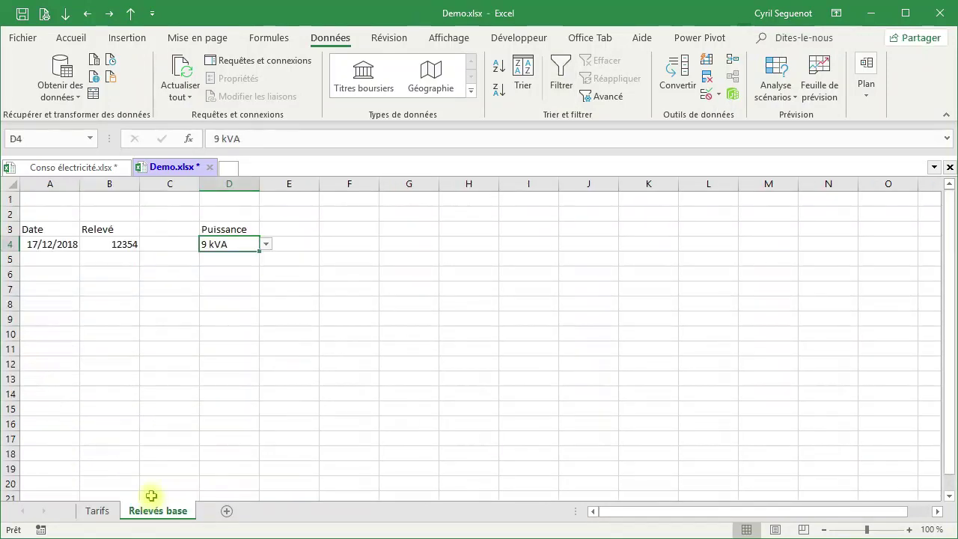
pyautogui.click(81, 169)
pyautogui.scroll(-2, 159, 336)
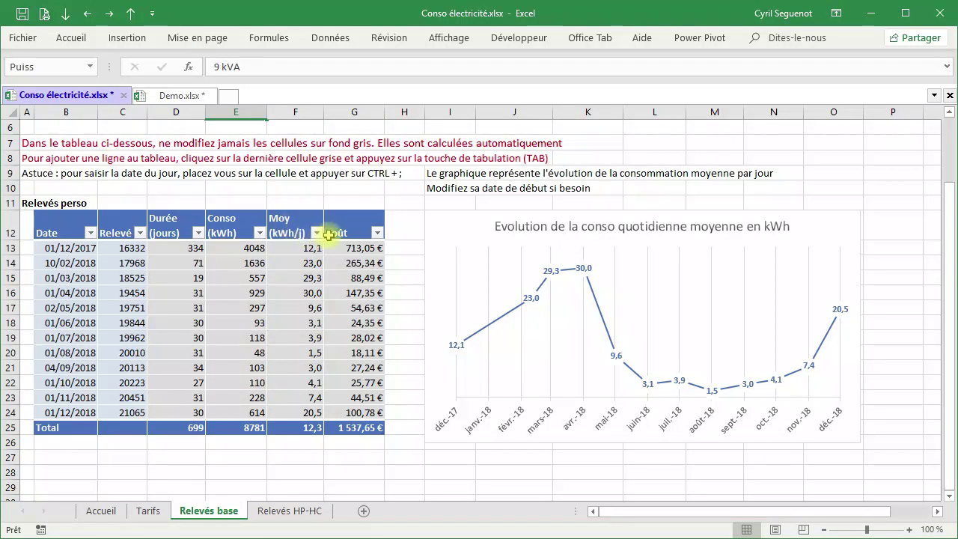
pyautogui.click(179, 96)
# Enter the headers Date, Relevé, Durée, Conso, Moy and Coût in cells A7 to F7 of the Relevés base sheet.
pyautogui.click(62, 287)
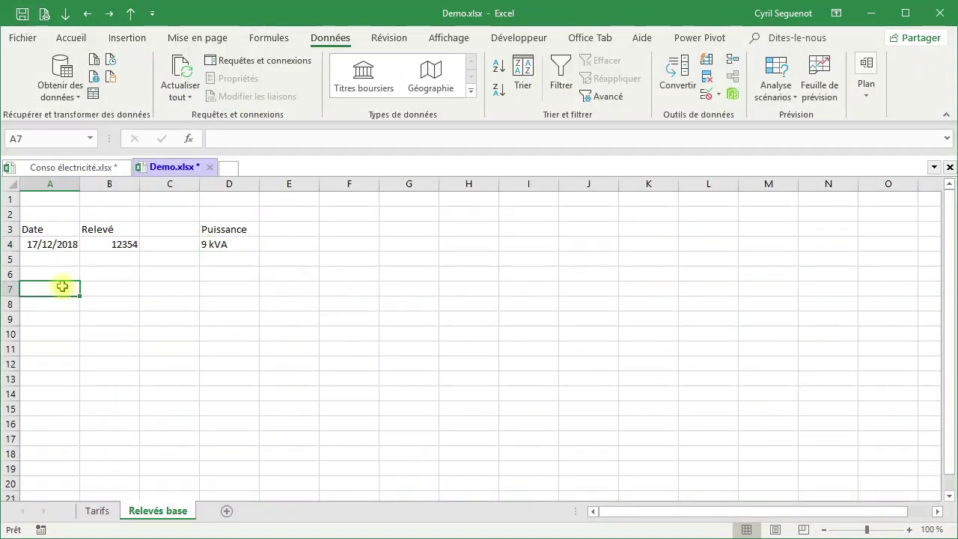
pyautogui.write('Date')
pyautogui.press('Tab')
pyautogui.write('Re')
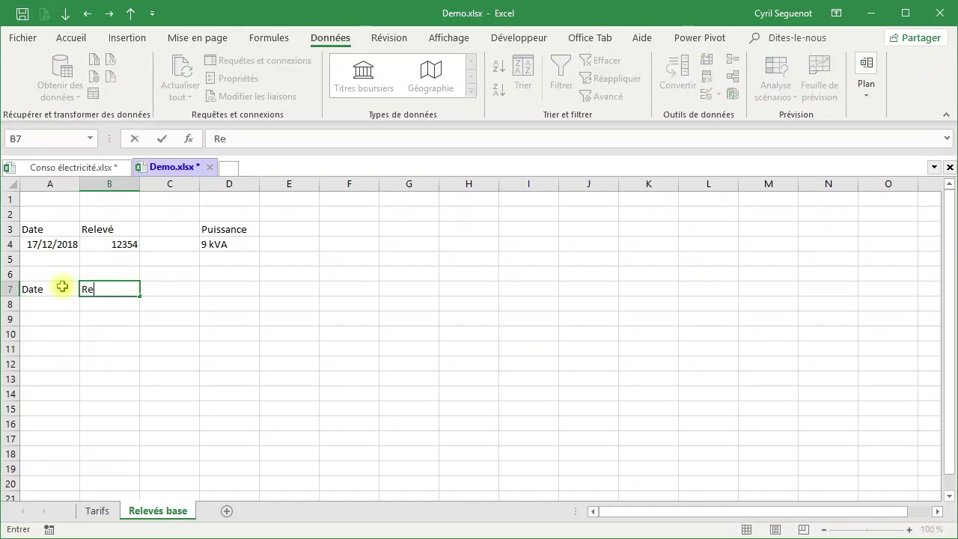
pyautogui.write('levé')
pyautogui.press('Tab')
pyautogui.write('Durée')
pyautogui.press('Tab')
pyautogui.write('Conso')
pyautogui.press('Tab')
pyautogui.write('Moy')
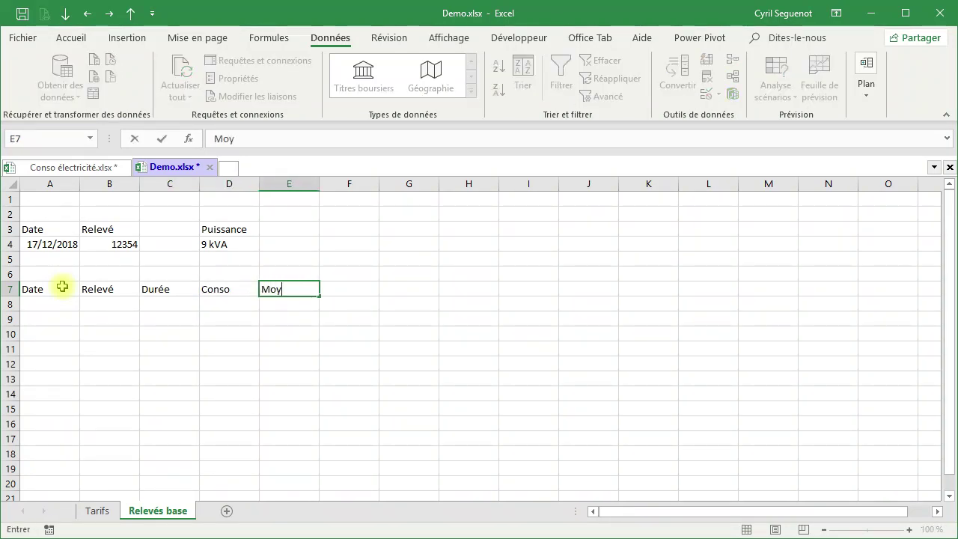
pyautogui.press('Tab')
pyautogui.write('Co')
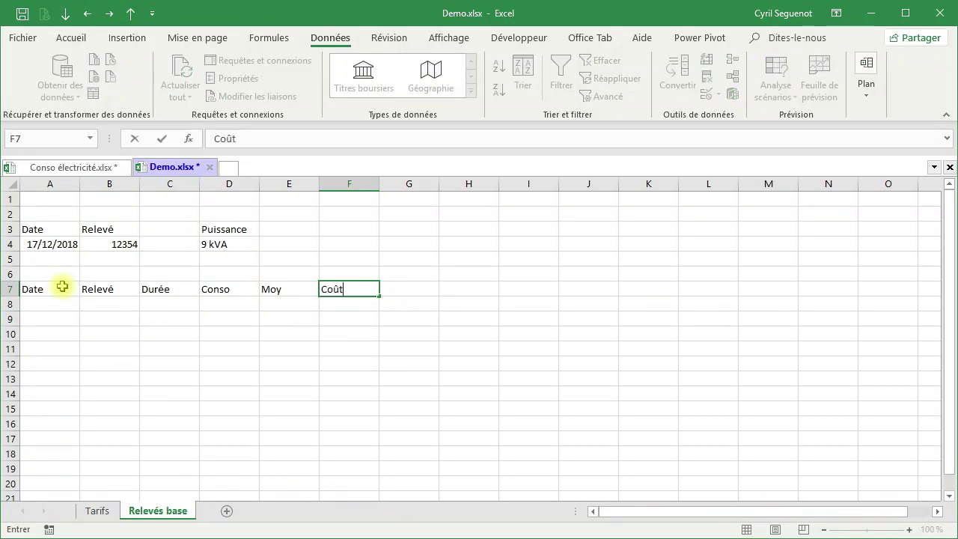
# Enter the current date, 17/12/2018, in A8 and A9 under the Date header.
pyautogui.click(57, 304)
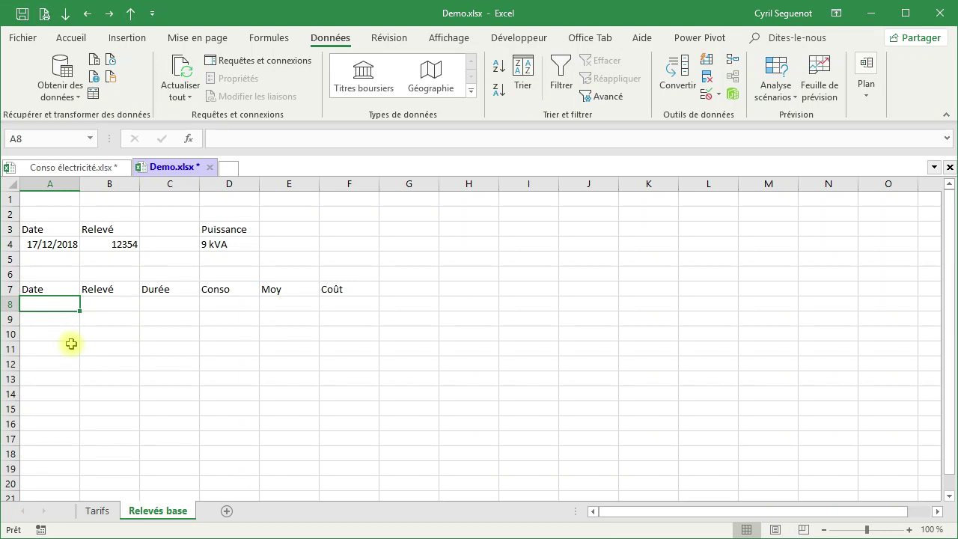
pyautogui.hotkey('ctrl', ';')
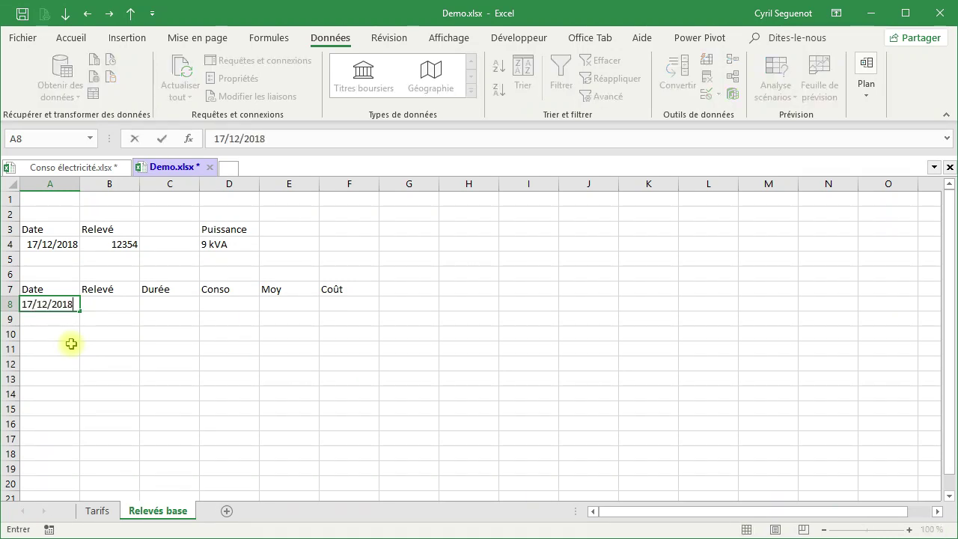
pyautogui.click(61, 319)
pyautogui.hotkey('ctrl', ';')
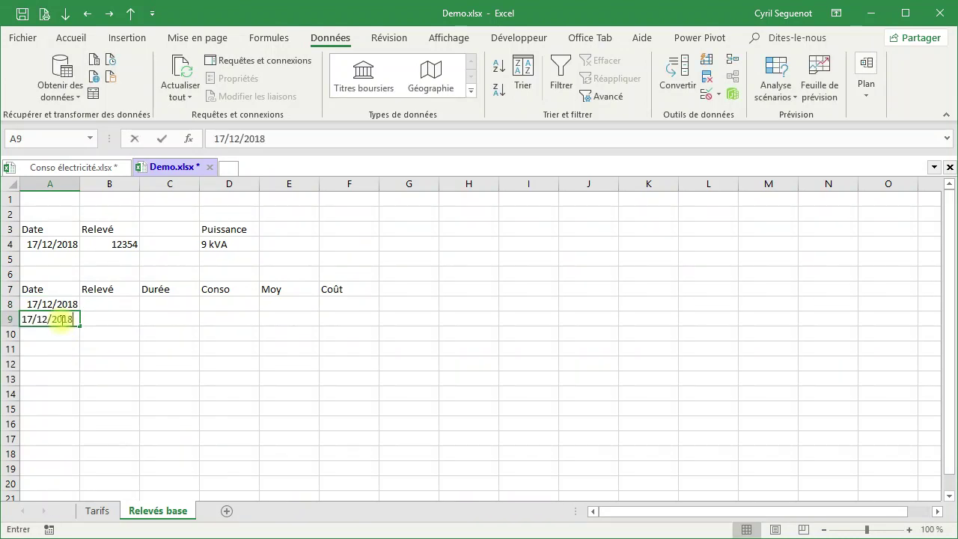
# Change the date in A8 to 01/11/2018.
pyautogui.doubleClick(38, 304)
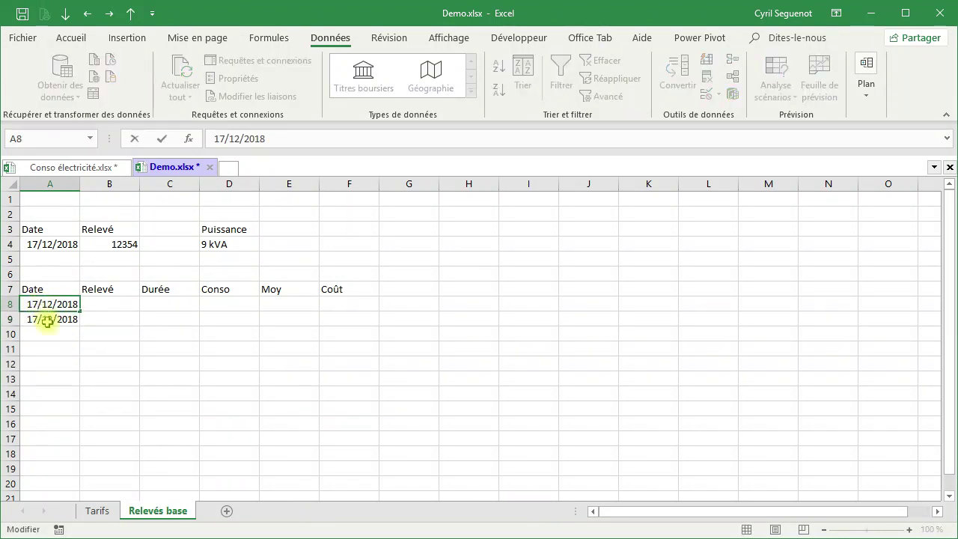
pyautogui.press('BackSpace')
pyautogui.press('BackSpace')
pyautogui.write('01')
pyautogui.press('Right')
pyautogui.press('Right')
pyautogui.press('Right')
pyautogui.press('BackSpace')
pyautogui.write('1')
# Enter the meter readings 12390 in B8 and 12150 in B9 under Relevé.
pyautogui.click(104, 308)
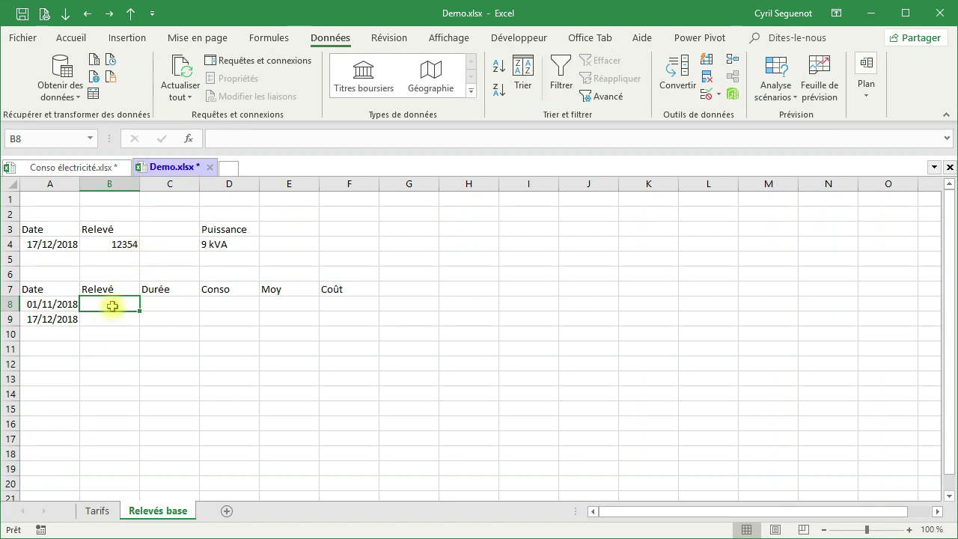
pyautogui.write('123')
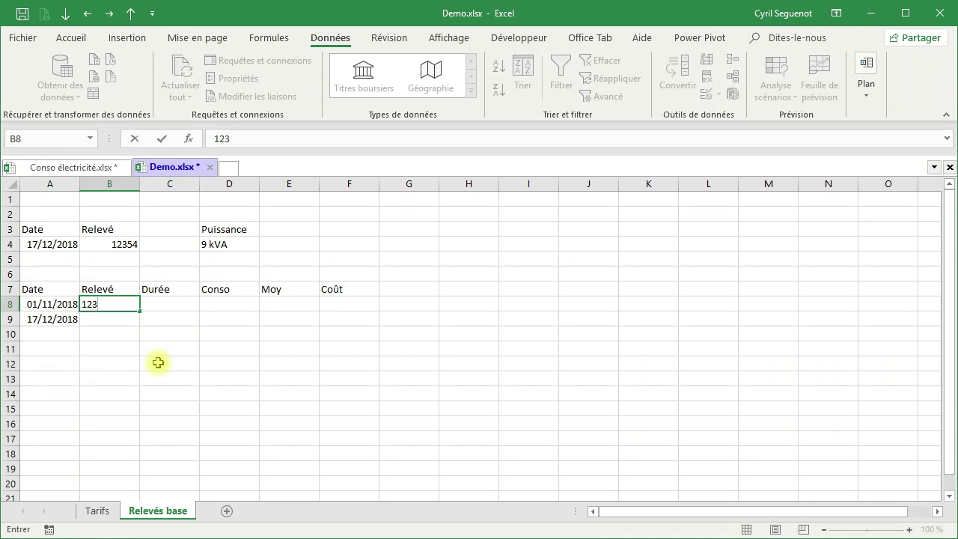
pyautogui.write('90')
pyautogui.click(112, 316)
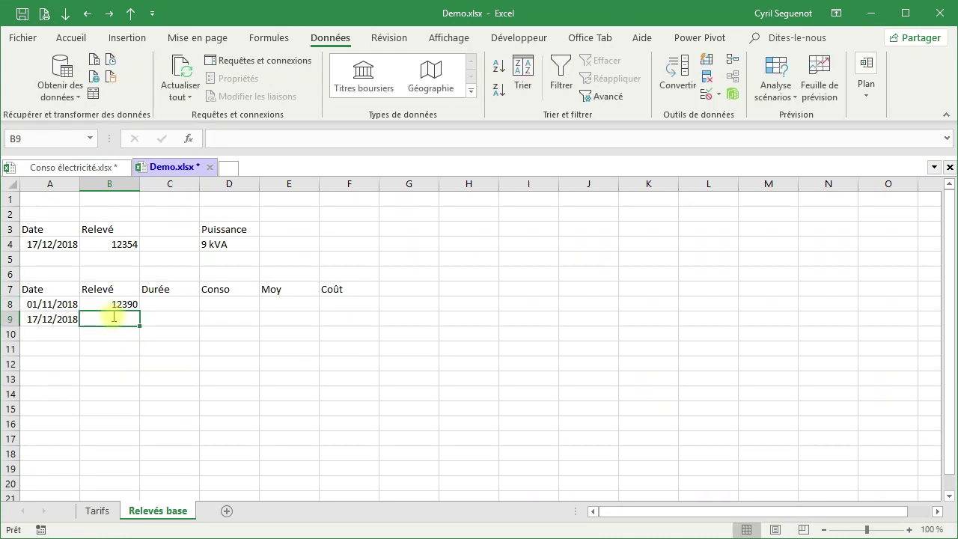
pyautogui.write('123')
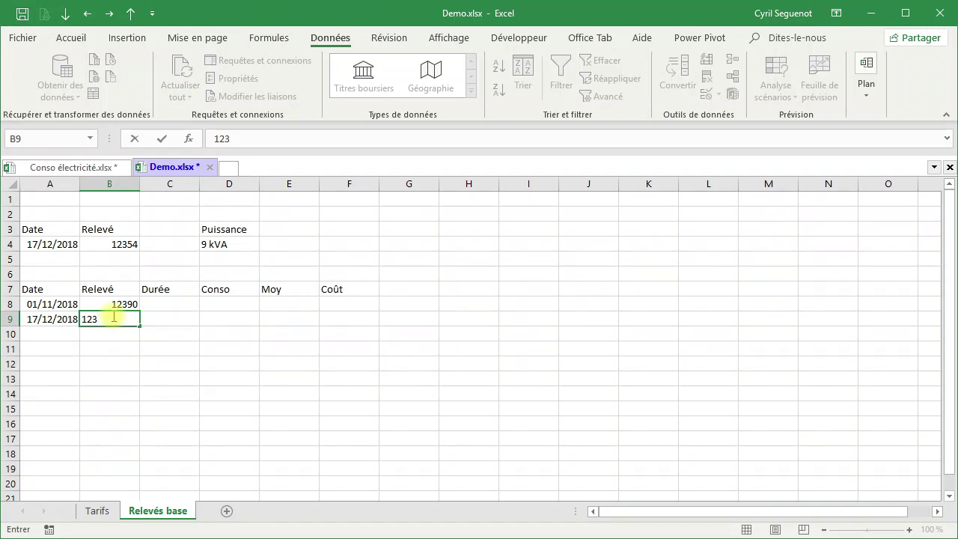
pyautogui.write('50')
# Change the starting date in A4 to 01/10/2018.
pyautogui.click(41, 244)
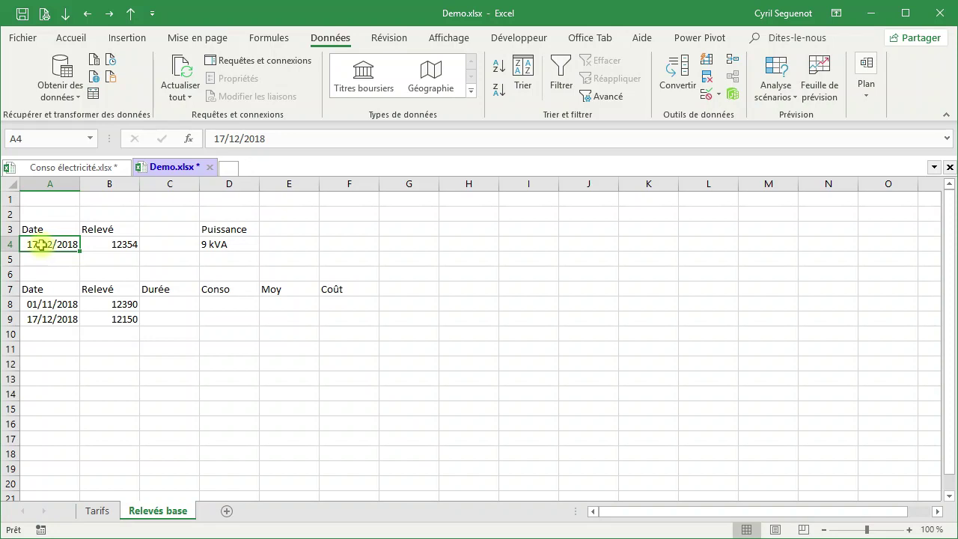
pyautogui.doubleClick(33, 243)
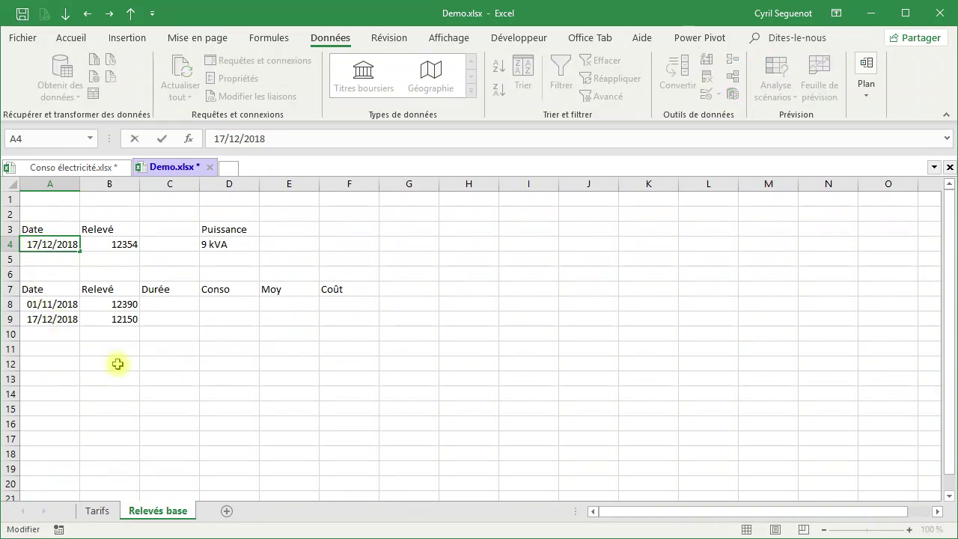
pyautogui.press('BackSpace')
pyautogui.press('BackSpace')
pyautogui.write('01')
pyautogui.press('Right')
pyautogui.press('Right')
pyautogui.press('Right')
pyautogui.press('BackSpace')
pyautogui.write('0')
pyautogui.click(129, 318)
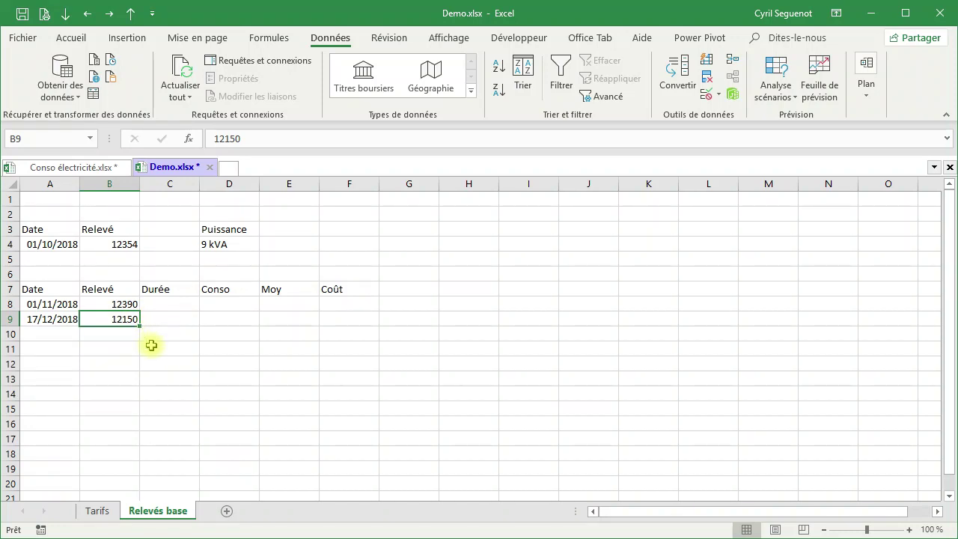
pyautogui.click(164, 315)
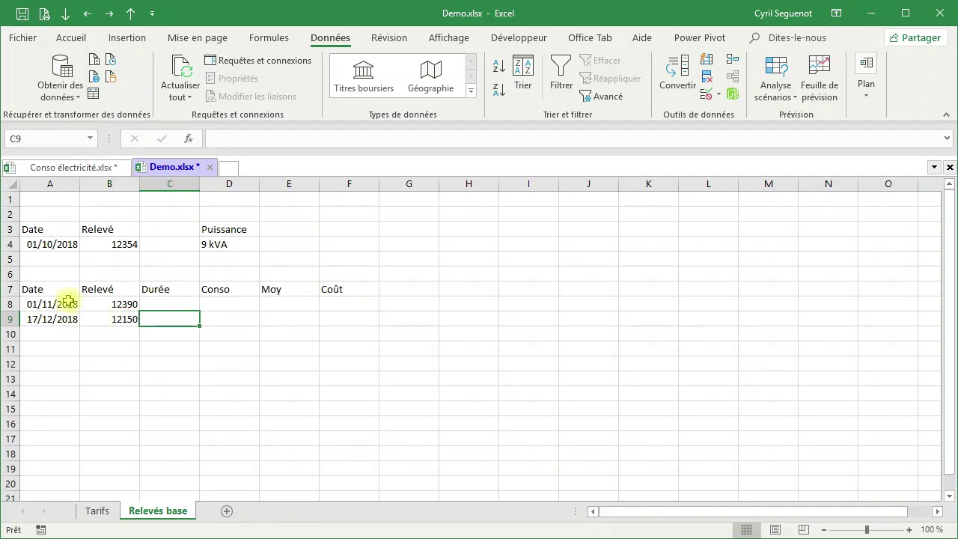
# Convert the range A7:F9 into a table that uses its first row as headers.
pyautogui.moveTo(52, 292); pyautogui.dragTo(341, 319)
pyautogui.click(129, 37)
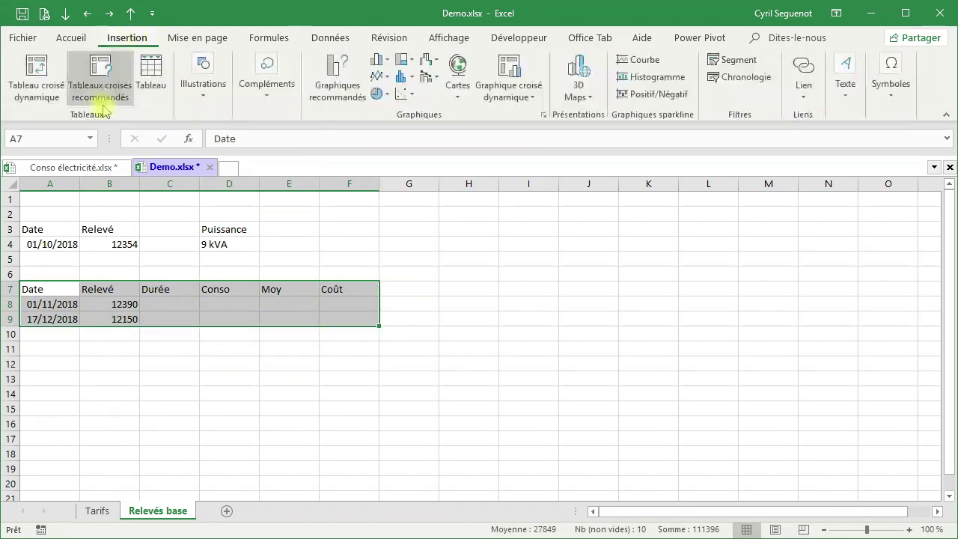
pyautogui.click(152, 81)
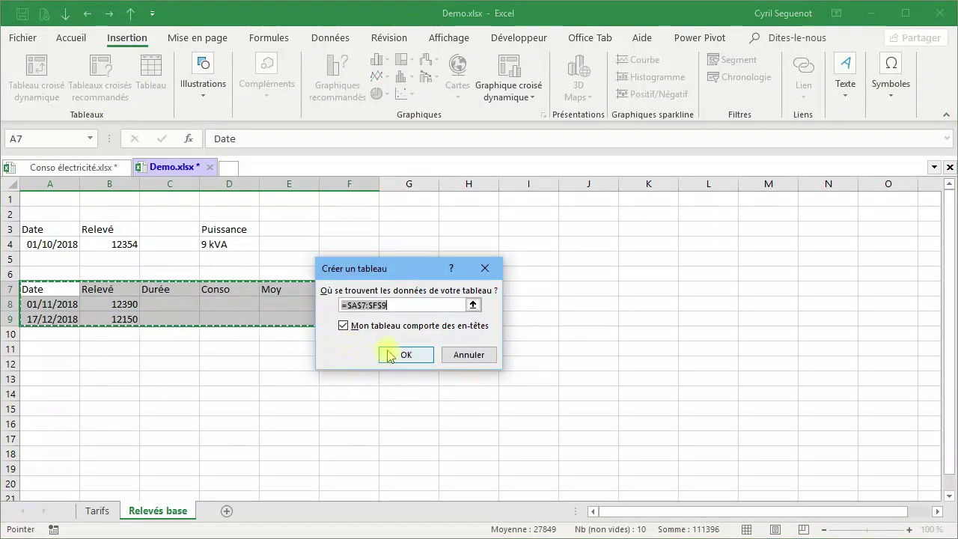
pyautogui.click(395, 353)
# Name the new readings table tabRelevésBase and select C9, the second cell under Durée.
pyautogui.doubleClick(43, 78)
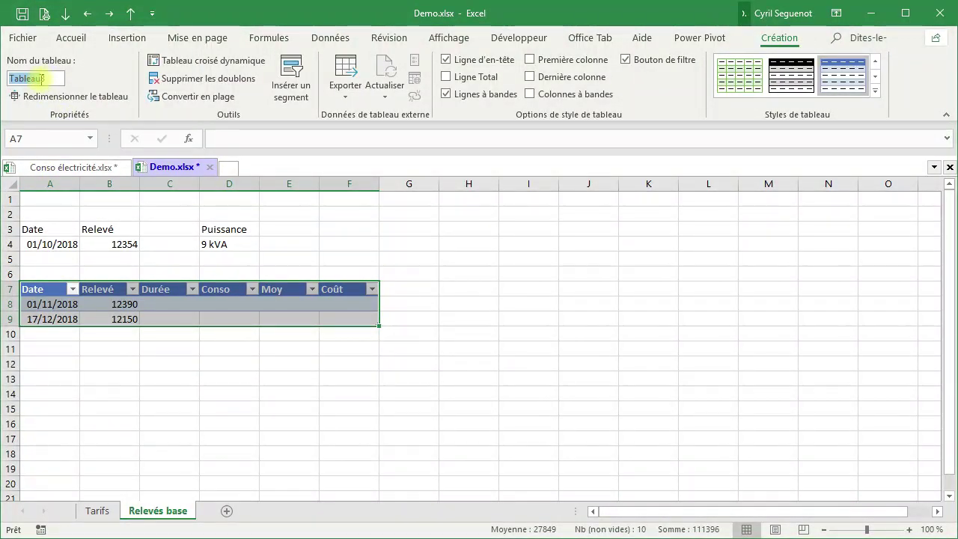
pyautogui.write('tab')
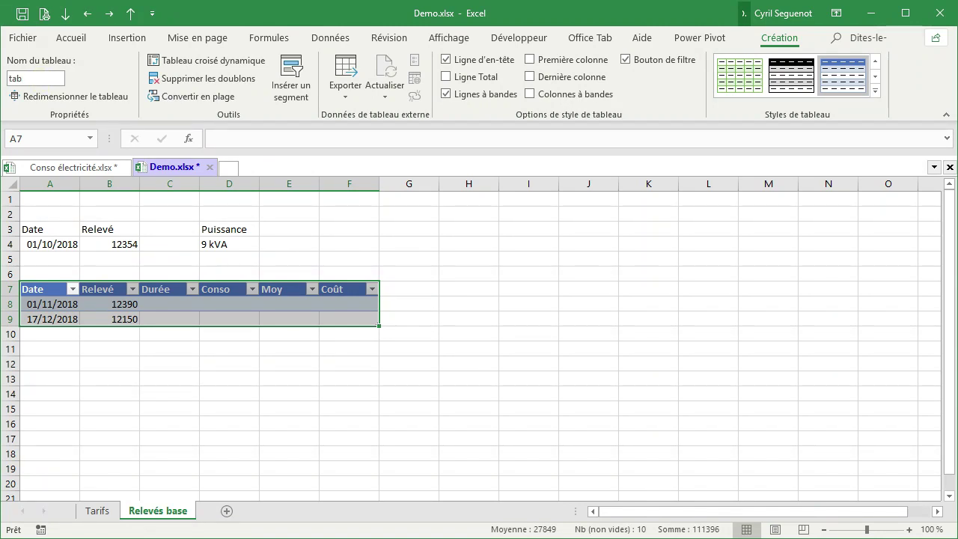
pyautogui.write('RelevésBase')
pyautogui.press('Return')
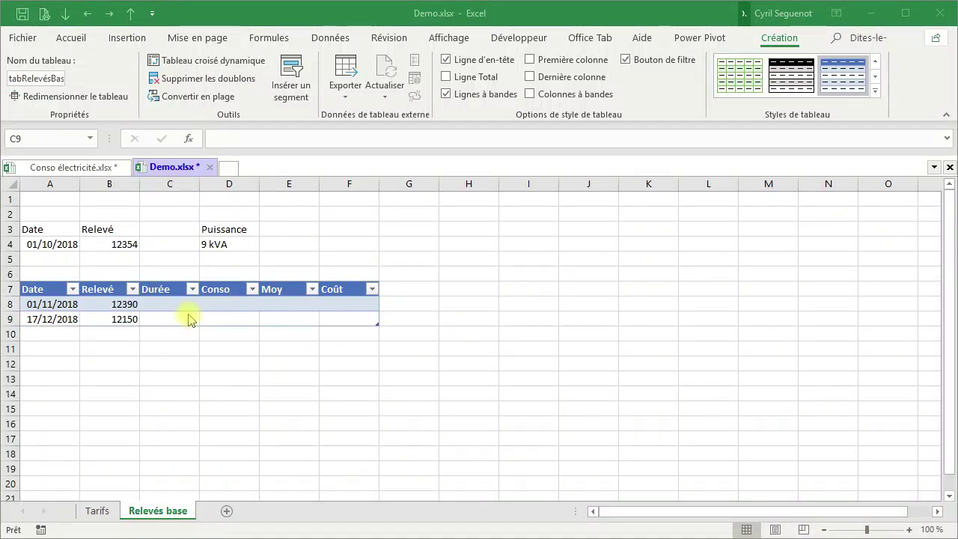
pyautogui.click(159, 317)
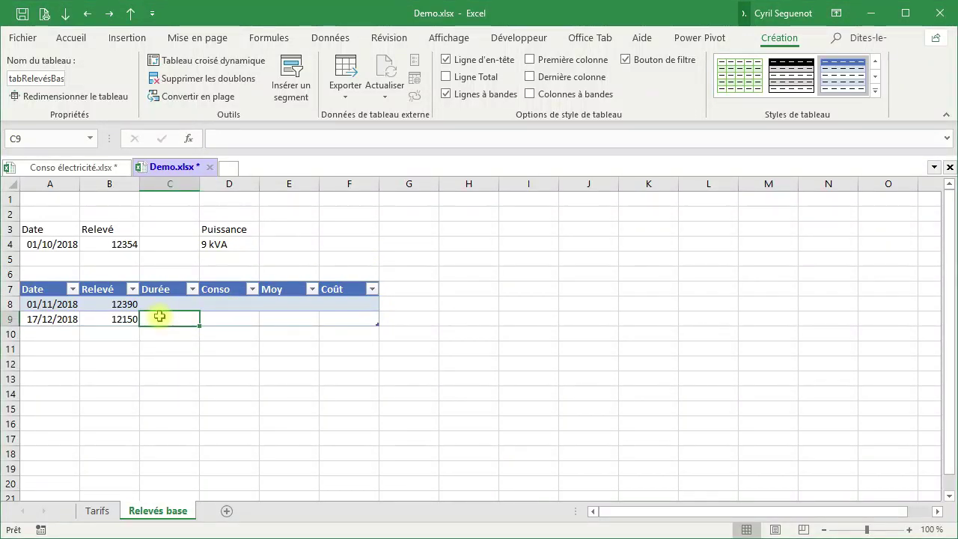
pyautogui.click(123, 319)
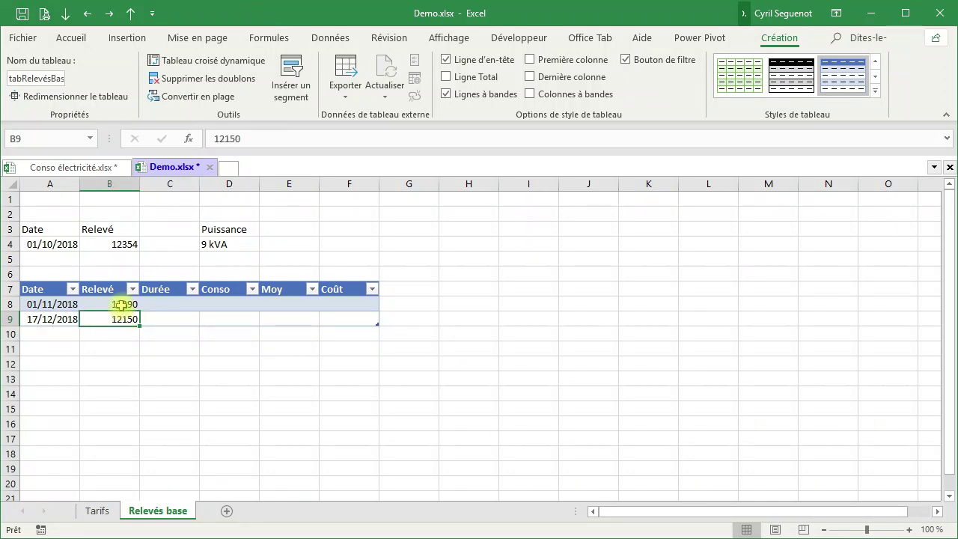
pyautogui.click(61, 318)
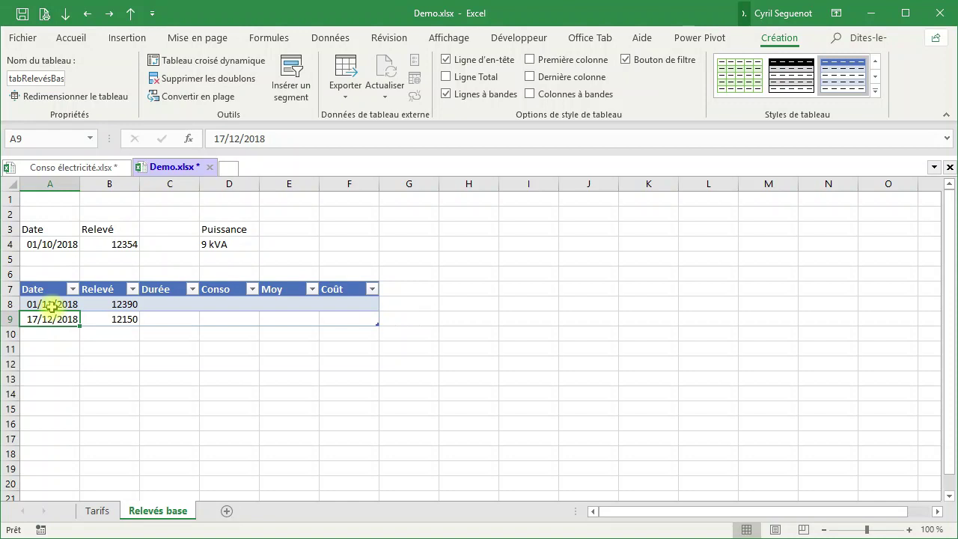
pyautogui.click(51, 305)
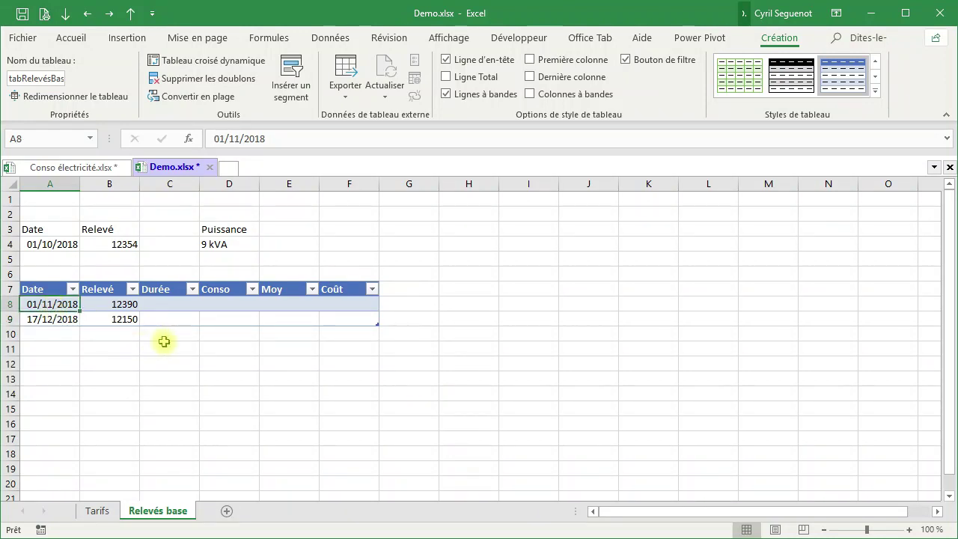
pyautogui.click(181, 318)
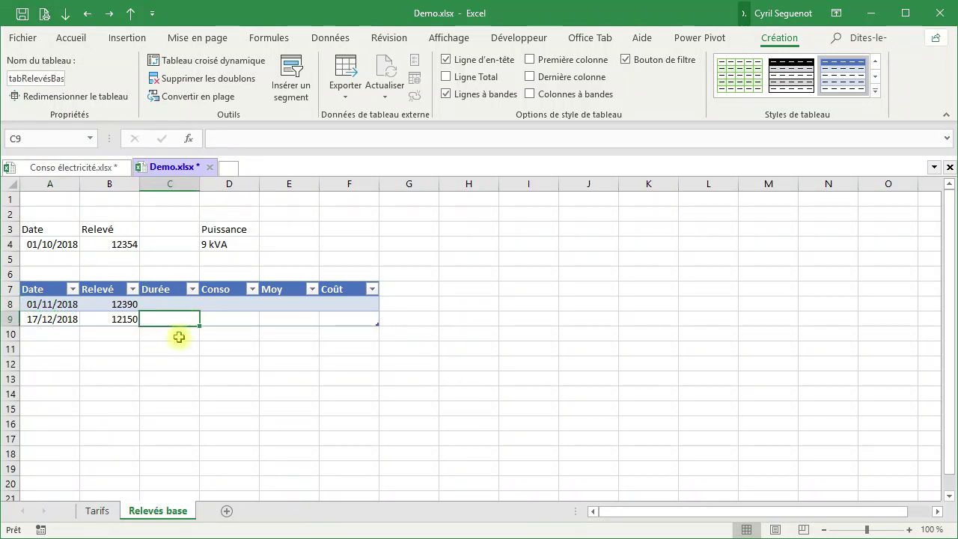
pyautogui.write('=dte')
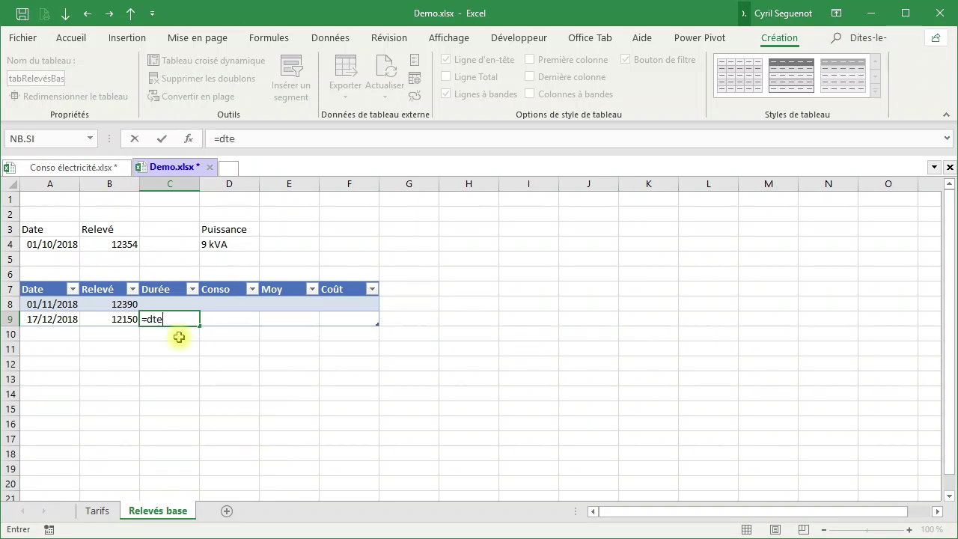
pyautogui.press('BackSpace')
pyautogui.press('BackSpace')
pyautogui.write('ate')
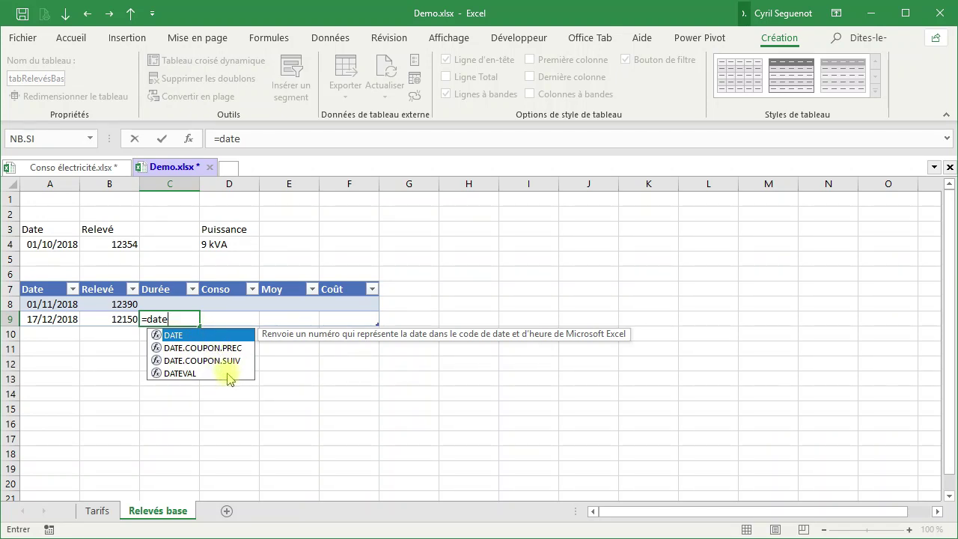
pyautogui.write('dif')
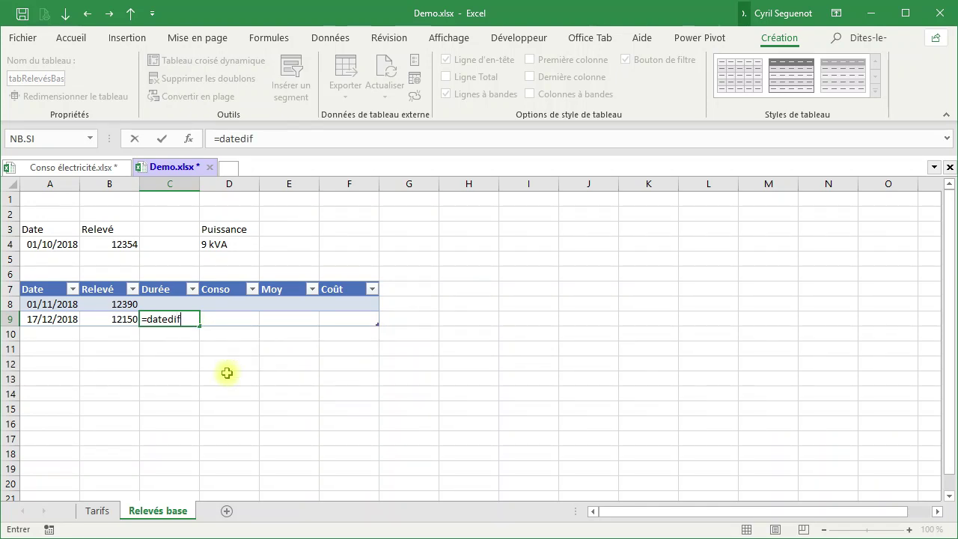
pyautogui.write('(')
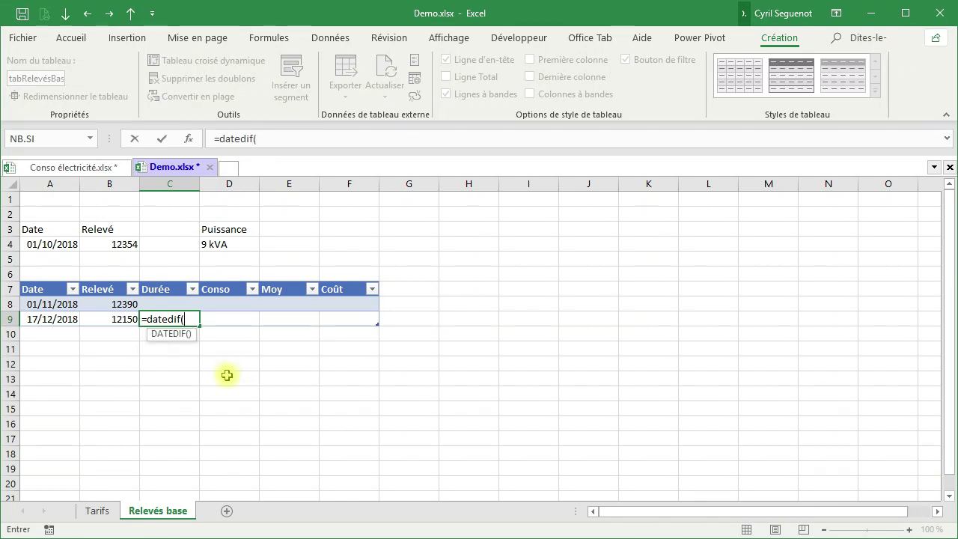
pyautogui.click(58, 304)
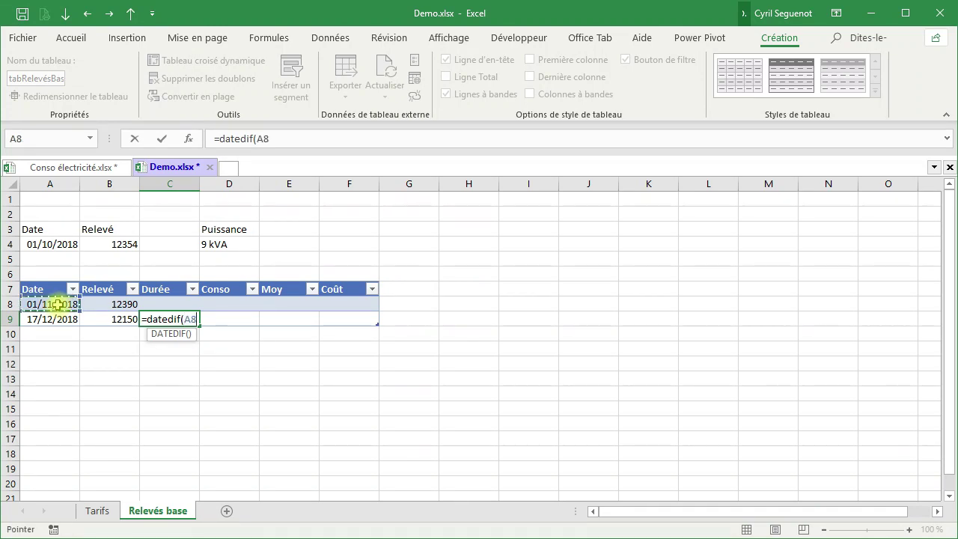
pyautogui.write(';')
pyautogui.click(60, 321)
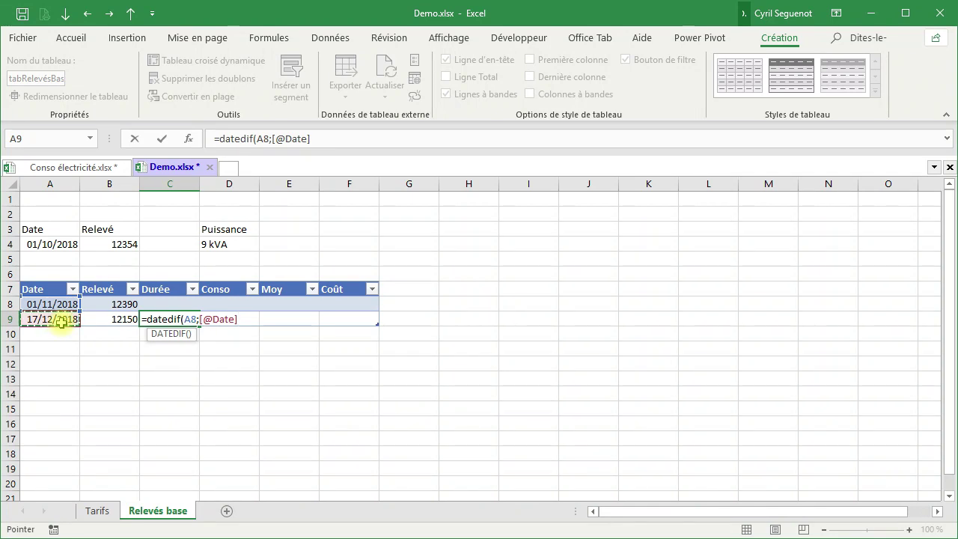
pyautogui.write(';"d')
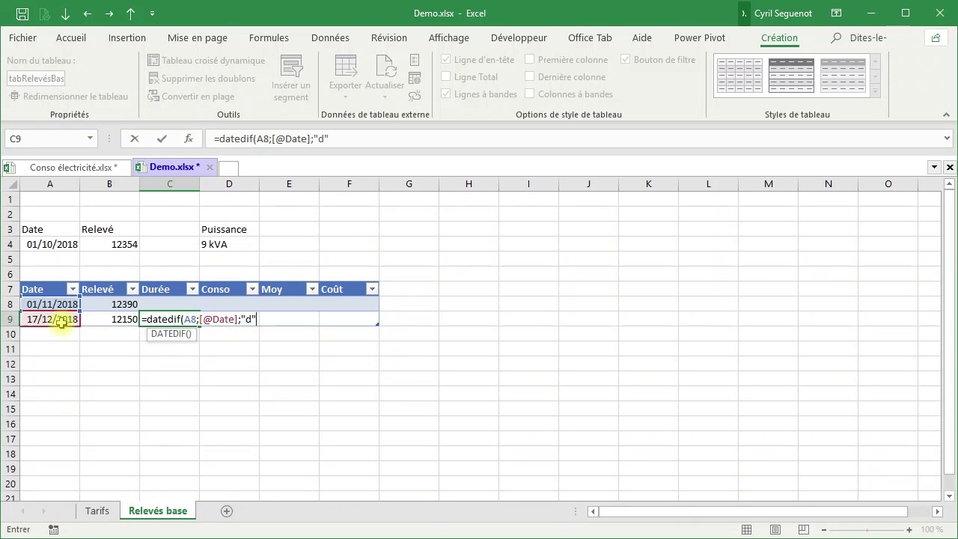
pyautogui.write(')')
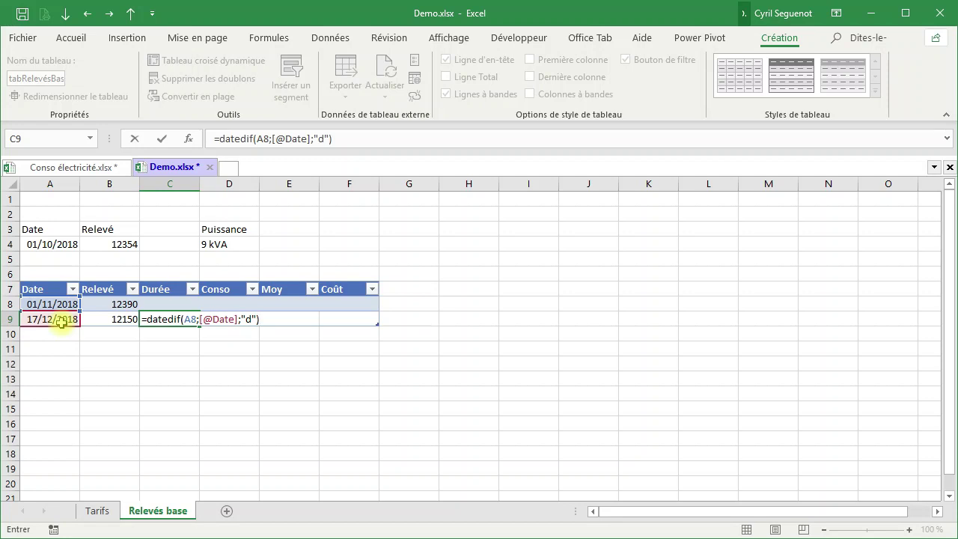
pyautogui.press('Return')
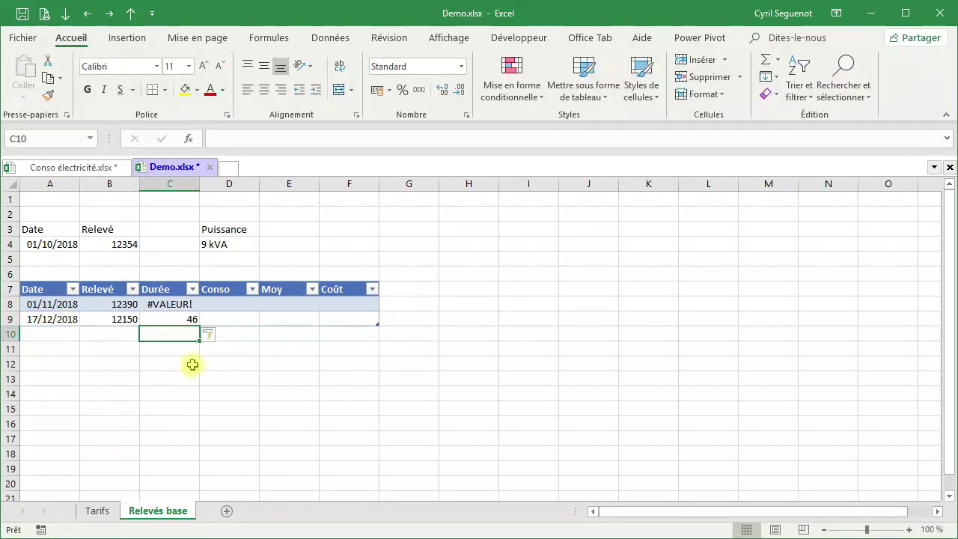
# Examine the DATEDIF formulas in C8 and C9, comparing C8's start reference with header A7 and the starting date in A4.
pyautogui.click(184, 322)
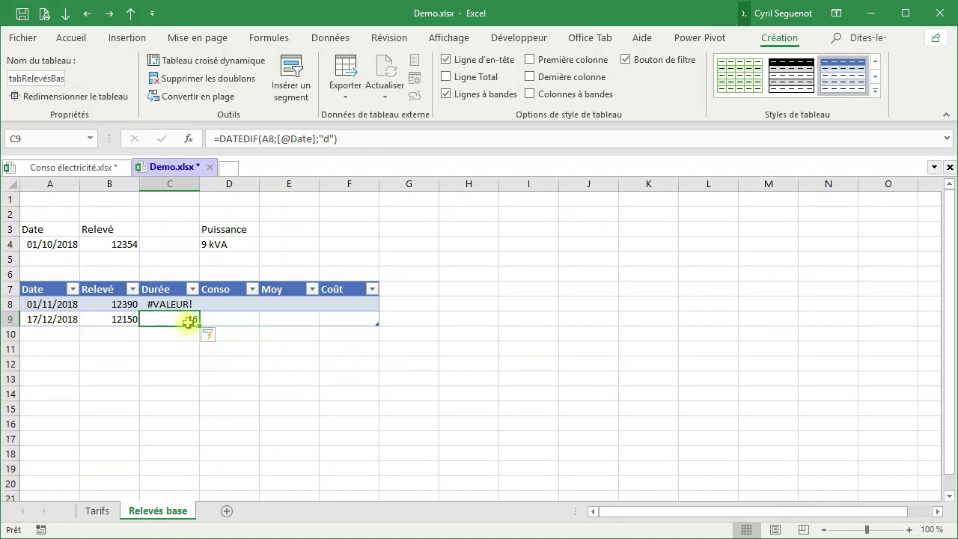
pyautogui.click(179, 303)
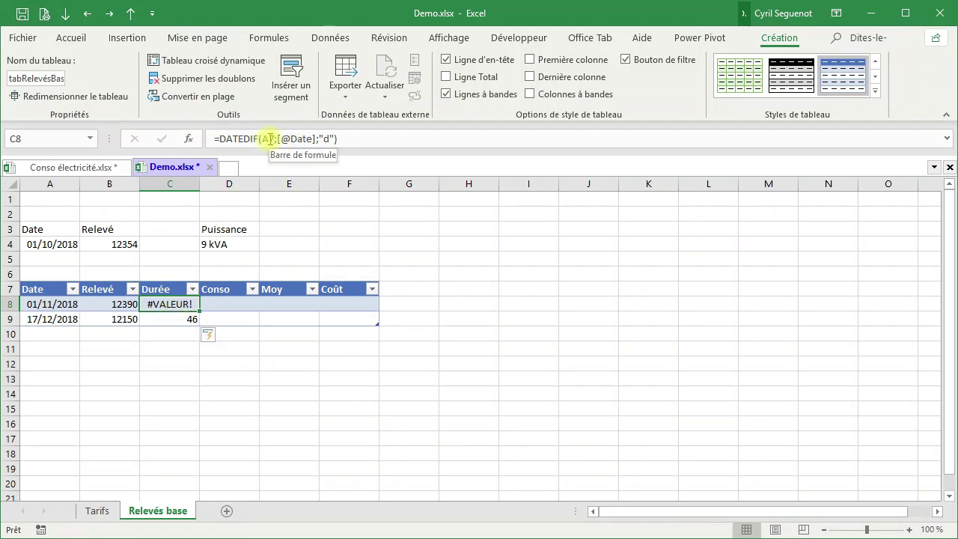
pyautogui.click(27, 288)
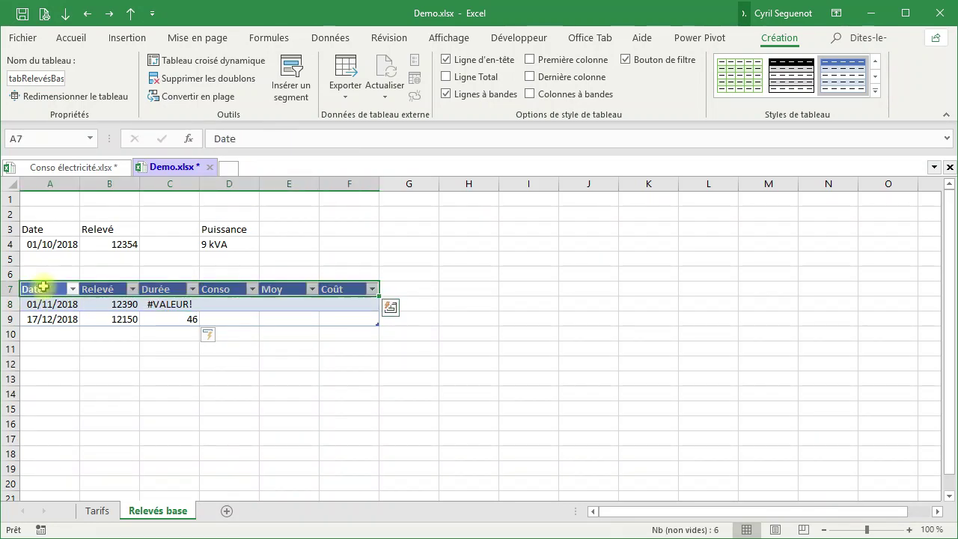
pyautogui.click(172, 304)
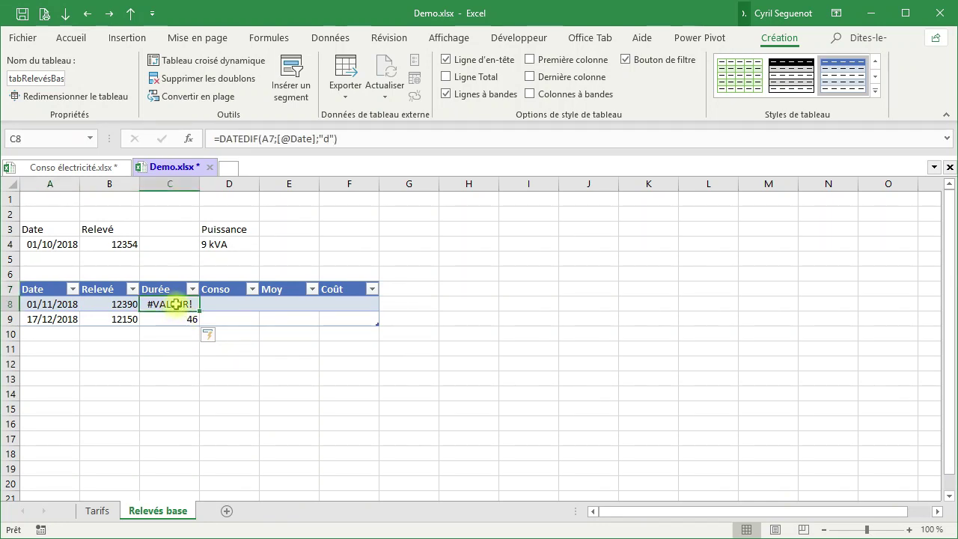
pyautogui.click(56, 244)
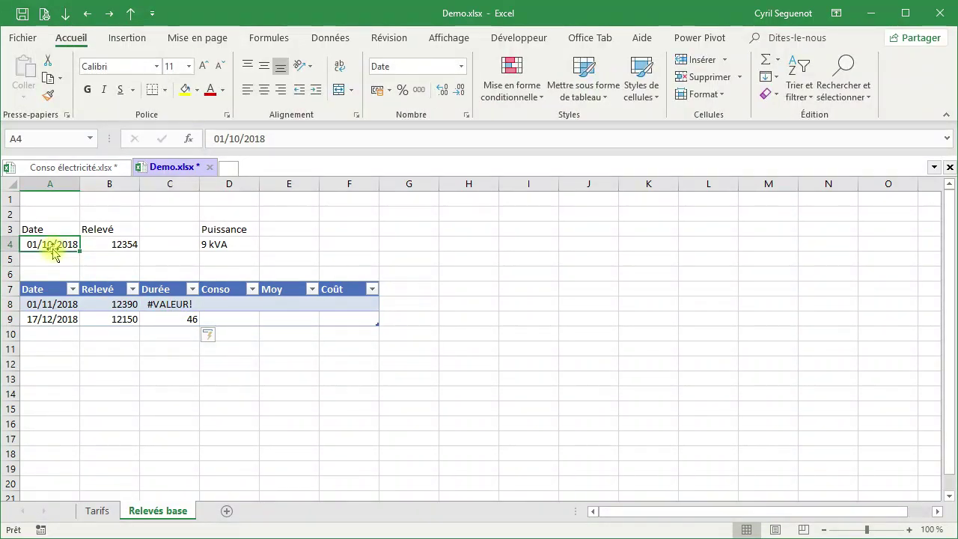
pyautogui.click(156, 303)
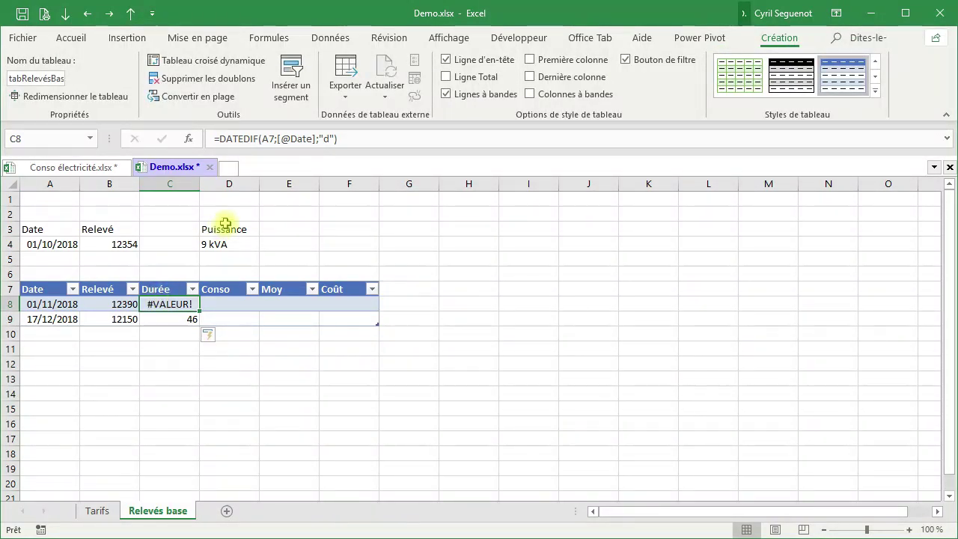
pyautogui.click(176, 319)
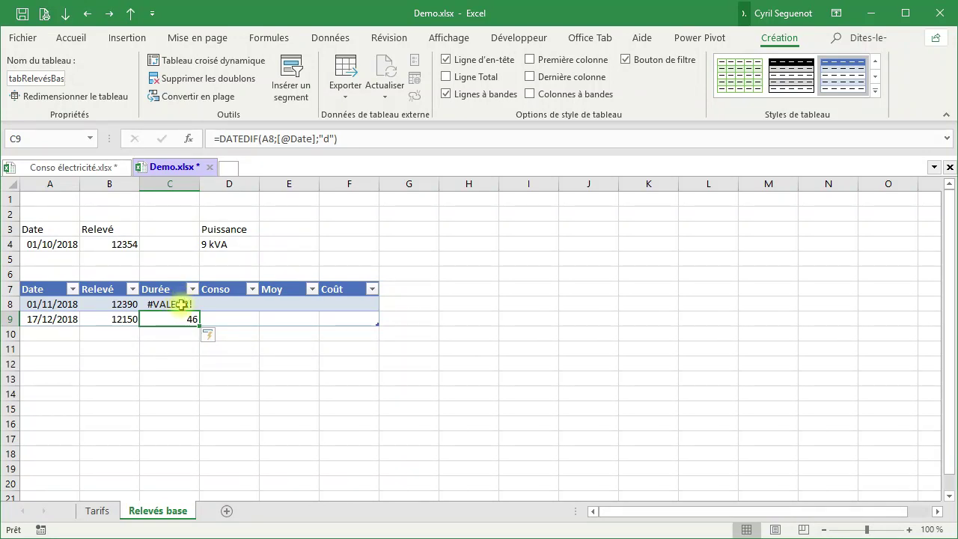
pyautogui.click(182, 304)
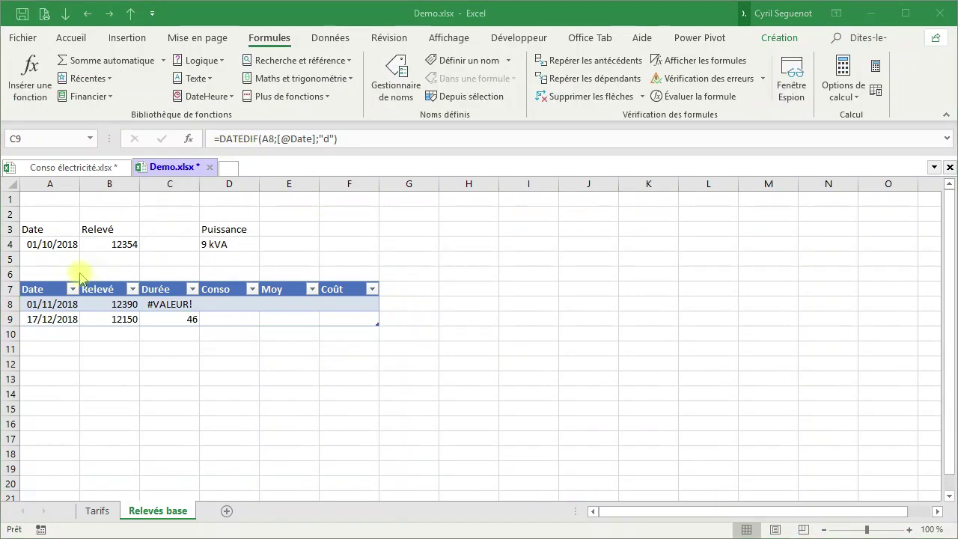
# Name cell A4, which holds the starting date, DateInit.
pyautogui.click(51, 244)
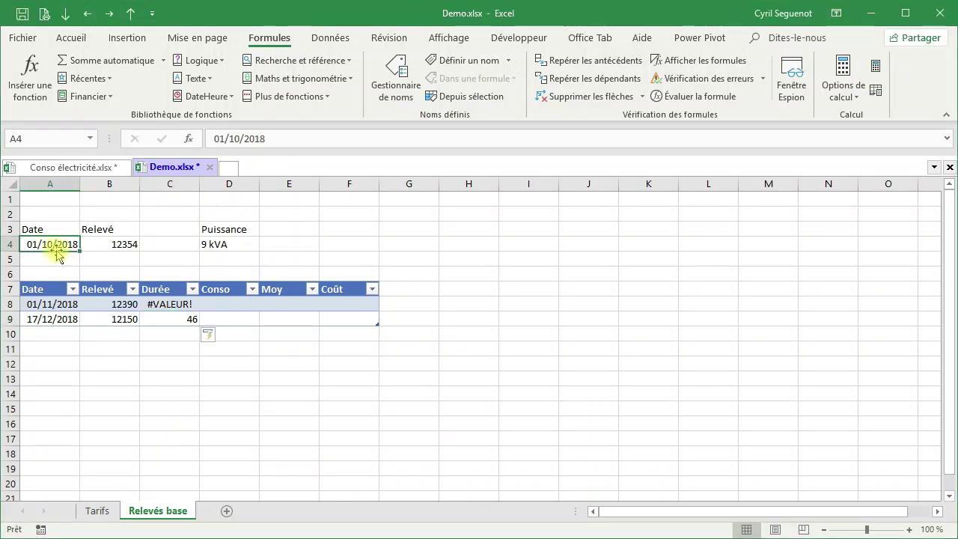
pyautogui.click(45, 138)
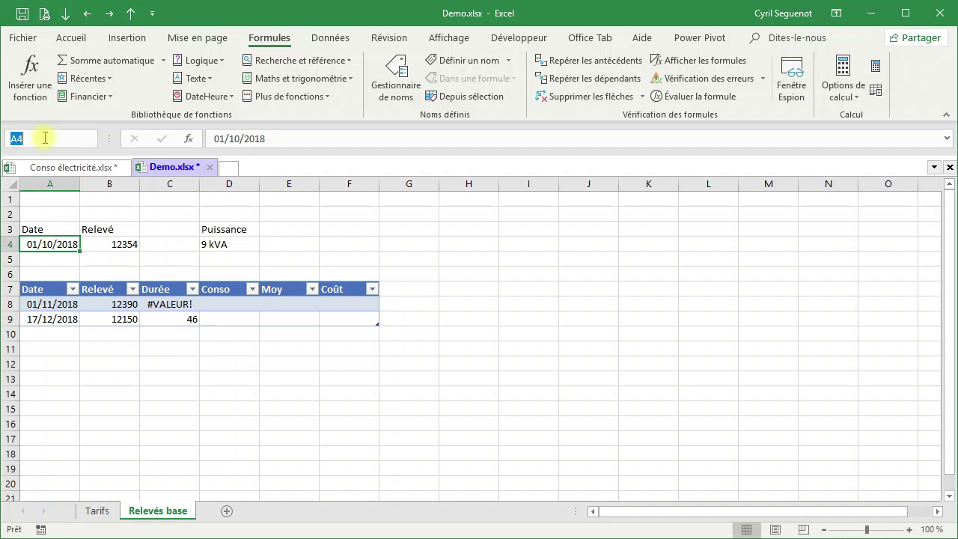
pyautogui.write('DateIni')
pyautogui.press('Return')
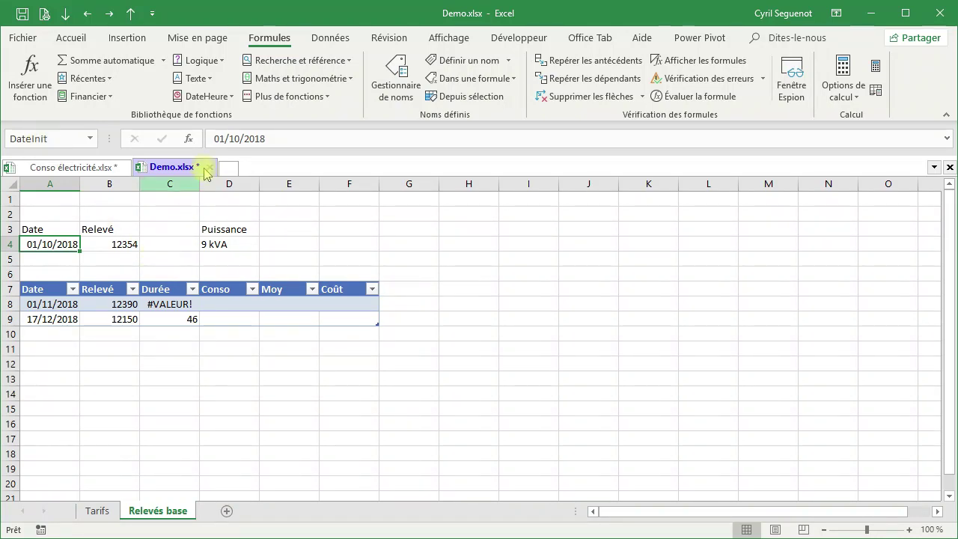
# Wrap the DATEDIF formula in C9 in SIERREUR and open a second DATEDIF as its value-if-error argument.
pyautogui.click(172, 314)
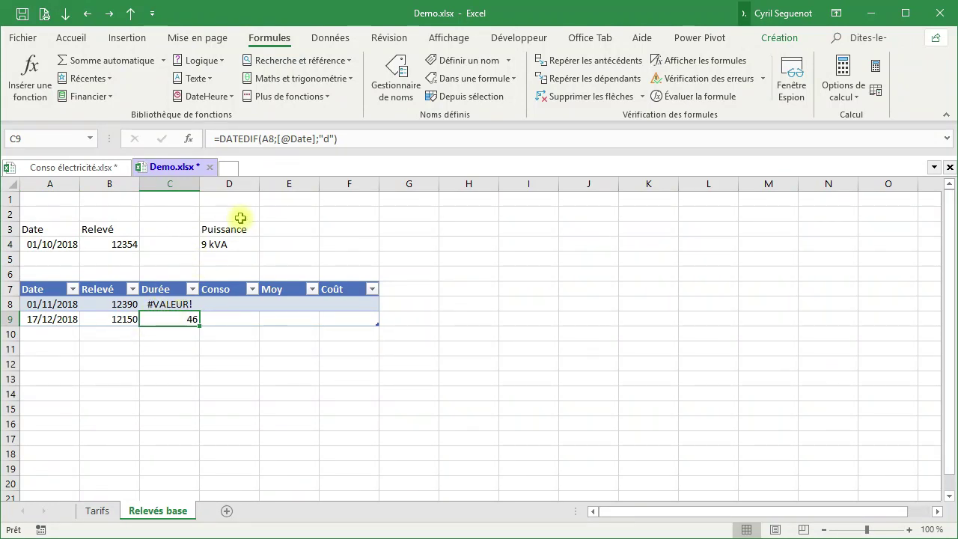
pyautogui.click(222, 140)
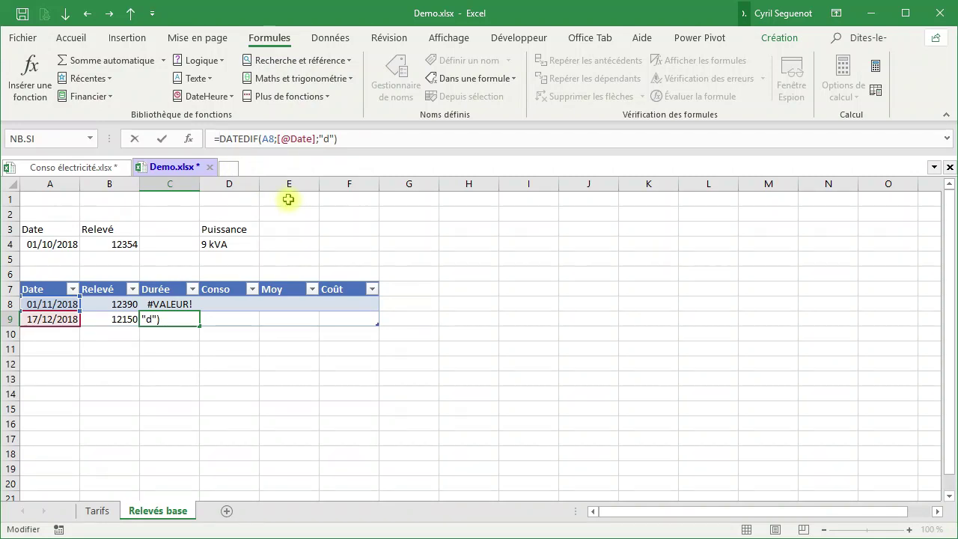
pyautogui.press('Home')
pyautogui.press('Right')
pyautogui.write('sie')
pyautogui.press('Tab')
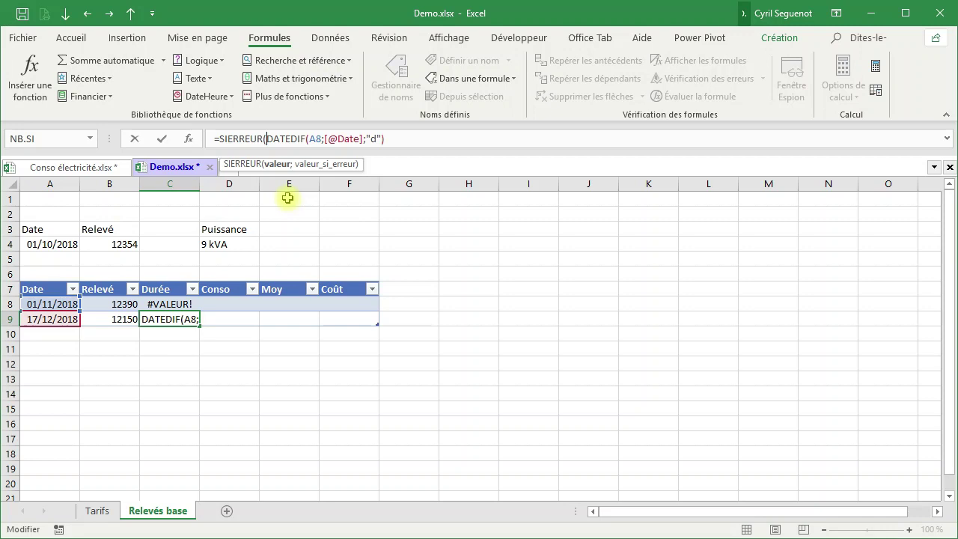
pyautogui.press('End')
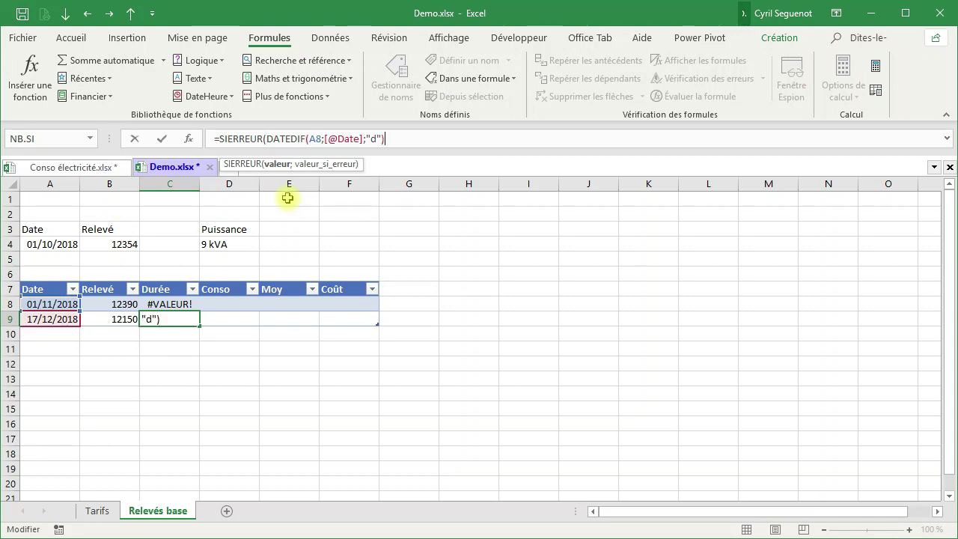
pyautogui.write(';')
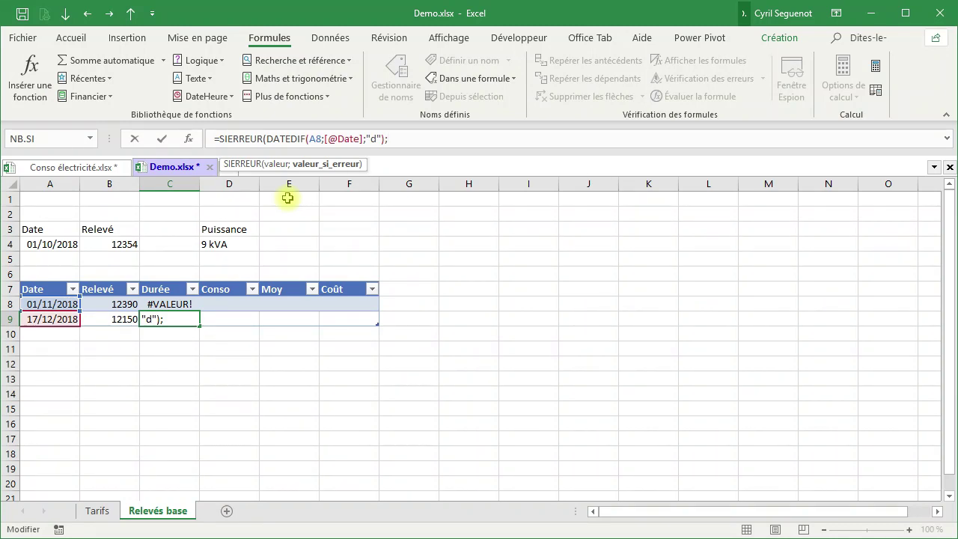
pyautogui.write('date')
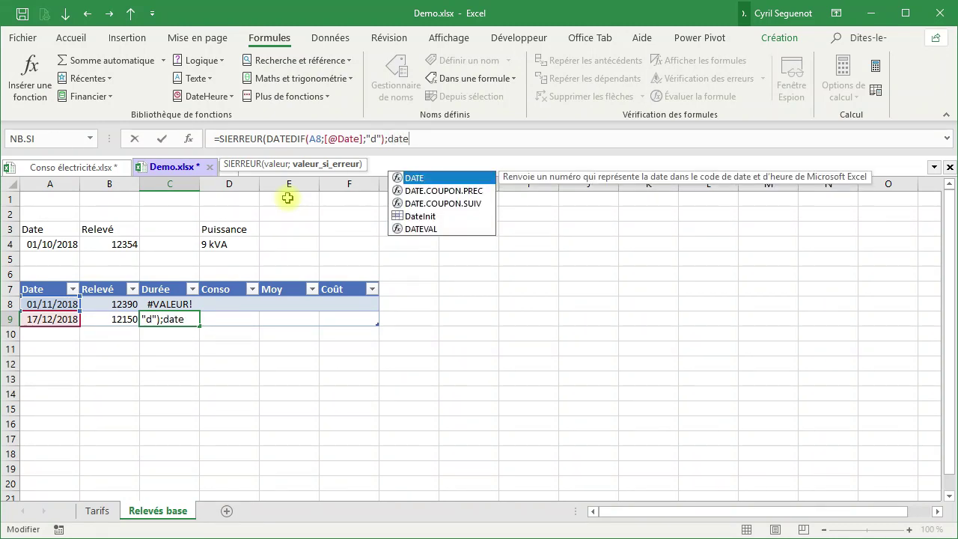
pyautogui.write('dif(')
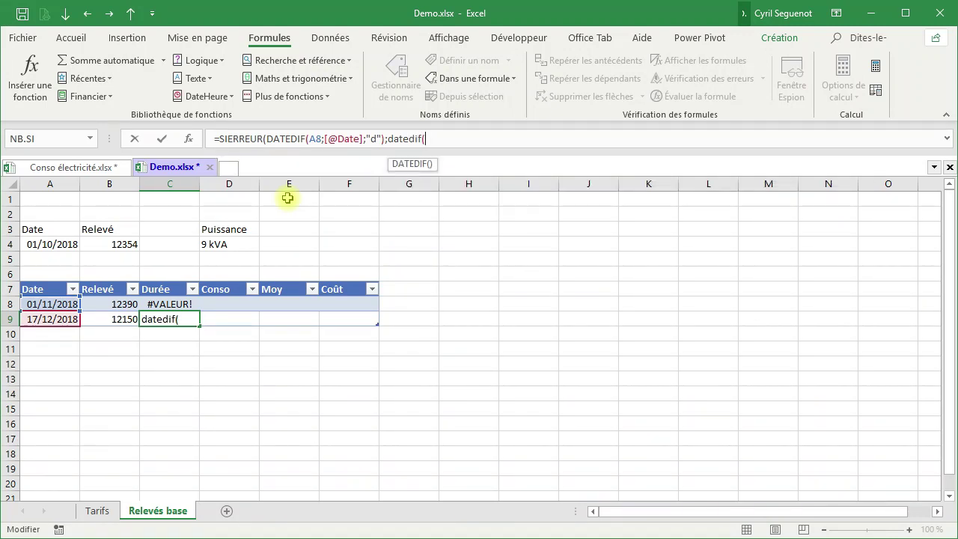
pyautogui.click(51, 319)
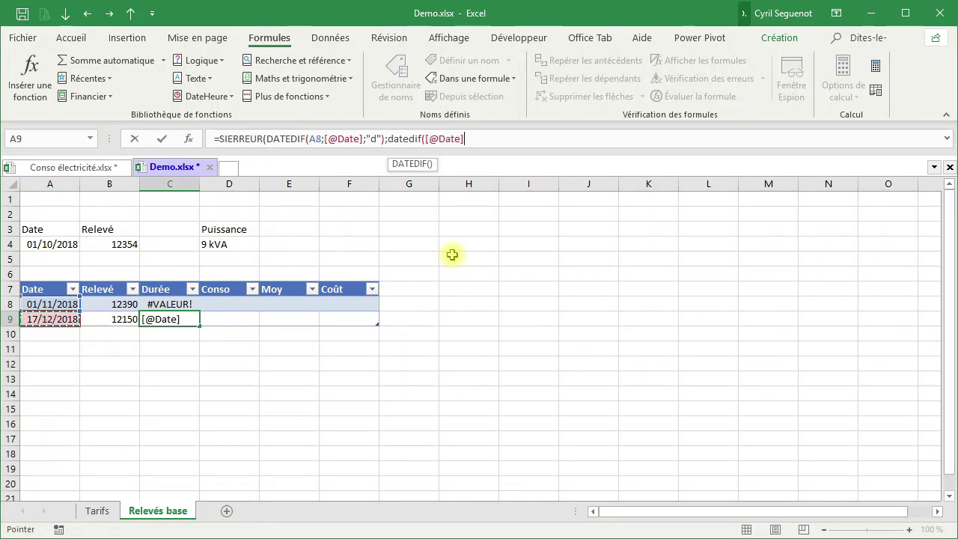
pyautogui.press('BackSpace')
pyautogui.press('BackSpace')
pyautogui.press('BackSpace')
pyautogui.press('BackSpace')
pyautogui.press('BackSpace')
pyautogui.press('BackSpace')
pyautogui.press('BackSpace')
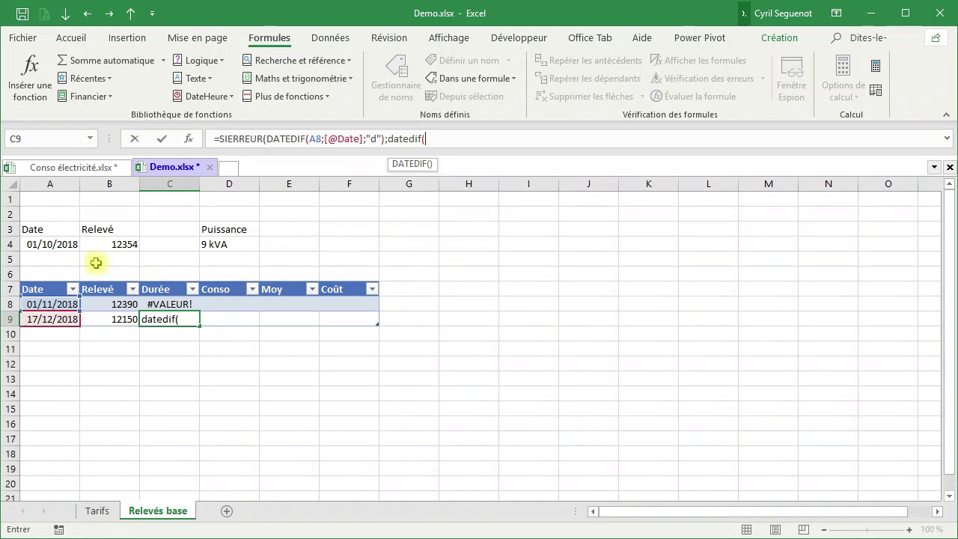
pyautogui.click(47, 244)
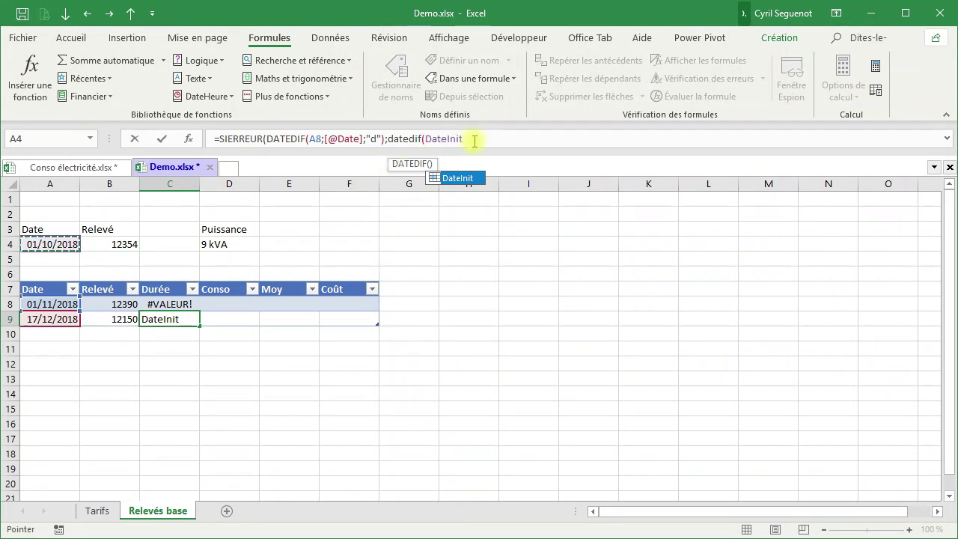
pyautogui.write(';')
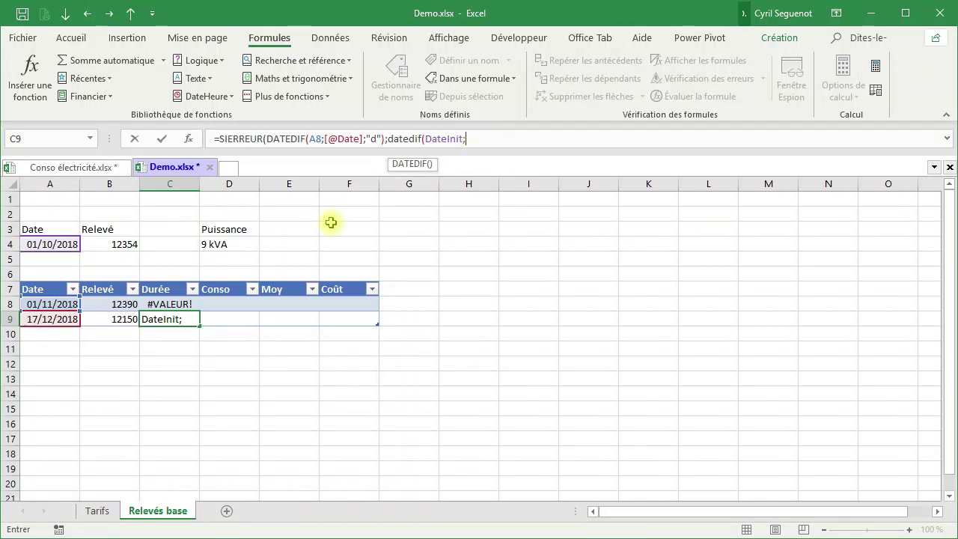
pyautogui.click(69, 320)
pyautogui.write('; "d"')
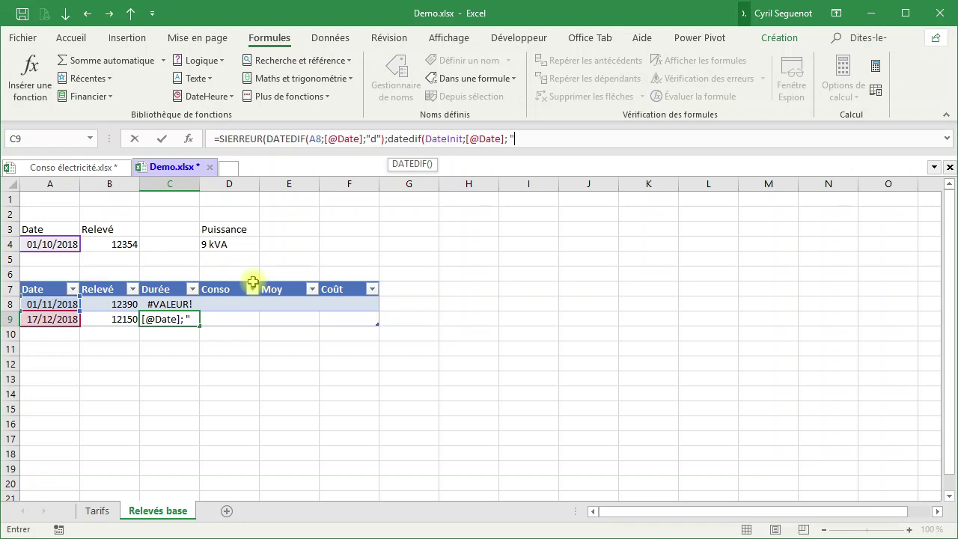
pyautogui.write(')')
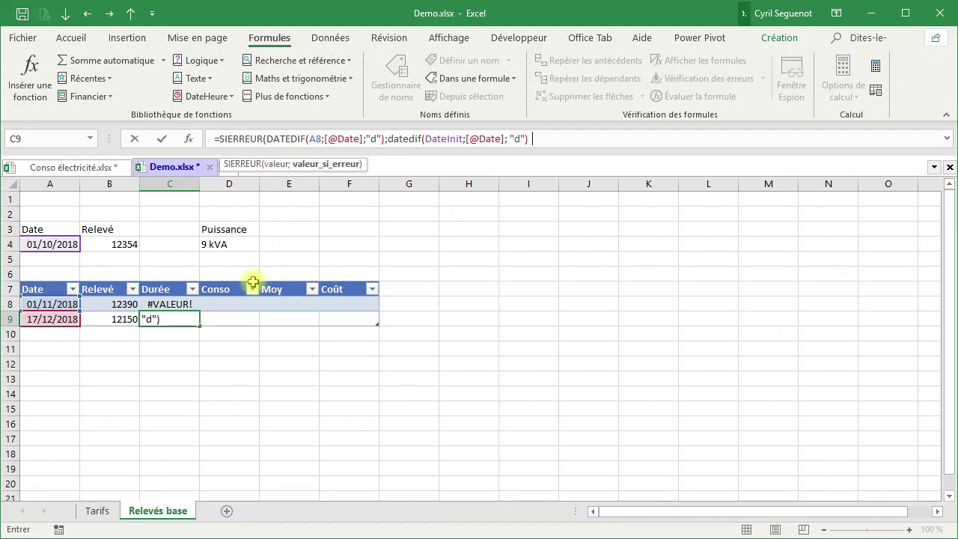
pyautogui.write(')')
pyautogui.press('Return')
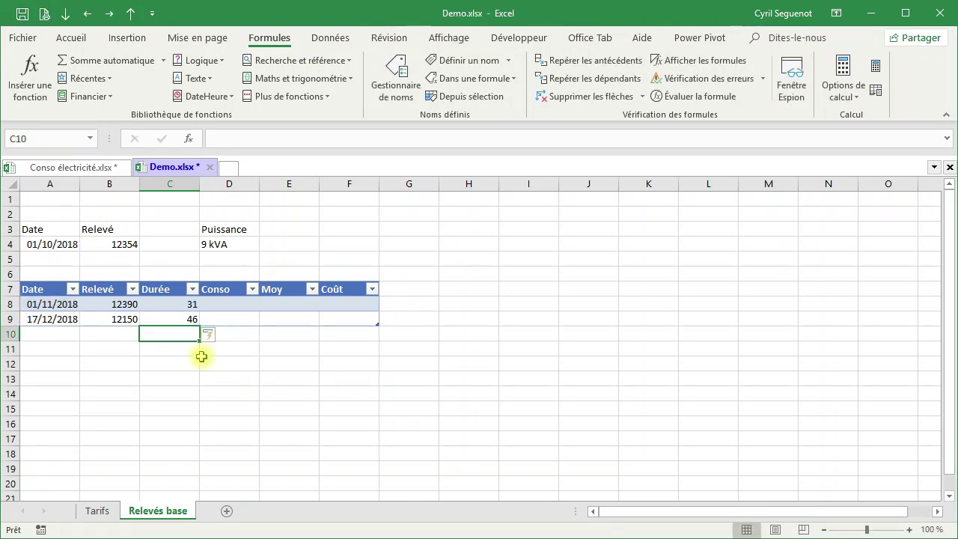
# Examine the Durée formulas in C8 and C9 against the starting date in A4 and the reading date in A8.
pyautogui.click(188, 306)
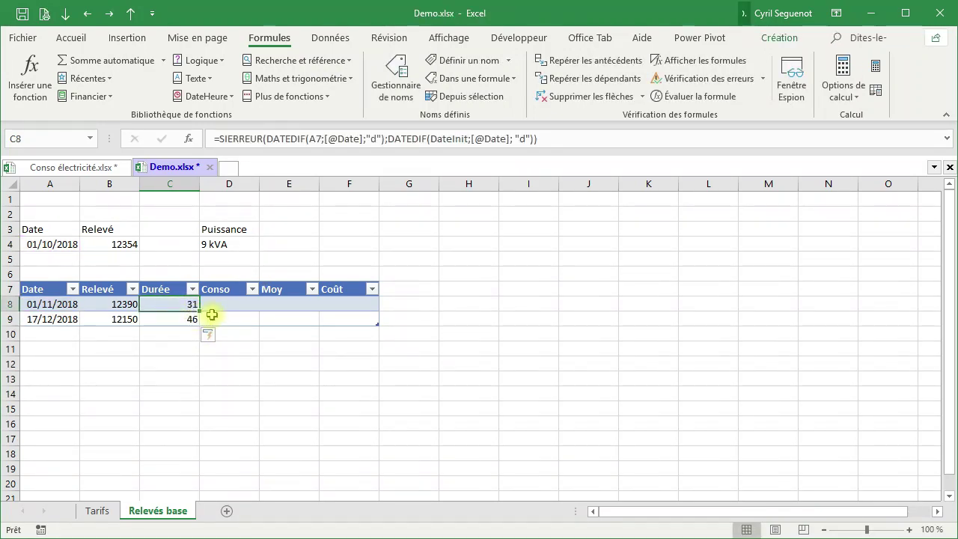
pyautogui.click(176, 319)
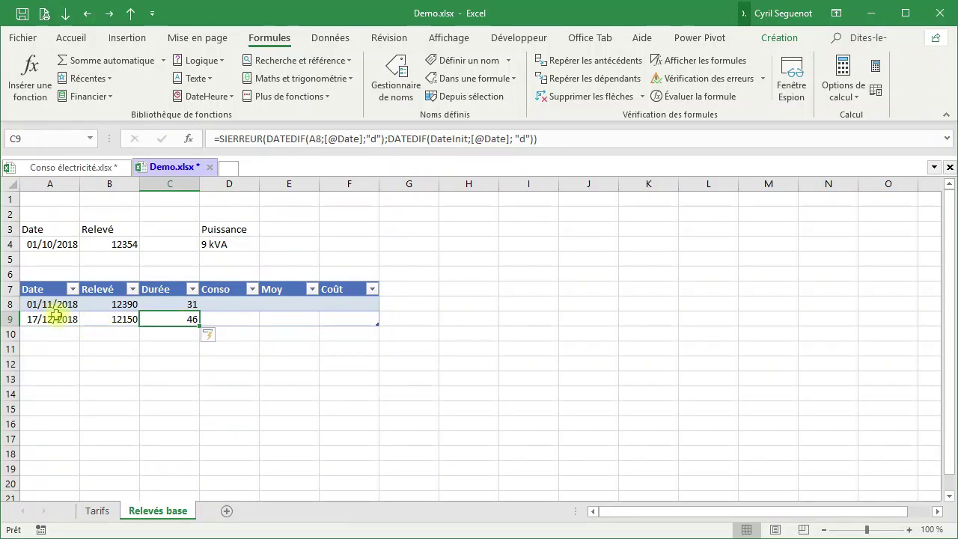
pyautogui.click(161, 303)
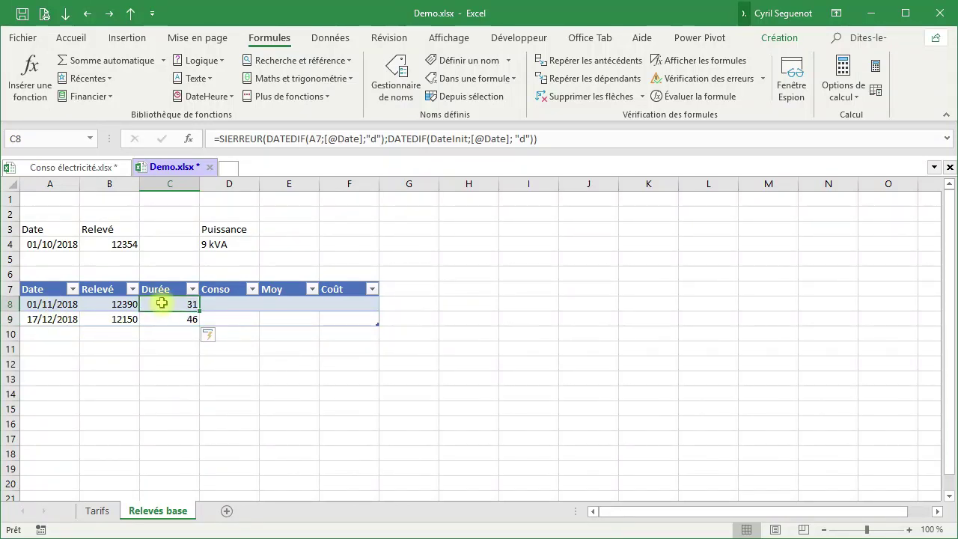
pyautogui.click(47, 243)
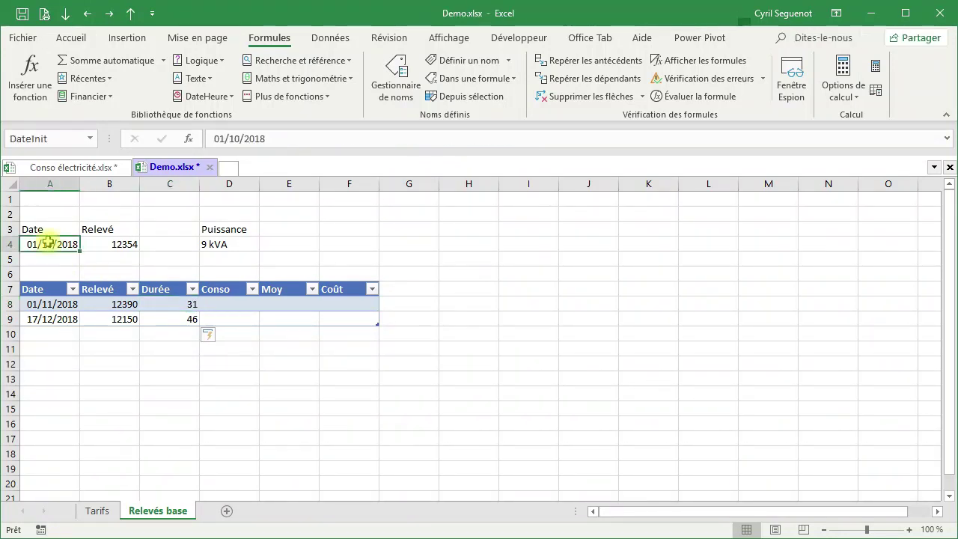
pyautogui.click(54, 304)
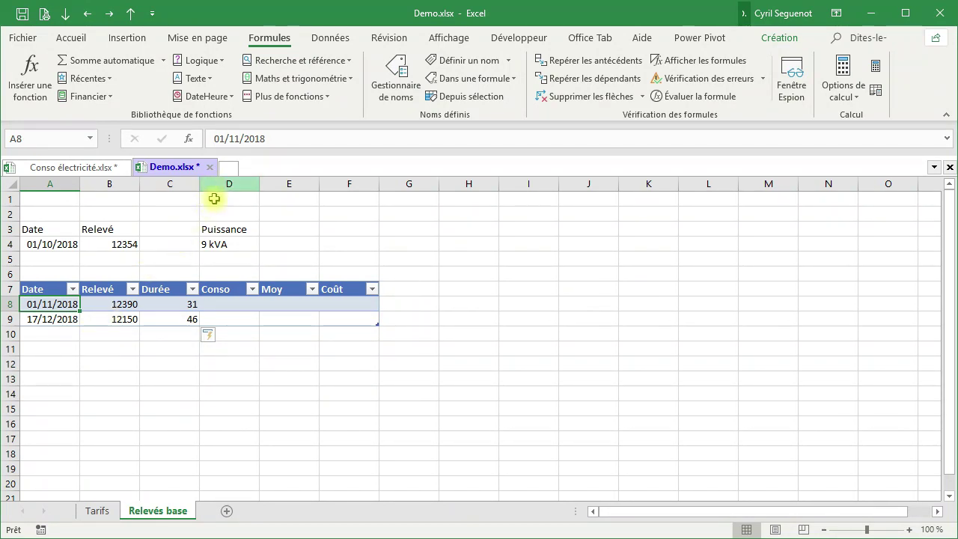
pyautogui.click(188, 302)
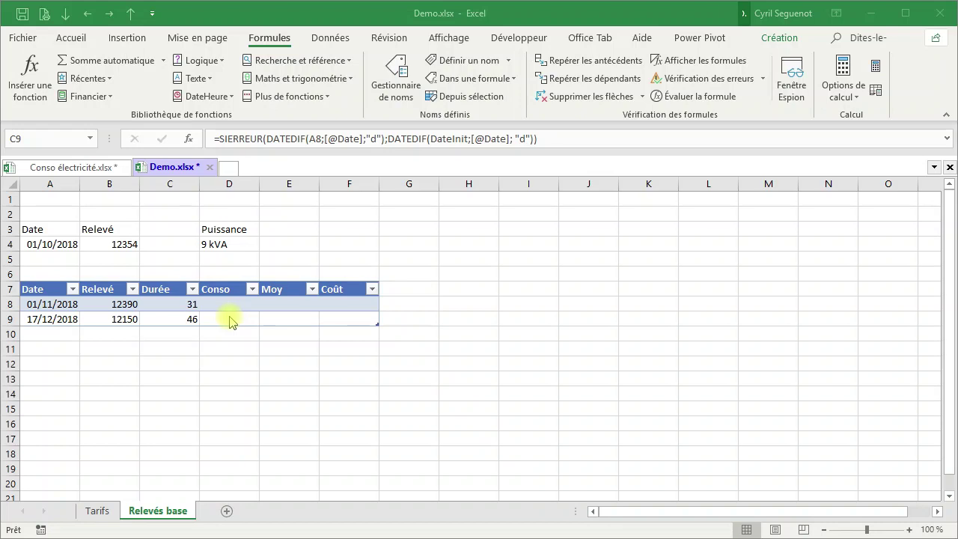
# Name cell B4, which holds the starting meter reading, RelevéInit.
pyautogui.click(221, 317)
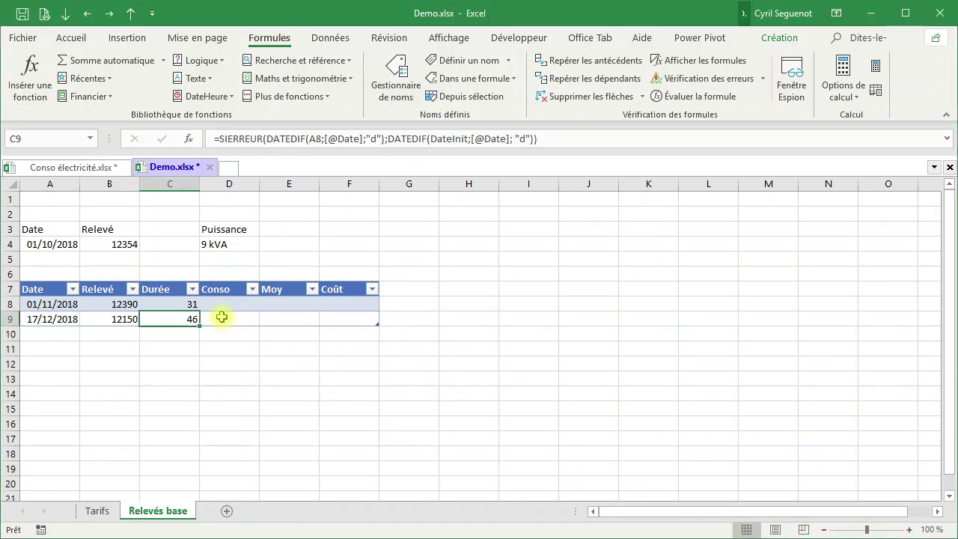
pyautogui.click(120, 241)
pyautogui.click(30, 139)
pyautogui.write('RelevéInit')
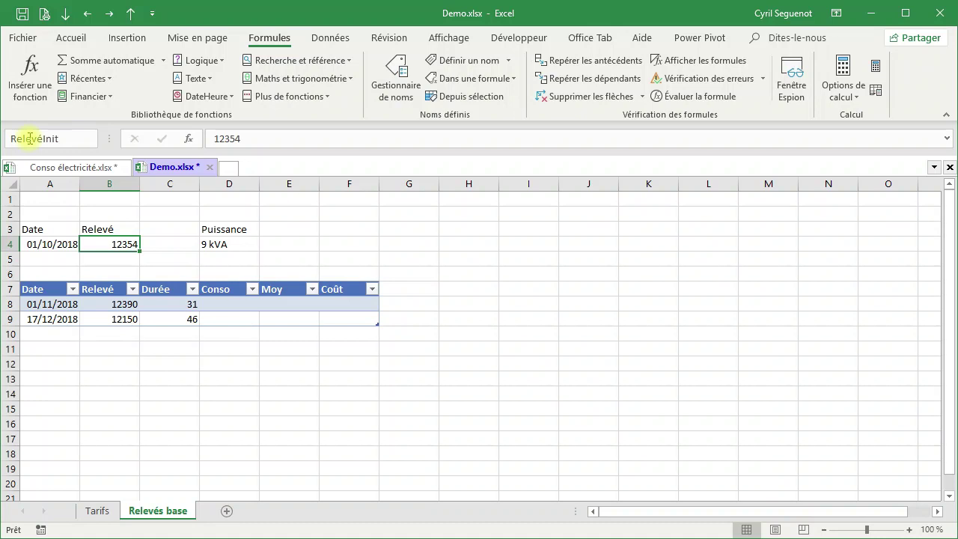
pyautogui.press('Return')
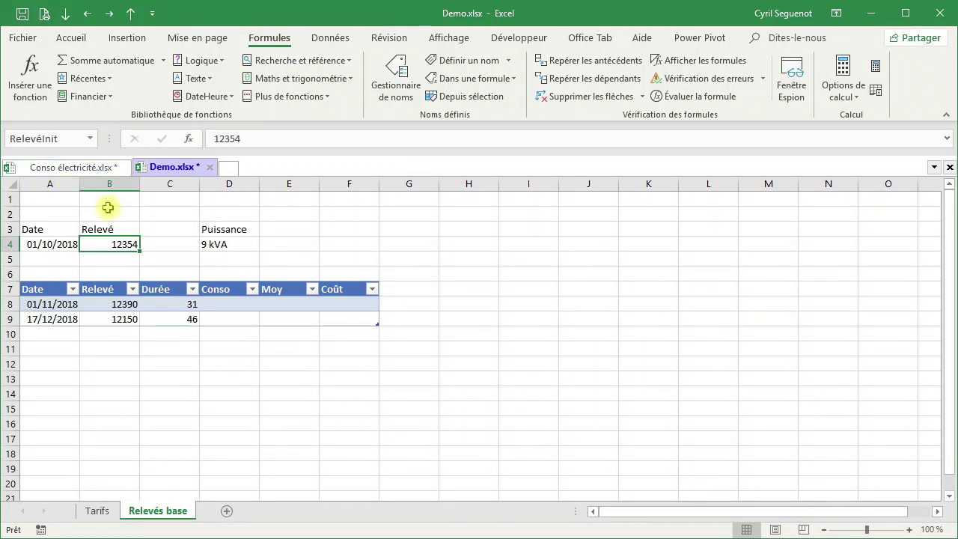
pyautogui.click(233, 318)
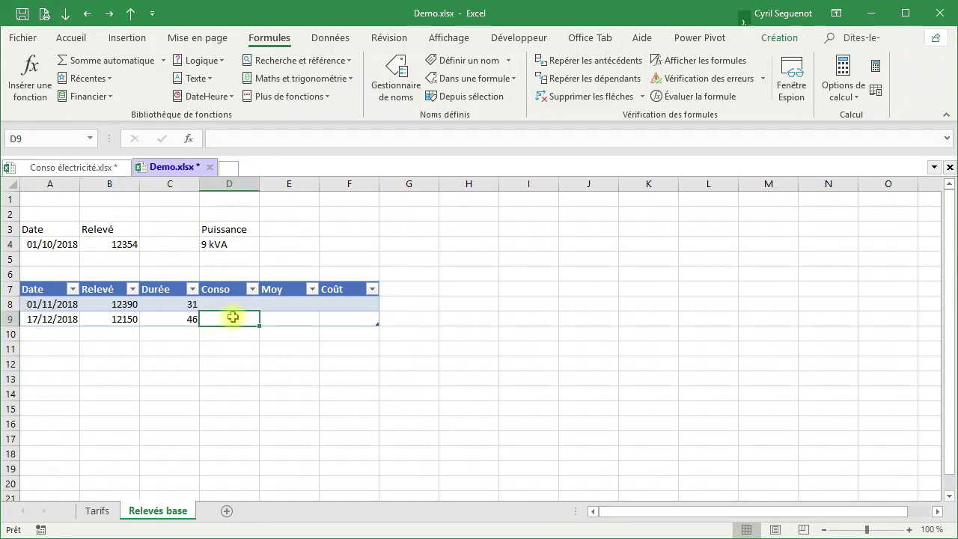
pyautogui.click(226, 137)
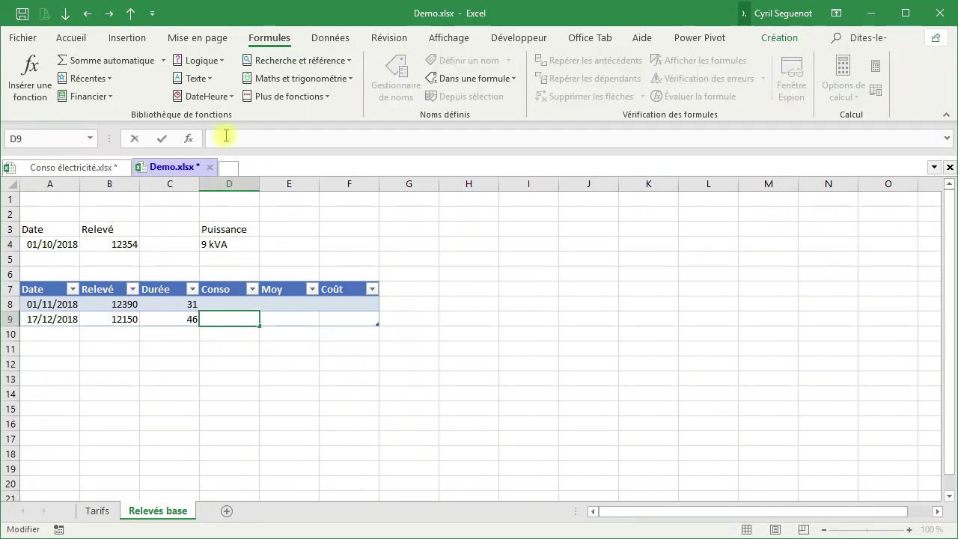
pyautogui.write('=sie')
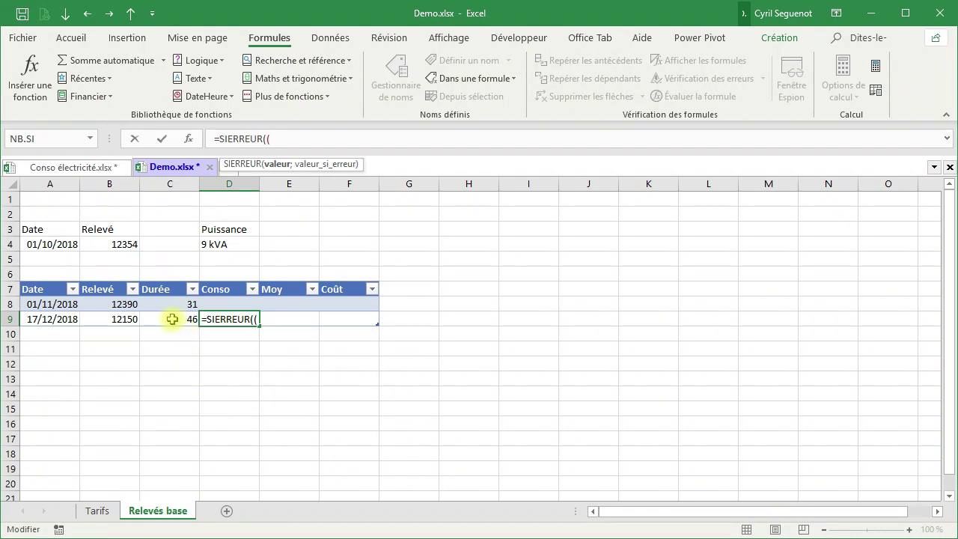
pyautogui.click(126, 319)
pyautogui.write('-')
pyautogui.click(111, 304)
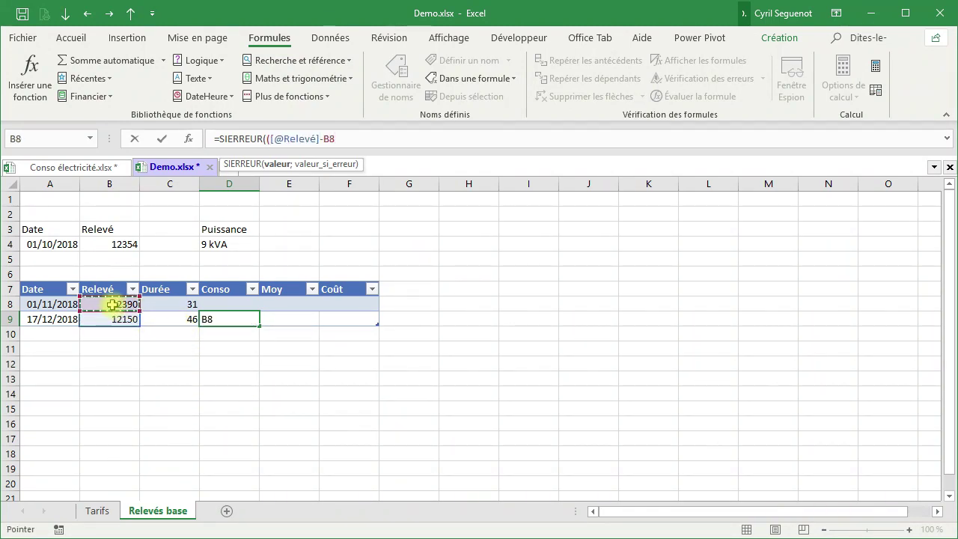
pyautogui.write(');')
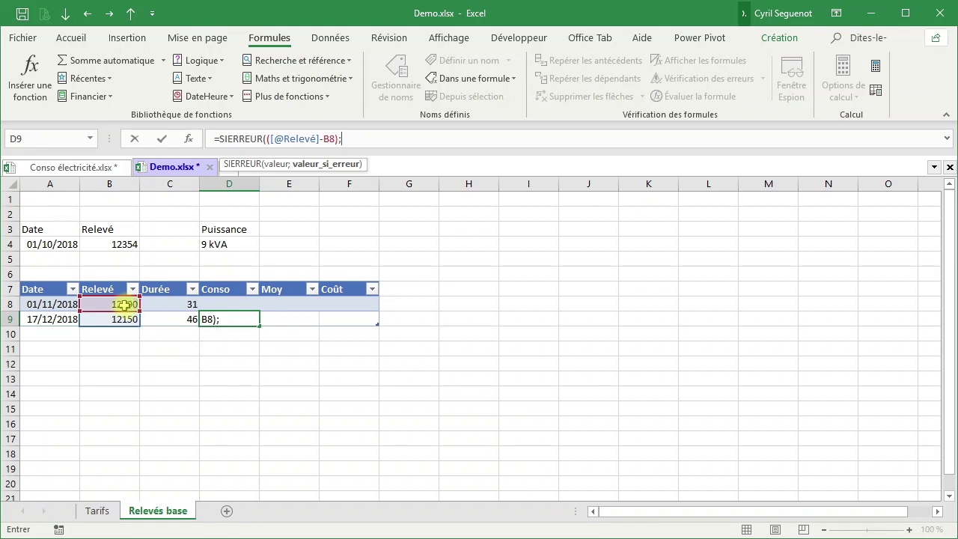
pyautogui.click(122, 319)
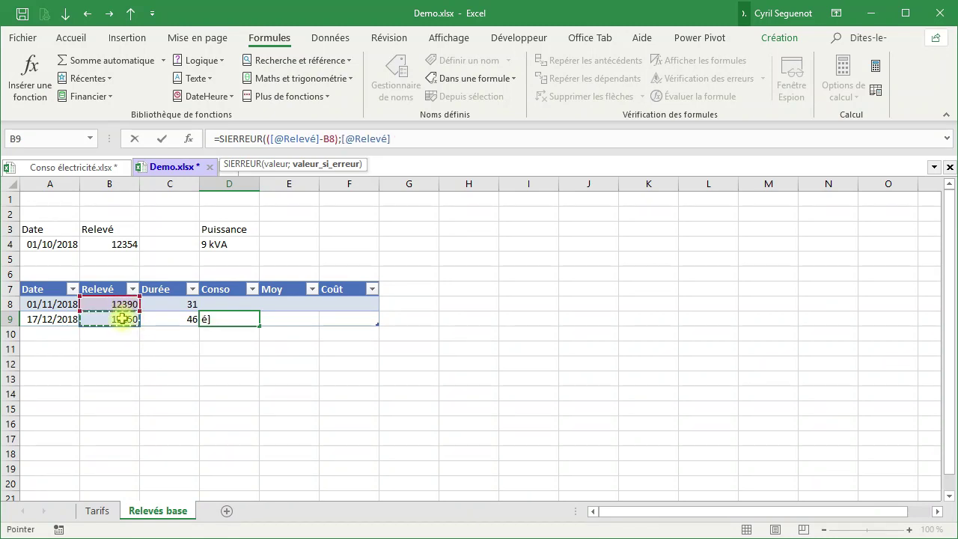
pyautogui.write('-')
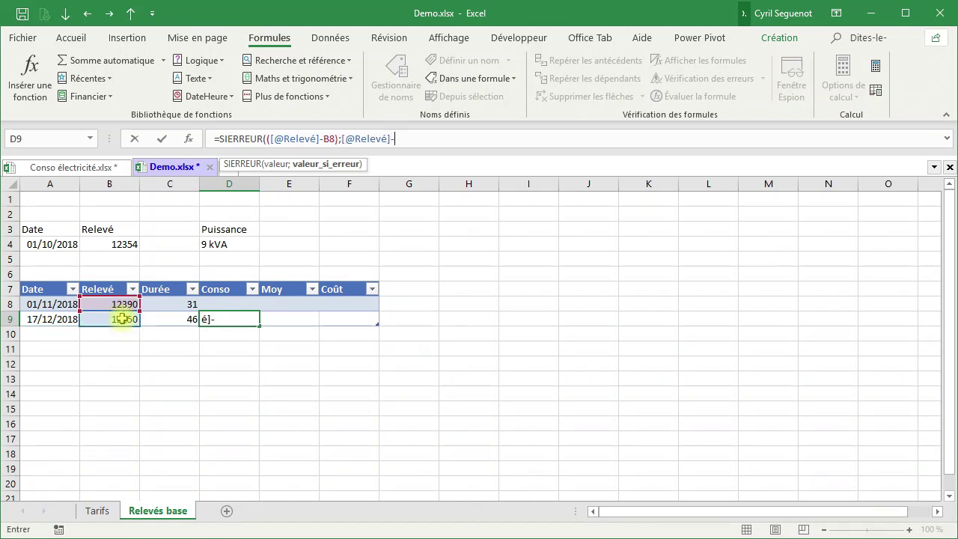
pyautogui.click(123, 244)
pyautogui.write('))')
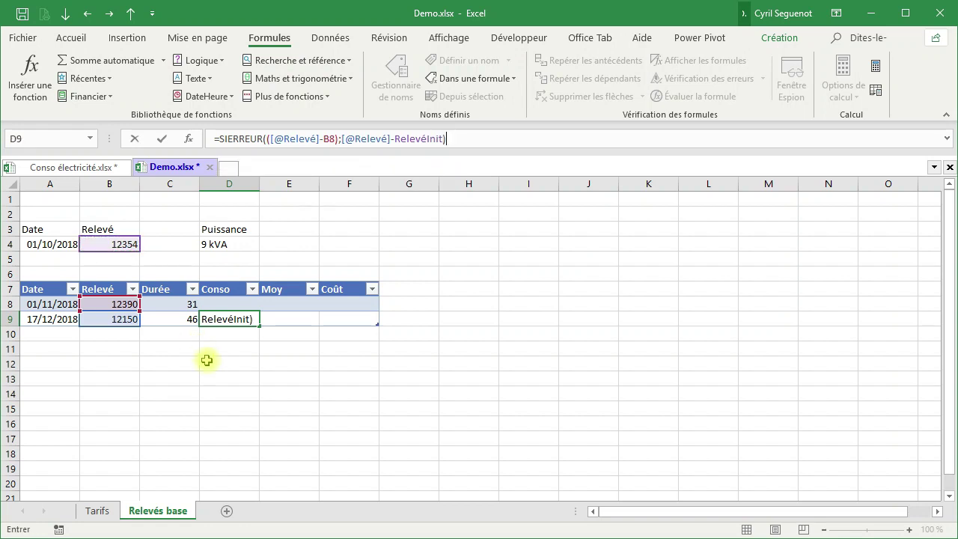
pyautogui.press('Return')
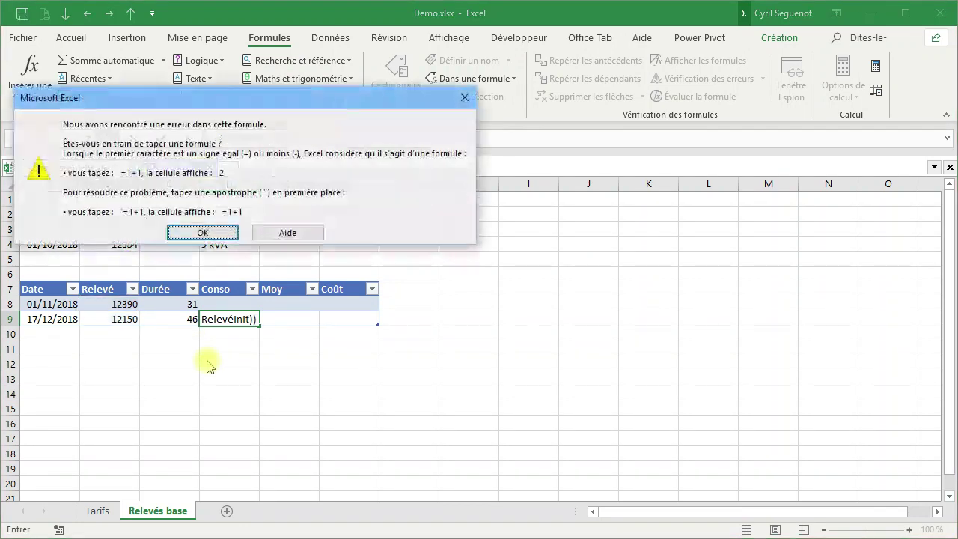
pyautogui.click(203, 232)
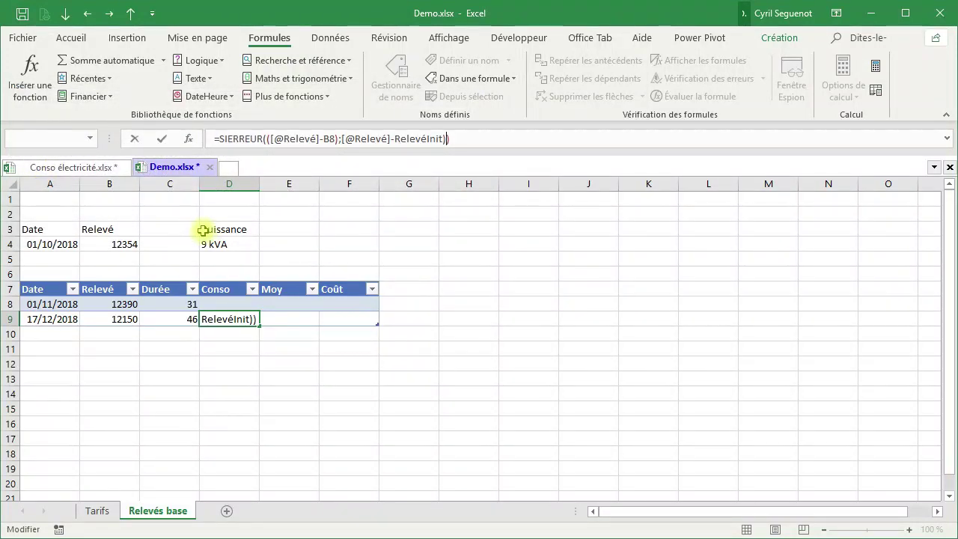
pyautogui.click(342, 139)
pyautogui.write('(')
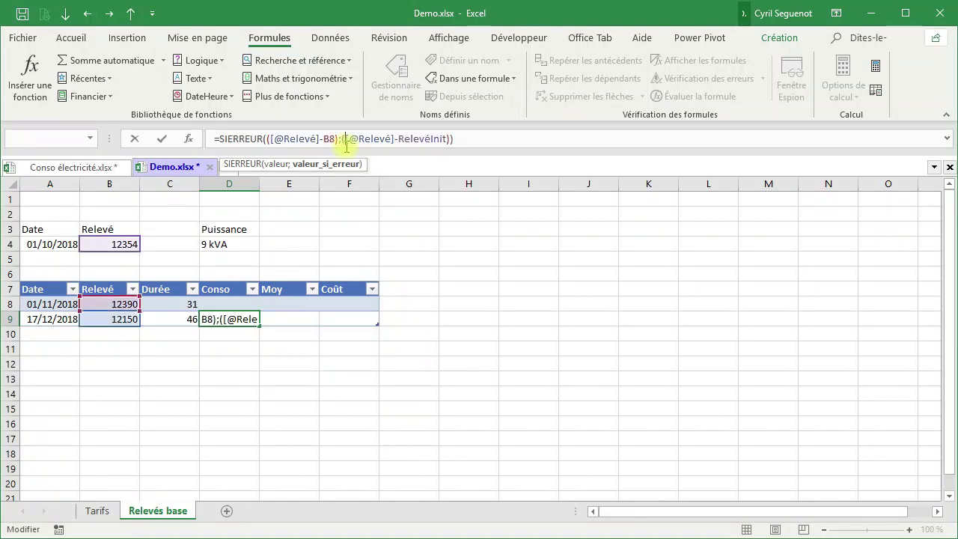
pyautogui.press('End')
pyautogui.press('Return')
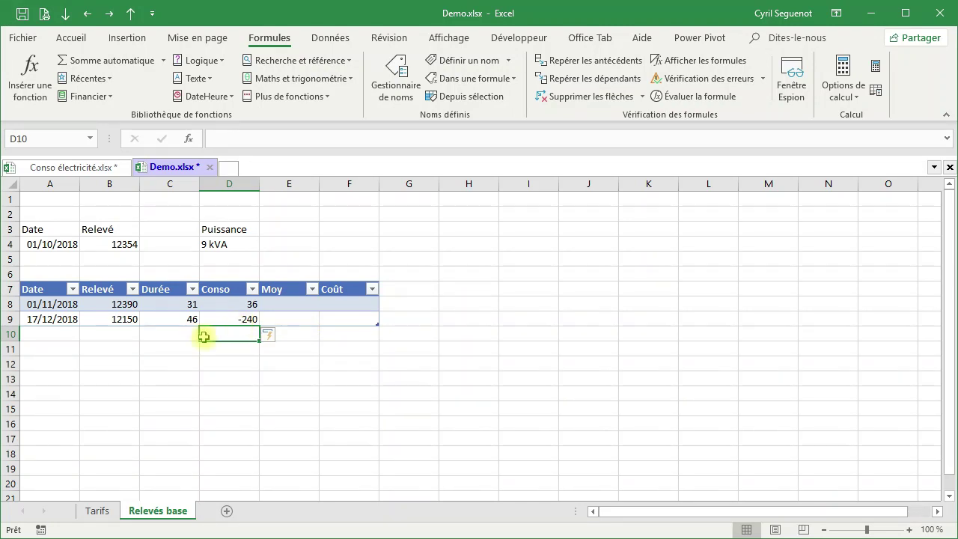
# Correct the 17/12/2018 reading in B9 to 13150 and check the Conso result in D9.
pyautogui.doubleClick(120, 322)
pyautogui.press('Delete')
pyautogui.write('3')
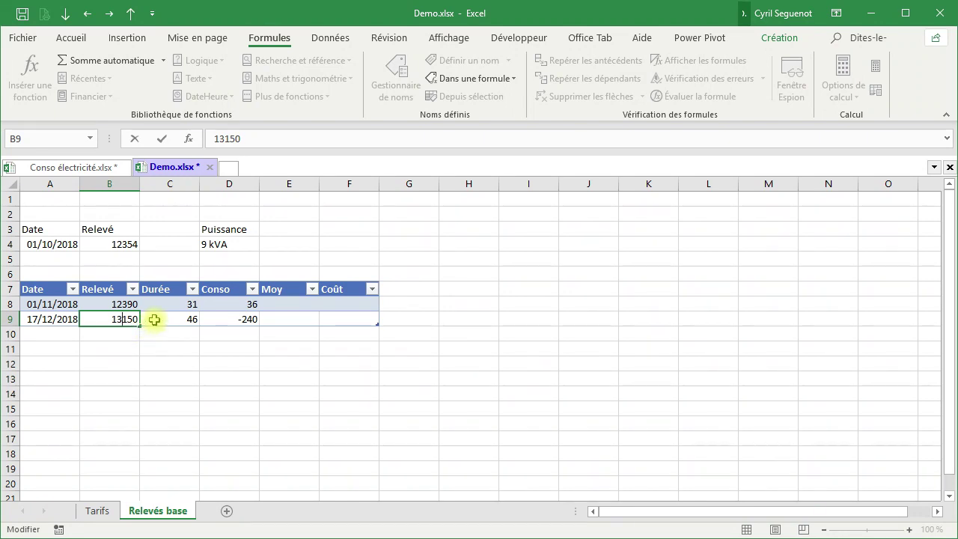
pyautogui.click(154, 320)
pyautogui.click(224, 320)
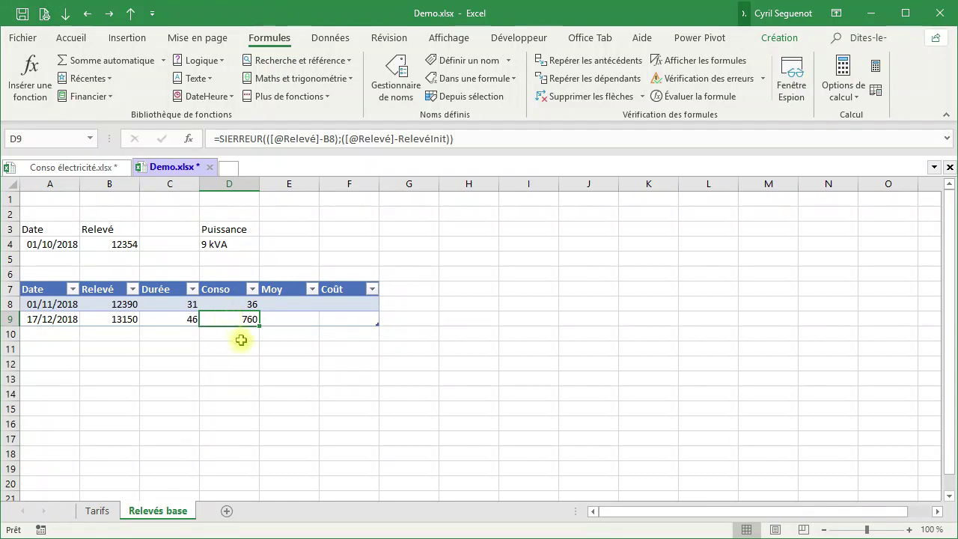
pyautogui.click(292, 302)
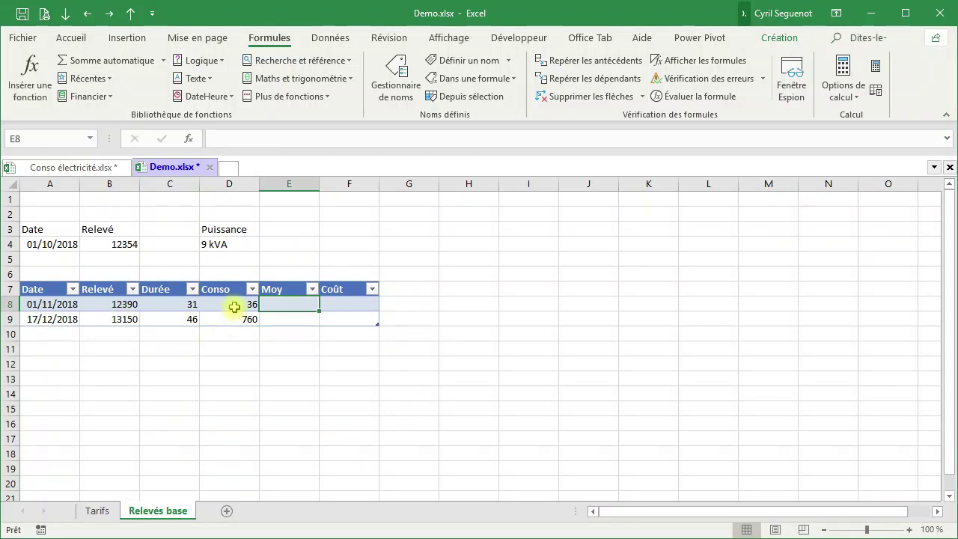
pyautogui.click(226, 138)
pyautogui.write('=')
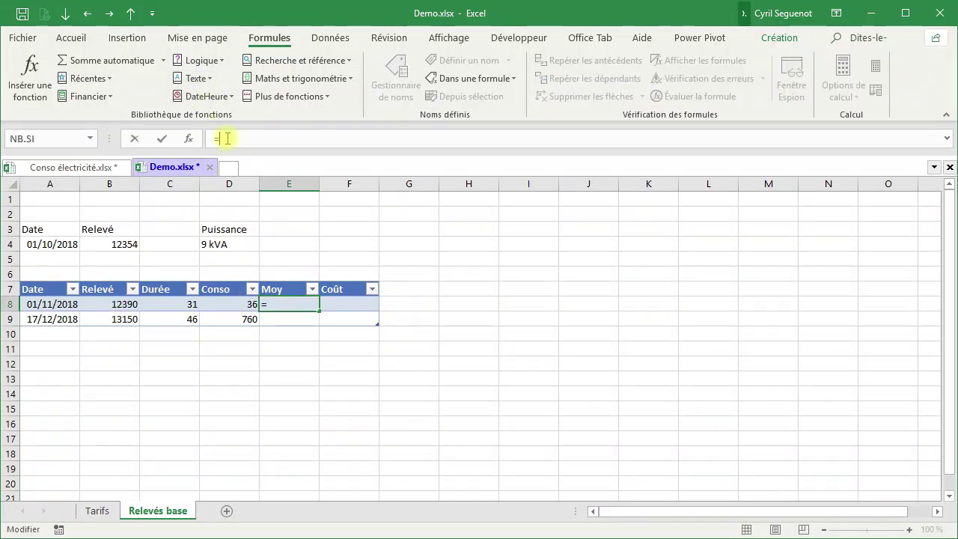
pyautogui.click(237, 304)
pyautogui.write('/')
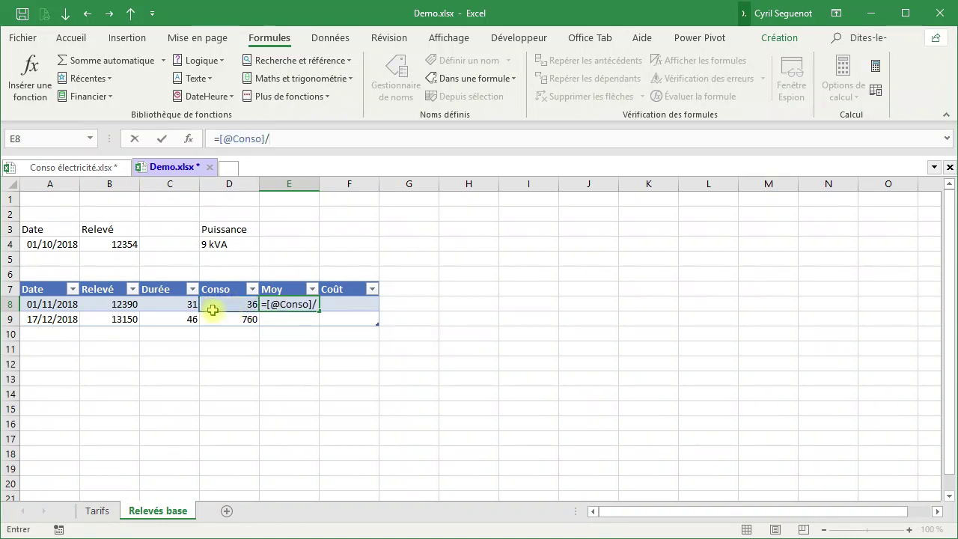
pyautogui.click(188, 305)
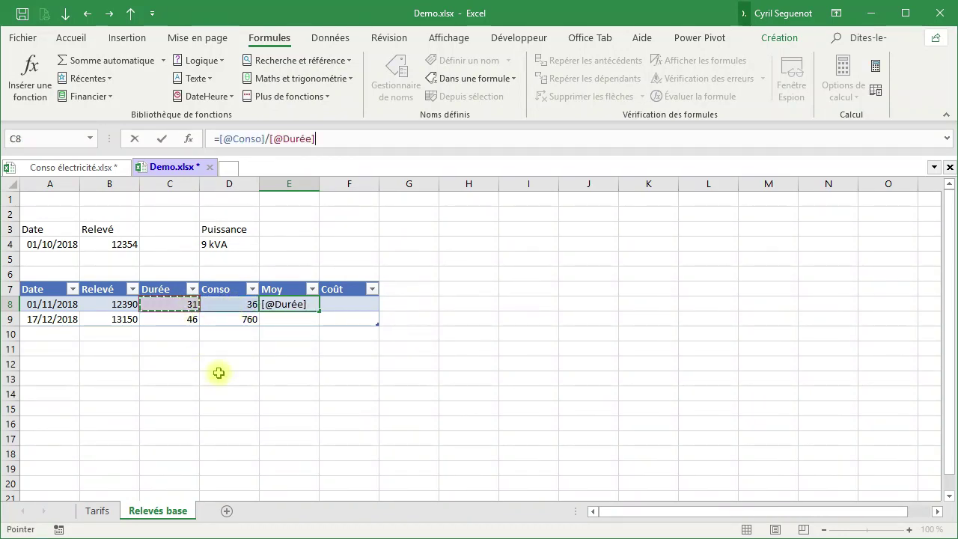
pyautogui.press('Return')
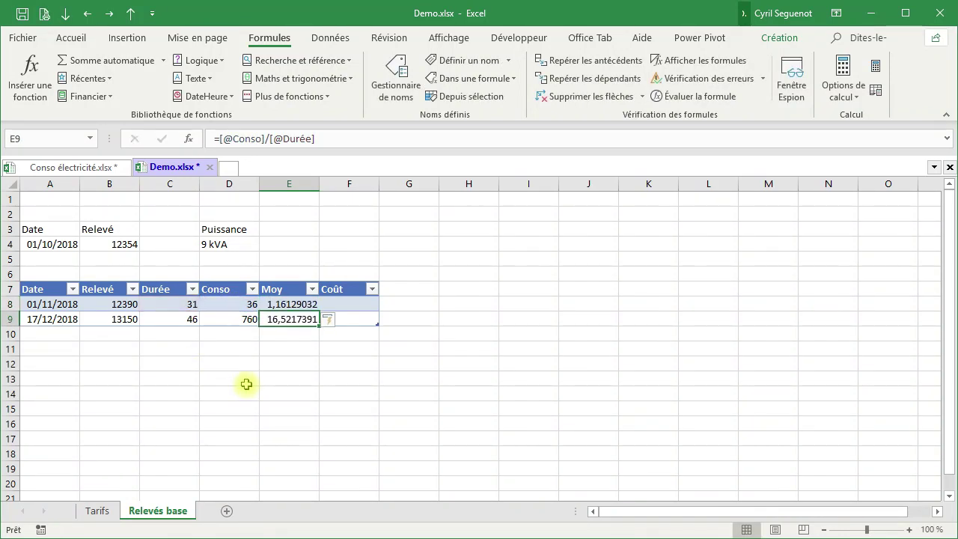
pyautogui.click(293, 335)
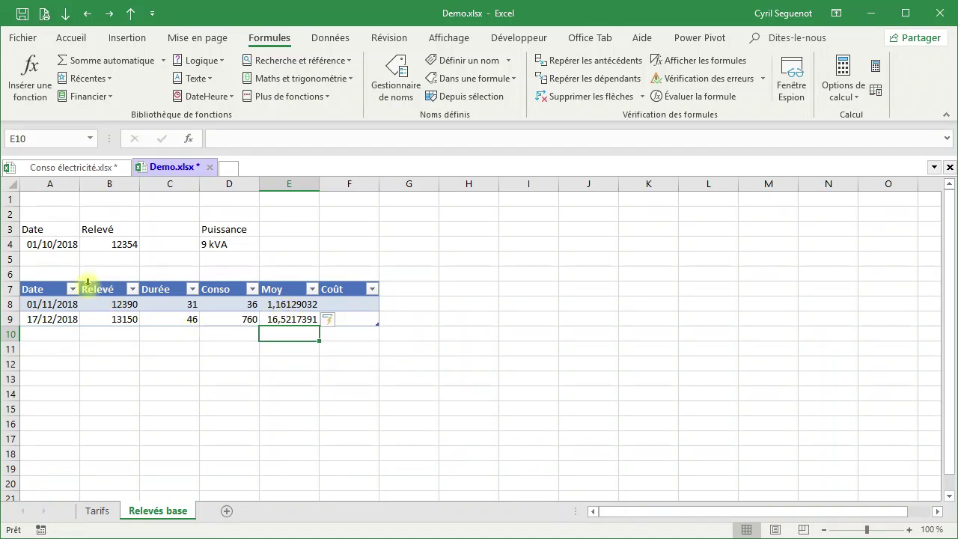
# Format the daily averages in E8:E9 of the Moy column to display one decimal place.
pyautogui.doubleClick(125, 244)
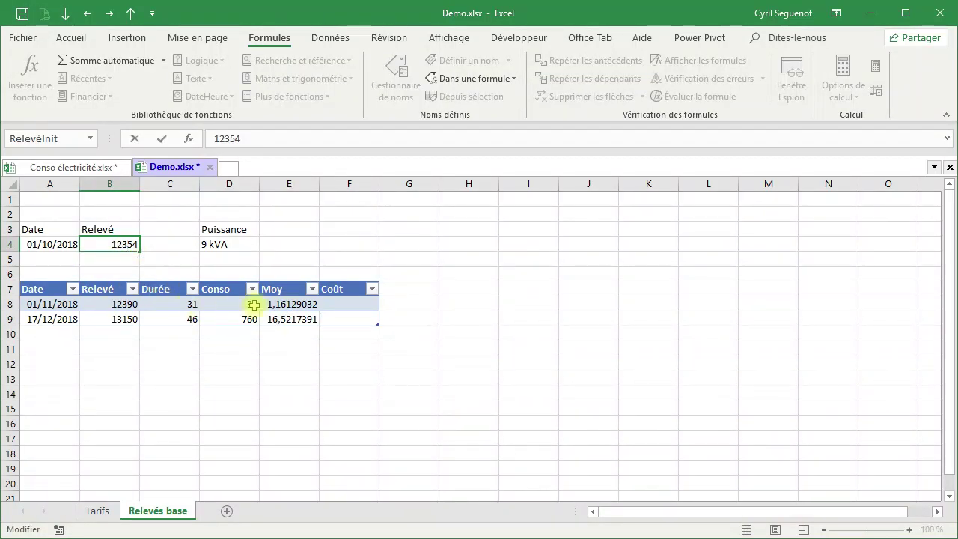
pyautogui.moveTo(274, 305); pyautogui.dragTo(277, 312)
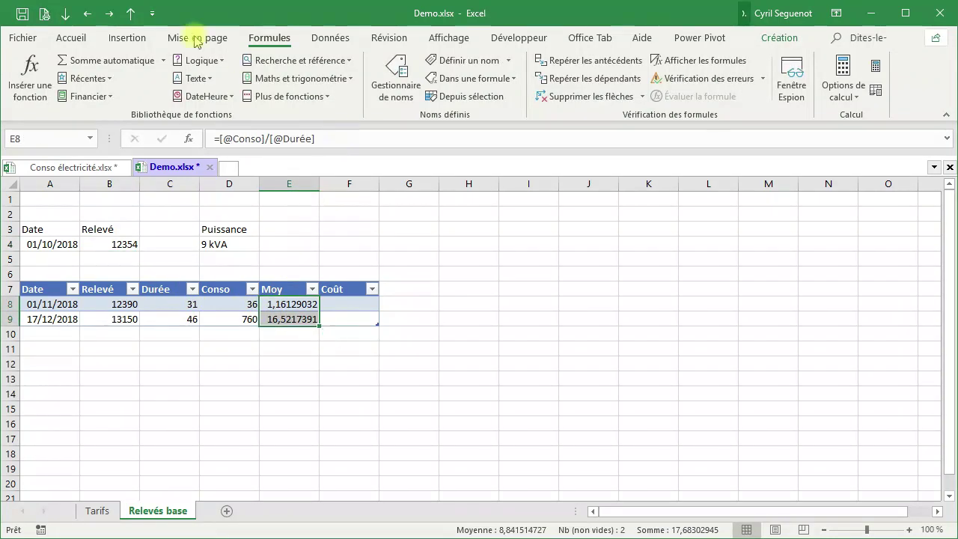
pyautogui.click(94, 42)
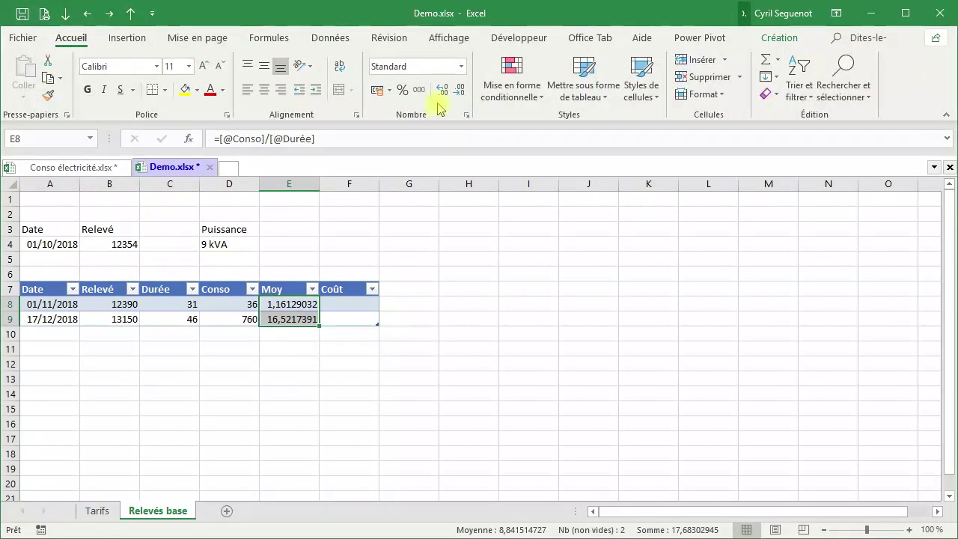
pyautogui.click(458, 91)
pyautogui.click(458, 93)
pyautogui.click(458, 92)
pyautogui.click(458, 93)
pyautogui.click(458, 93)
pyautogui.click(458, 93)
pyautogui.click(459, 93)
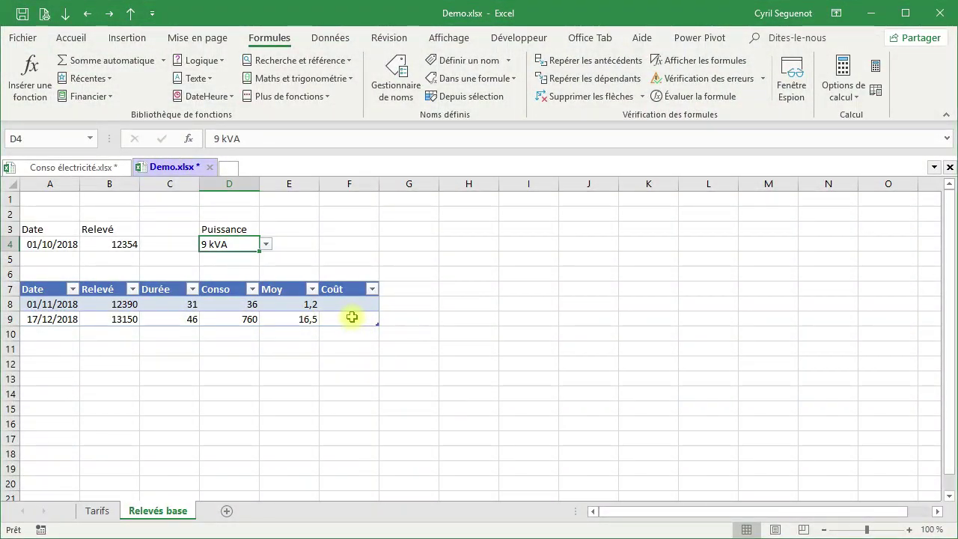
# Compare the Puissance choice in D4 with the matching kWh price in the Tarifs sheet's table.
pyautogui.click(352, 317)
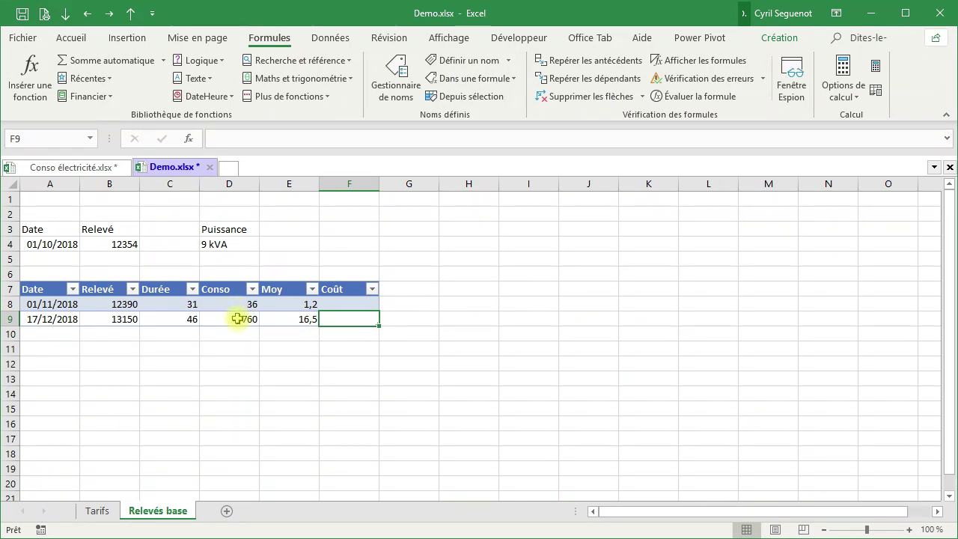
pyautogui.click(98, 511)
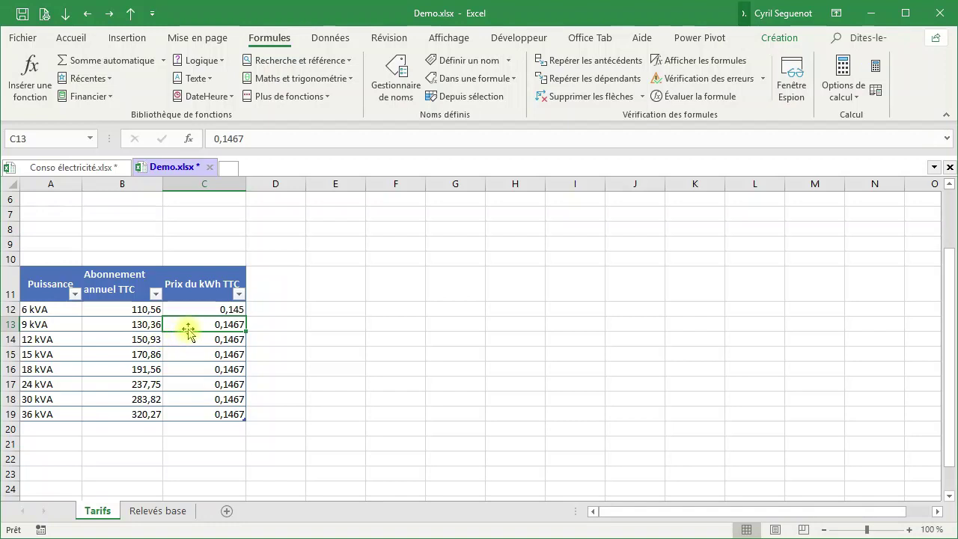
pyautogui.click(152, 512)
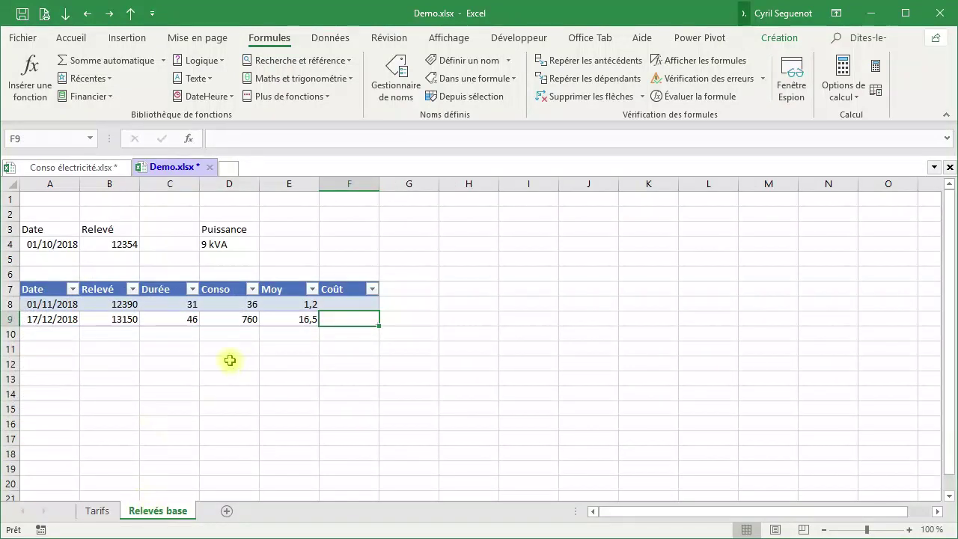
pyautogui.click(237, 246)
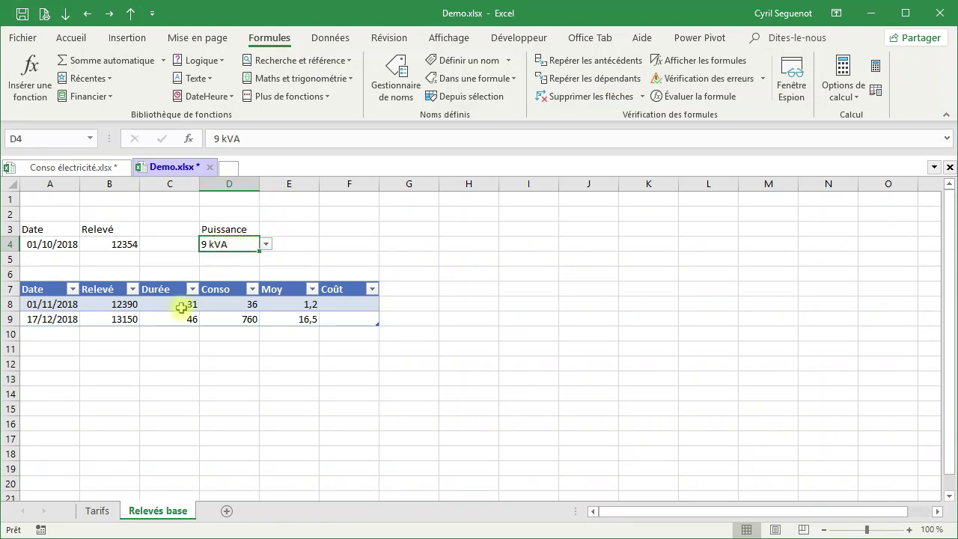
pyautogui.click(102, 512)
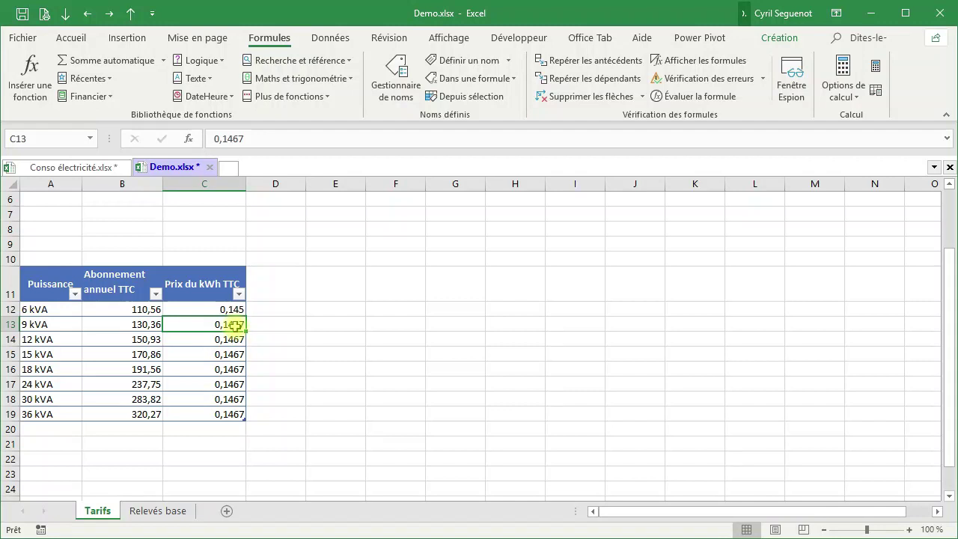
pyautogui.click(133, 512)
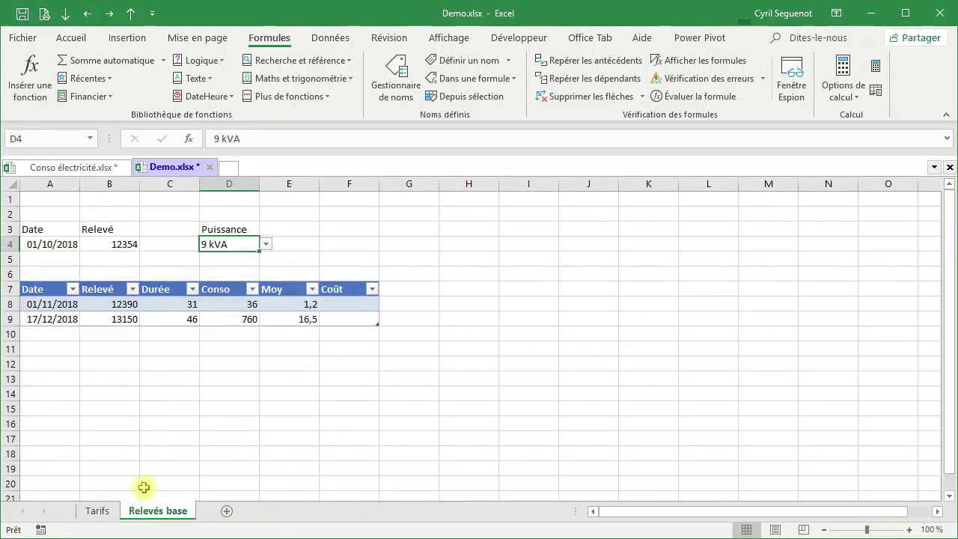
pyautogui.click(265, 247)
pyautogui.click(267, 246)
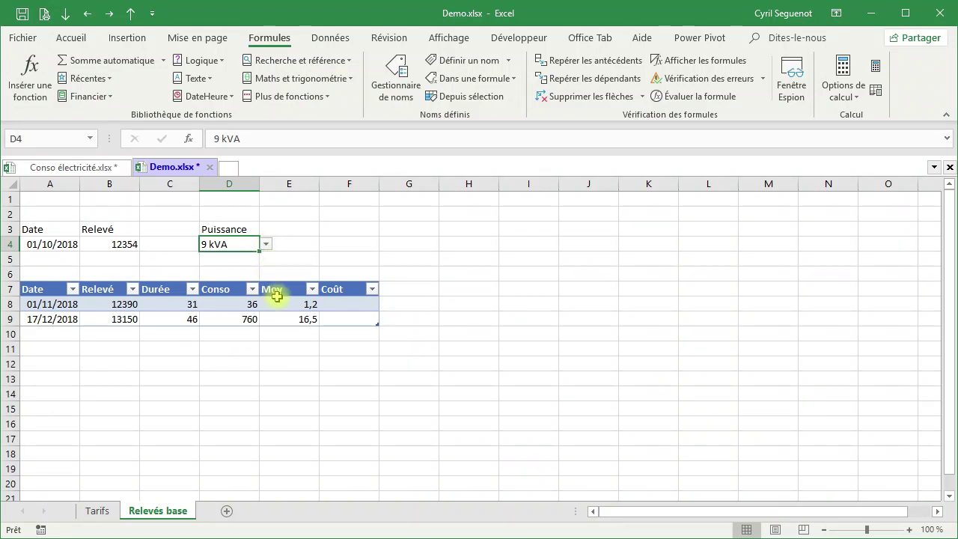
pyautogui.click(307, 242)
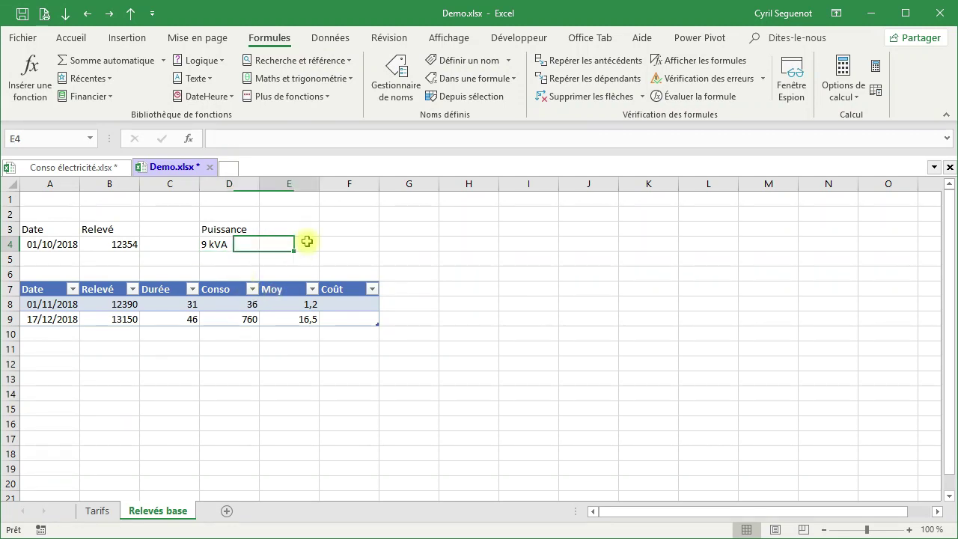
# Name the Puissance cell D4 PuissanceBase.
pyautogui.click(238, 246)
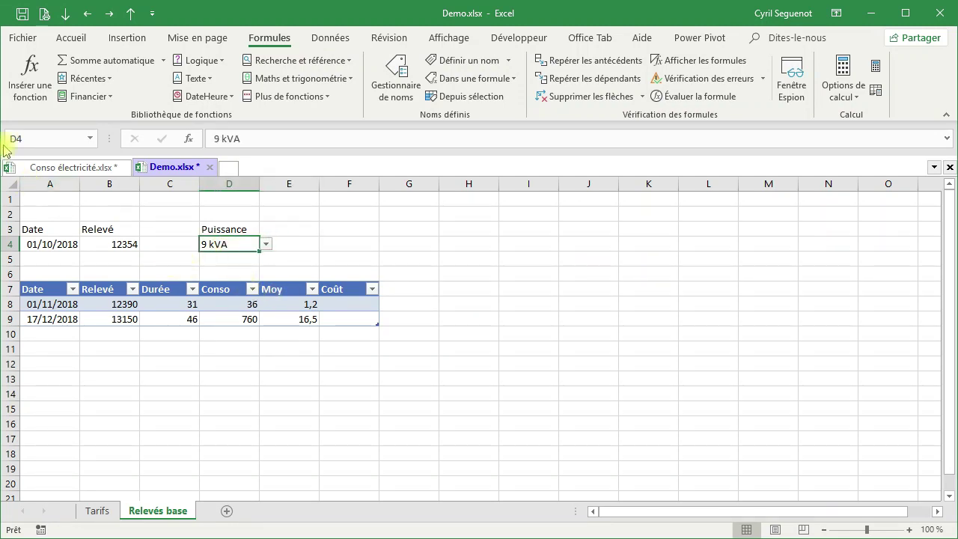
pyautogui.click(36, 139)
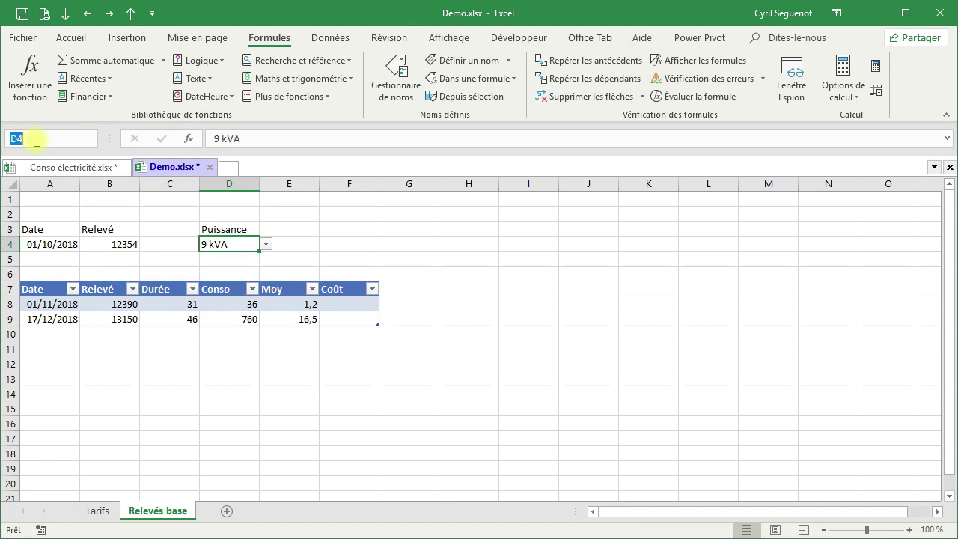
pyautogui.write('PuissanceBase')
pyautogui.press('Return')
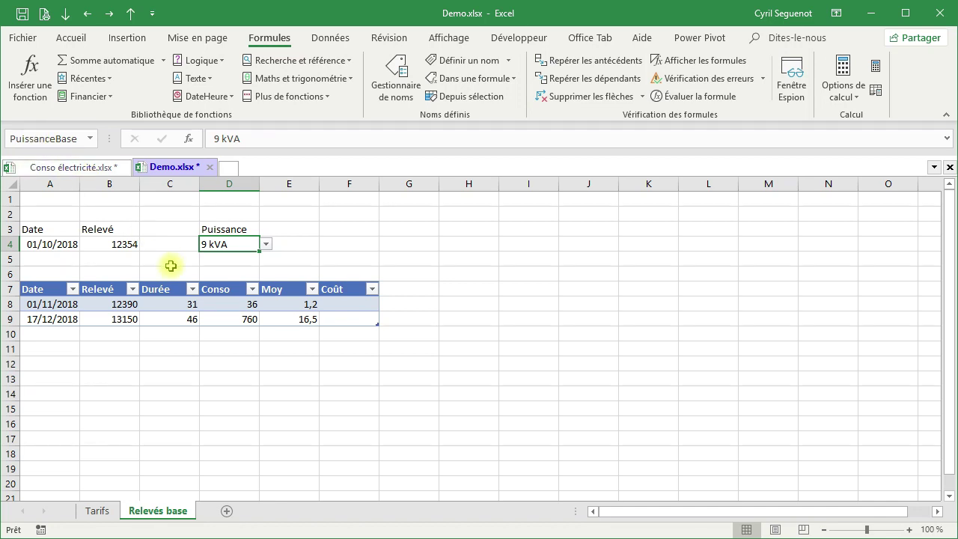
# Start a RECHERCHEV formula in F9 of the Coût column with PuissanceBase as lookup value and tabTarifsBase as table array.
pyautogui.click(328, 320)
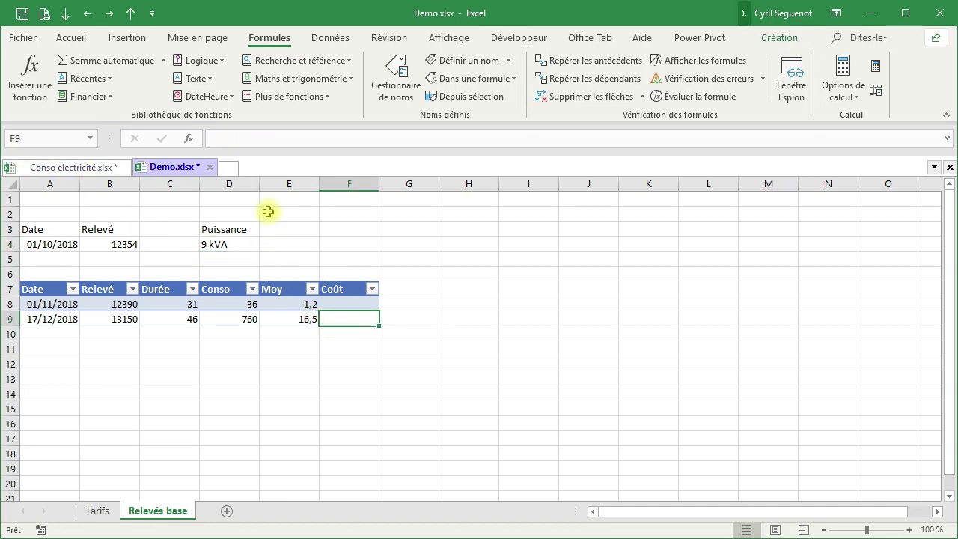
pyautogui.click(259, 139)
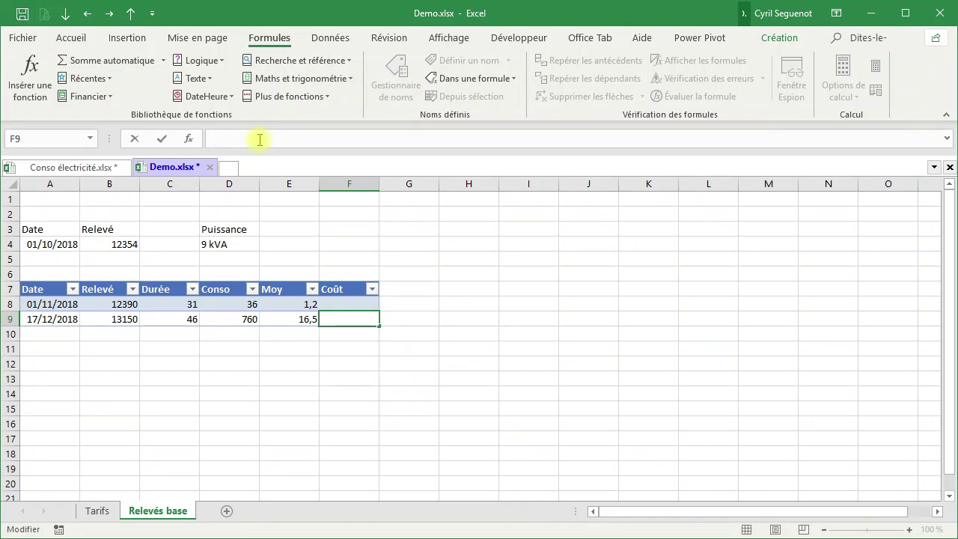
pyautogui.write('recherc')
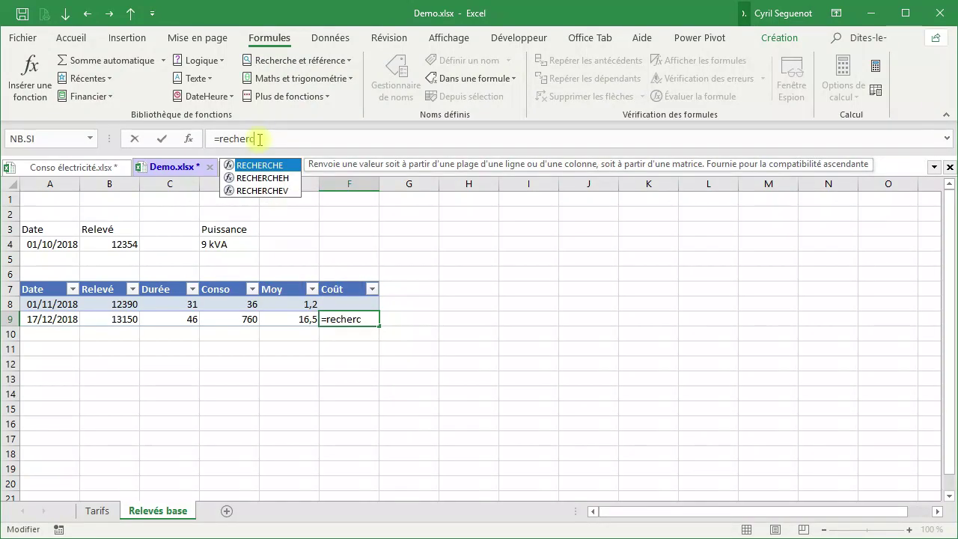
pyautogui.press('Down')
pyautogui.press('Tab')
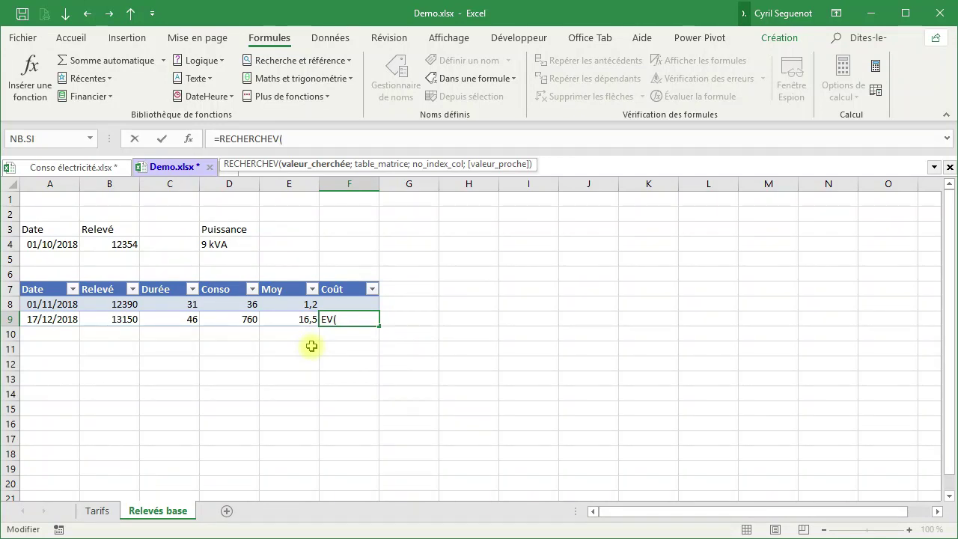
pyautogui.click(221, 244)
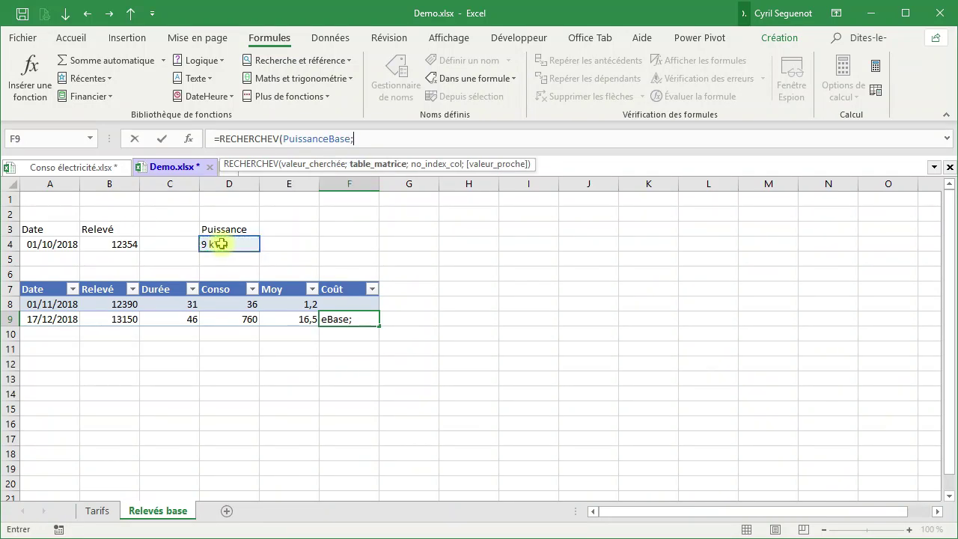
pyautogui.write(';')
pyautogui.click(97, 512)
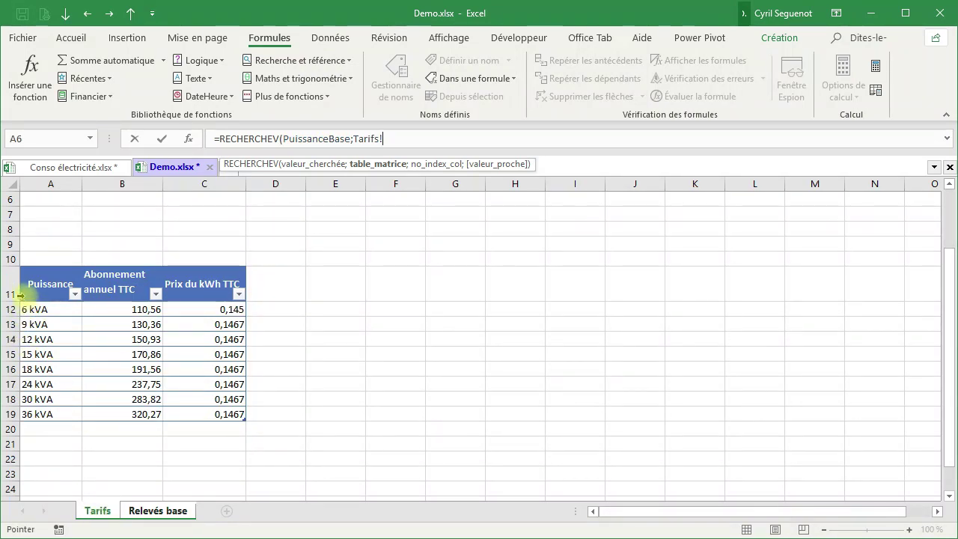
pyautogui.click(20, 262)
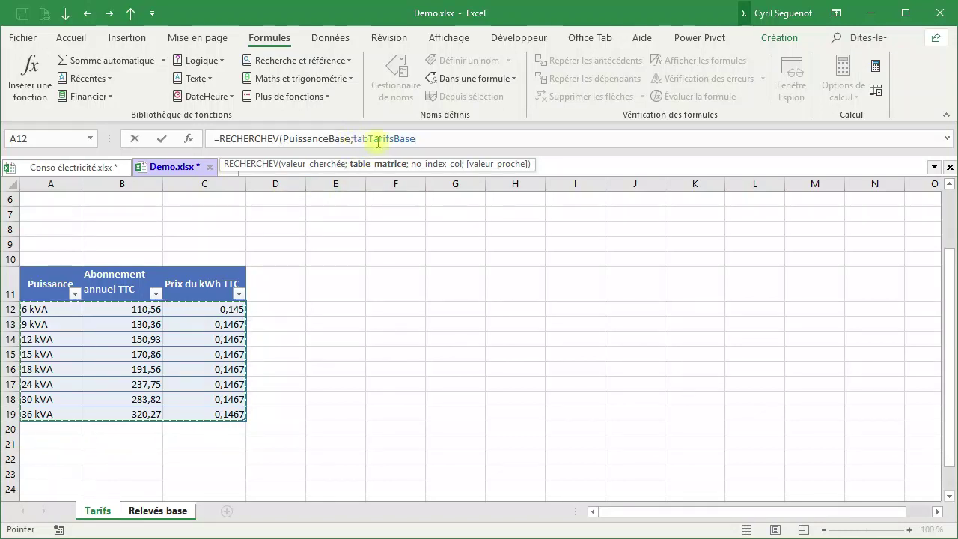
pyautogui.write(';')
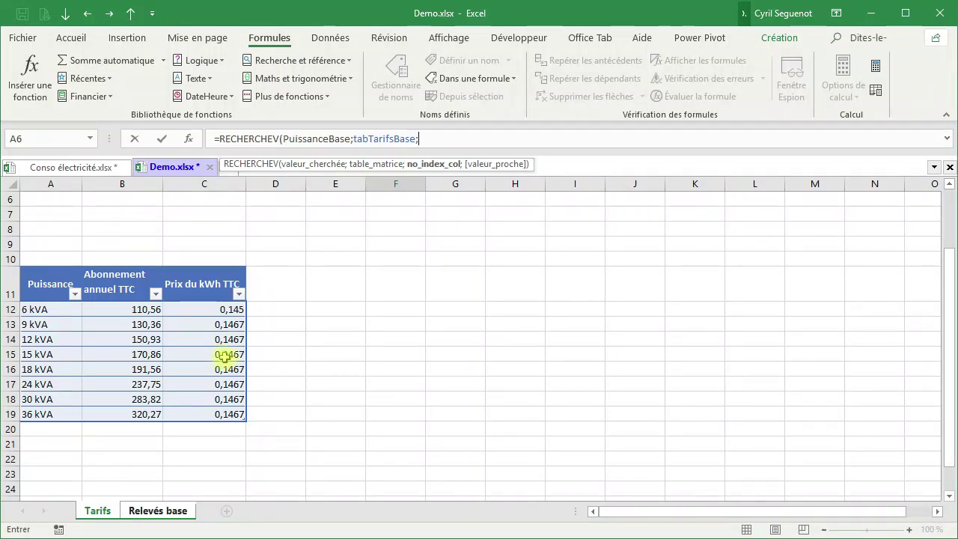
pyautogui.click(205, 309)
pyautogui.press('BackSpace')
pyautogui.press('BackSpace')
pyautogui.press('BackSpace')
pyautogui.press('BackSpace')
pyautogui.press('BackSpace')
pyautogui.press('BackSpace')
pyautogui.press('BackSpace')
pyautogui.press('BackSpace')
pyautogui.press('BackSpace')
pyautogui.press('BackSpace')
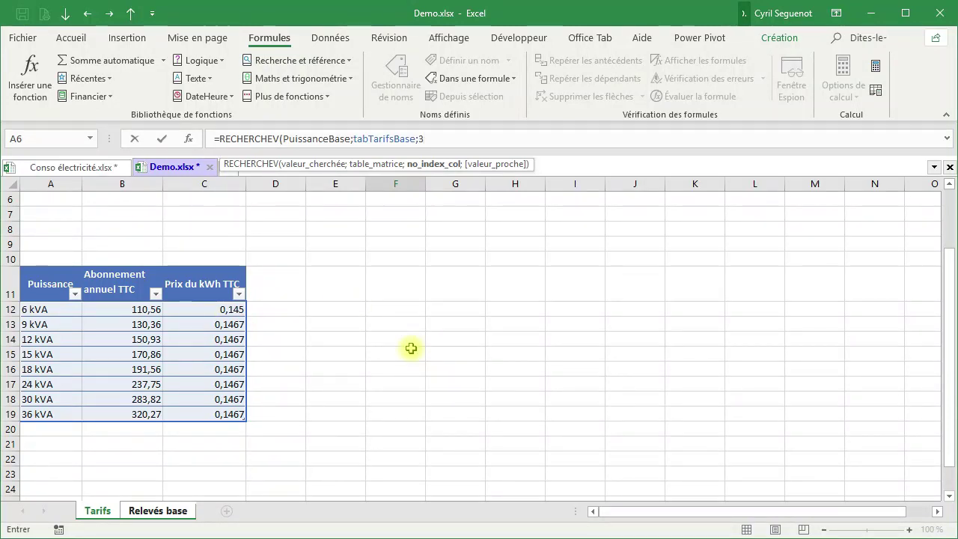
# Complete the RECHERCHEV formula in F9 with column index 3 and FAUX for an exact match.
pyautogui.write(';')
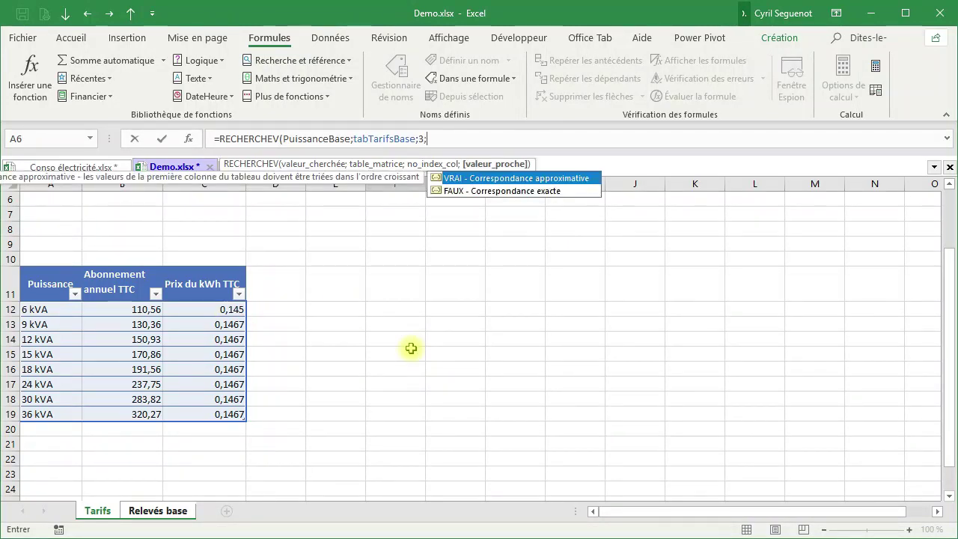
pyautogui.click(517, 192)
pyautogui.doubleClick(516, 192)
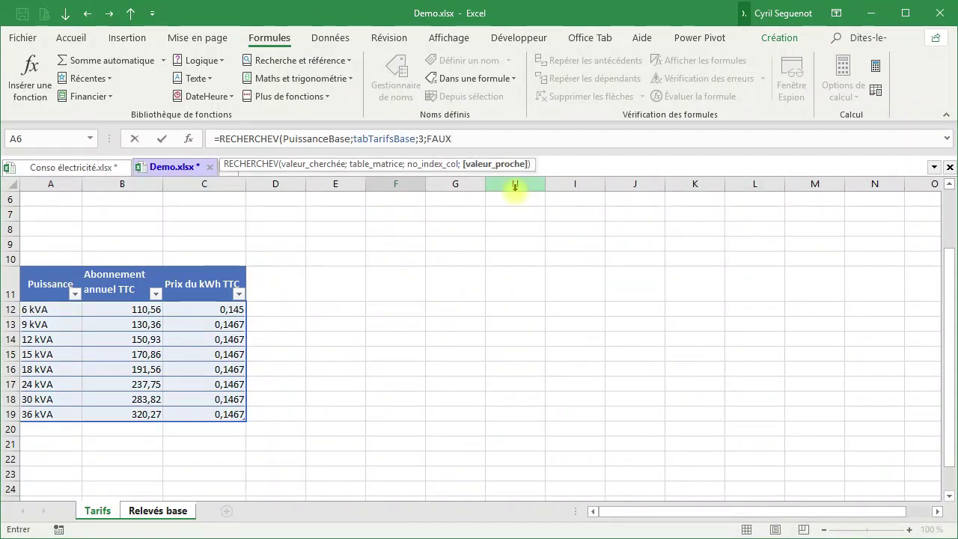
pyautogui.write(')')
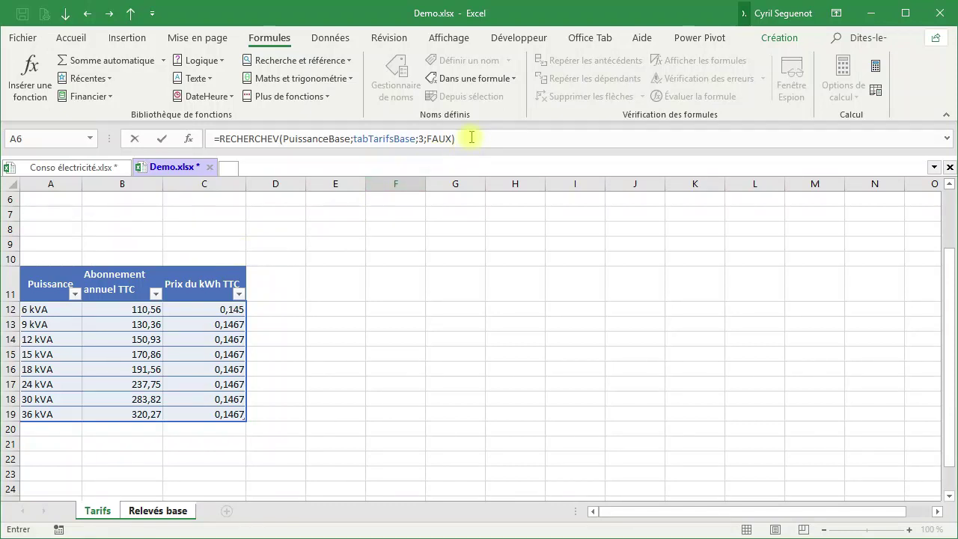
pyautogui.press('Return')
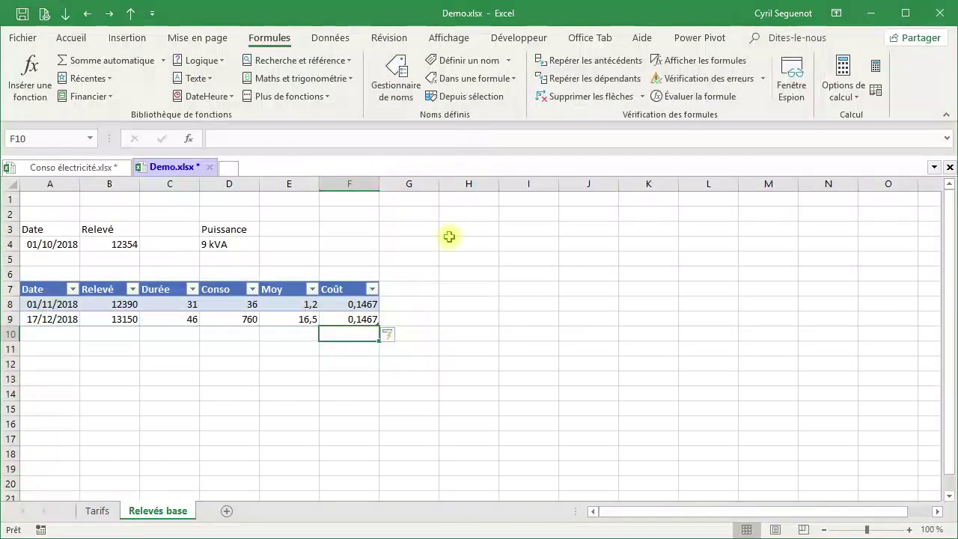
# Set the Puissance in D4 to 6 kVA and check the Coût results against the kWh price on the Tarifs sheet.
pyautogui.click(349, 305)
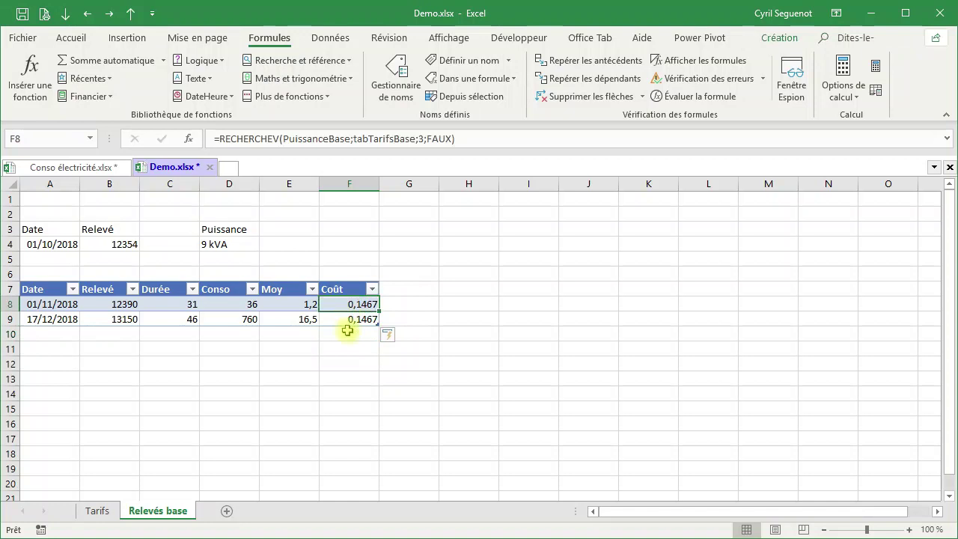
pyautogui.click(238, 244)
pyautogui.click(266, 245)
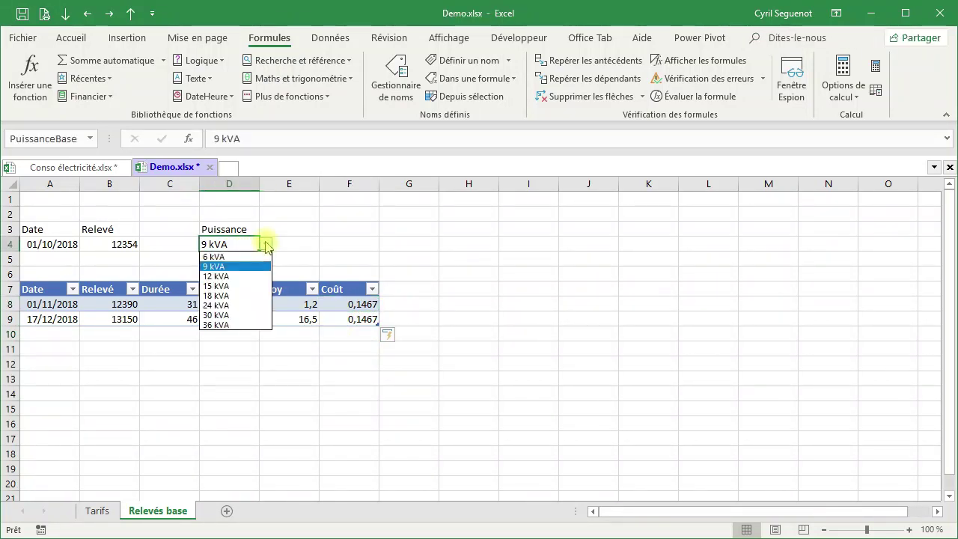
pyautogui.click(253, 256)
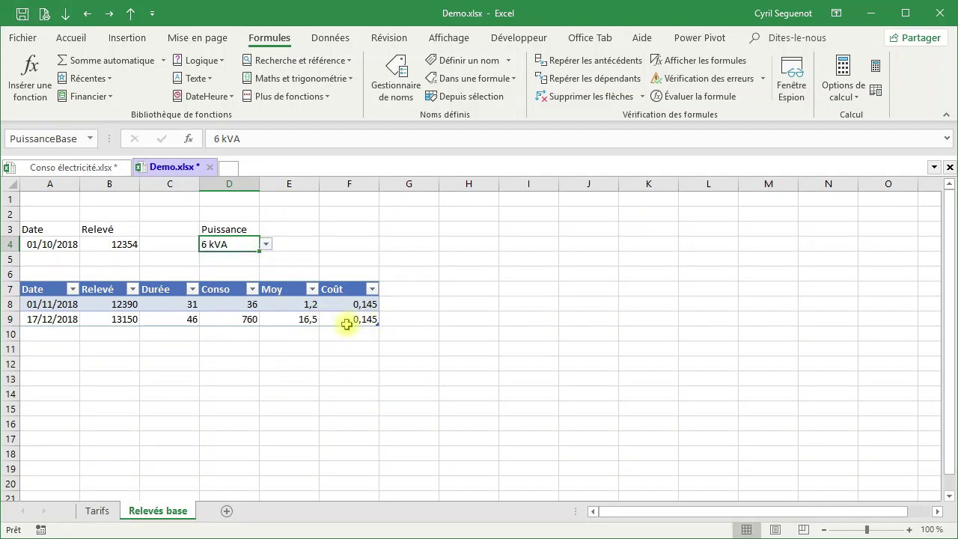
pyautogui.click(96, 510)
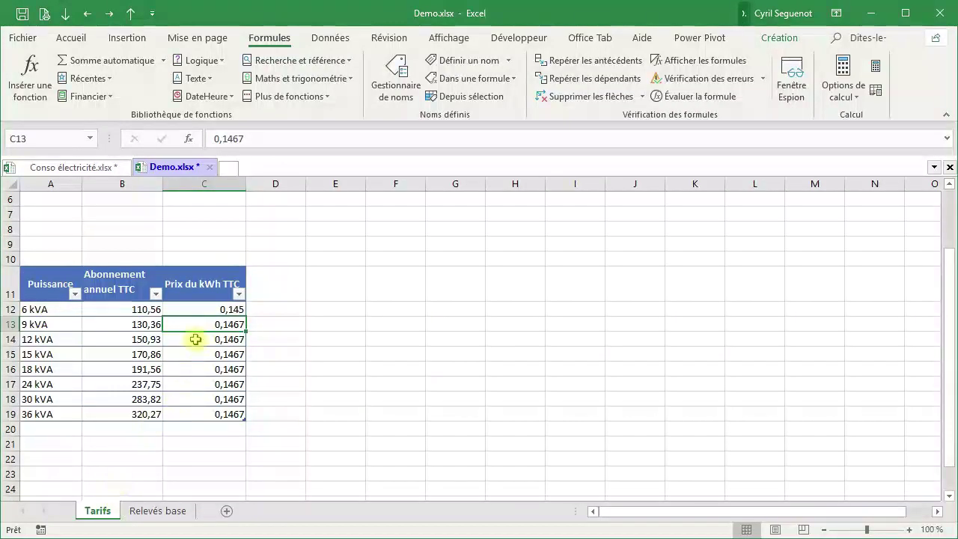
pyautogui.click(192, 307)
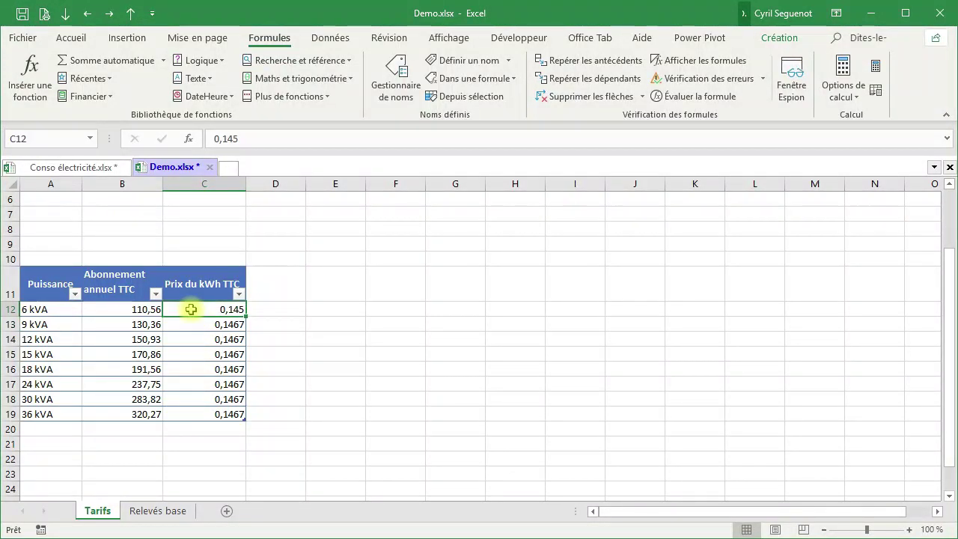
pyautogui.click(133, 512)
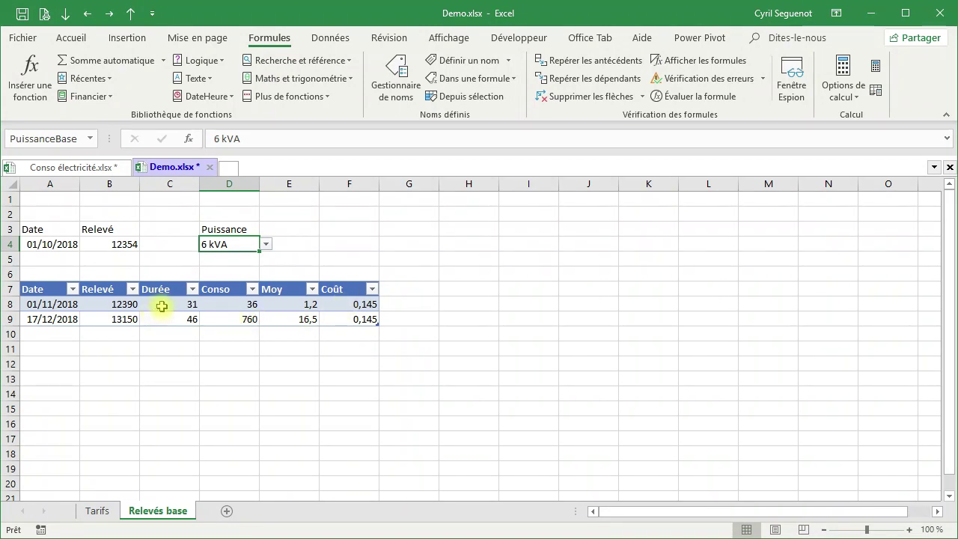
# Add a second RECHERCHEV to the Coût formula in F8 with PuissanceBase as its lookup value.
pyautogui.click(334, 306)
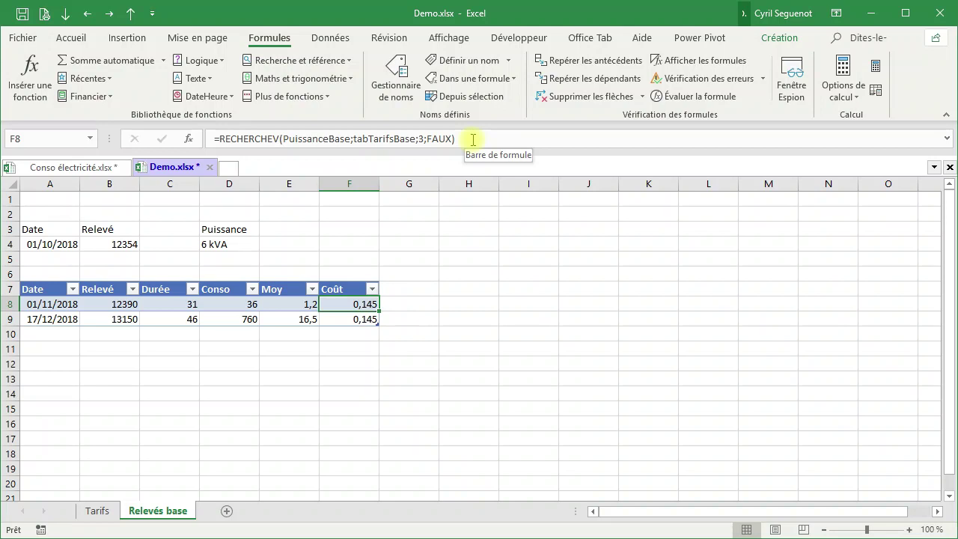
pyautogui.click(96, 510)
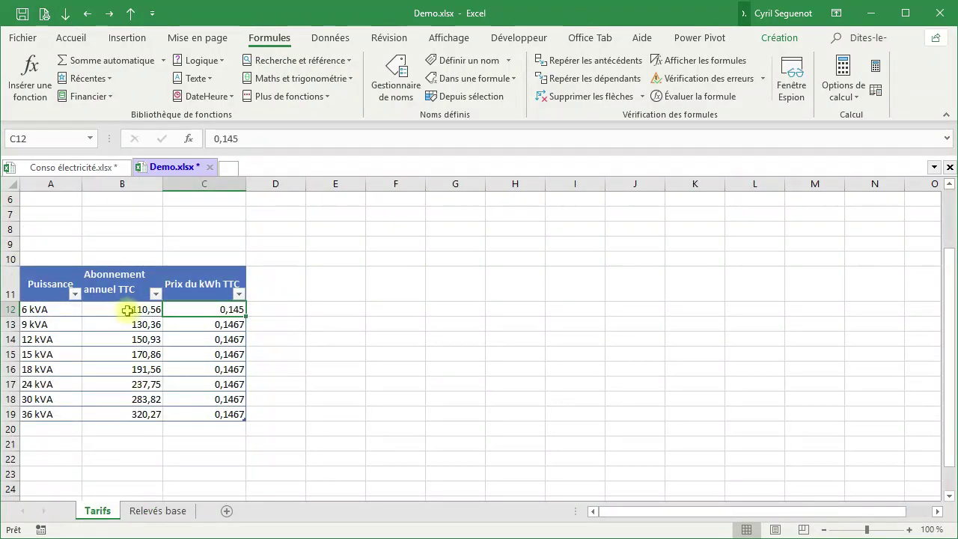
pyautogui.click(159, 512)
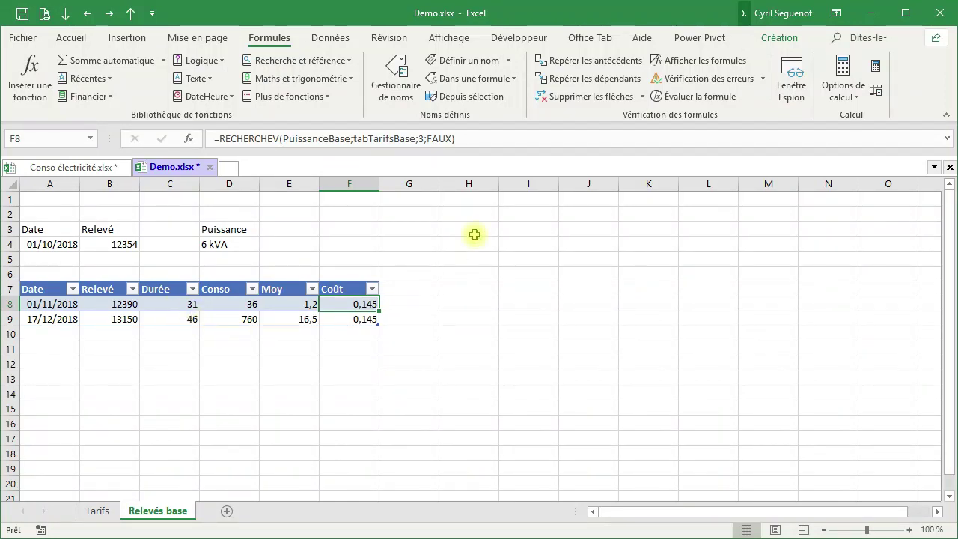
pyautogui.click(474, 141)
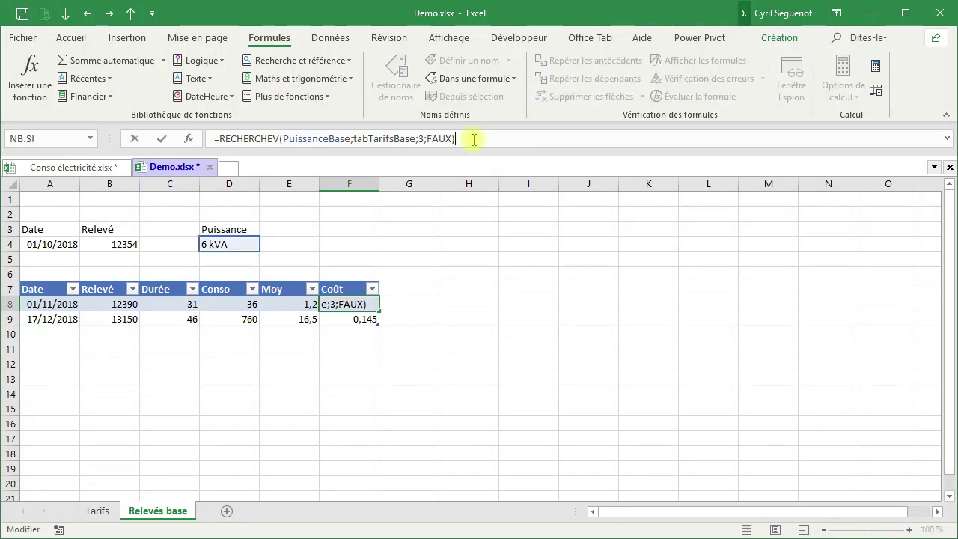
pyautogui.write('+')
pyautogui.write('rech')
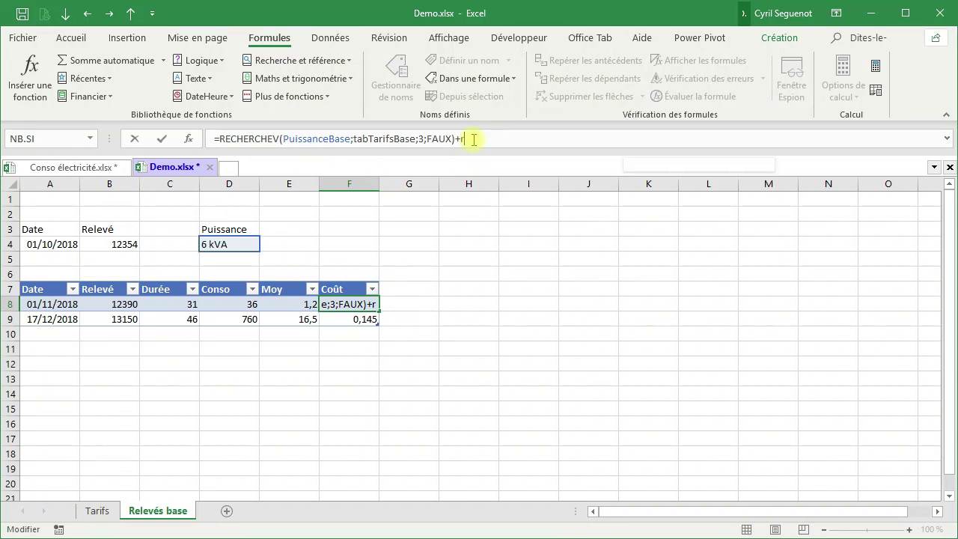
pyautogui.press('Down')
pyautogui.press('Down')
pyautogui.press('Tab')
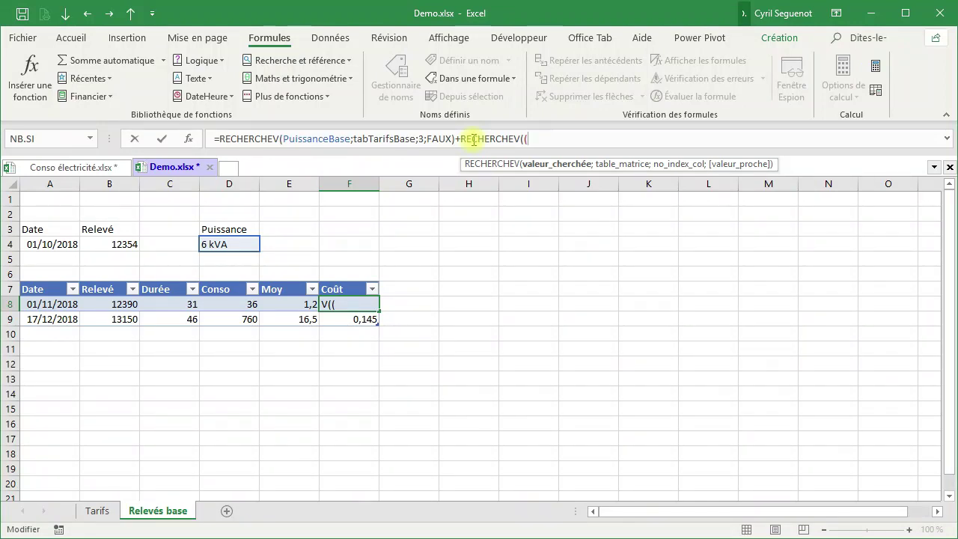
pyautogui.click(239, 245)
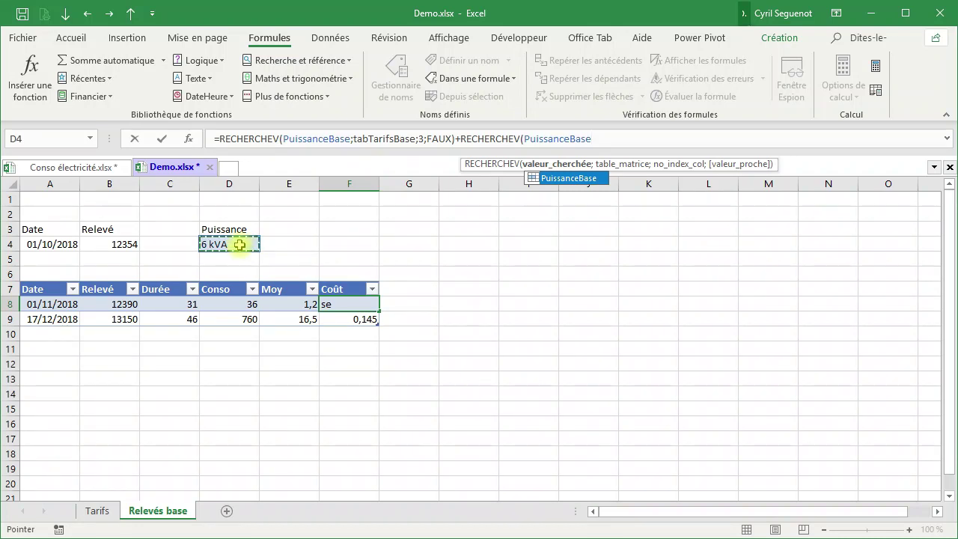
pyautogui.write(';')
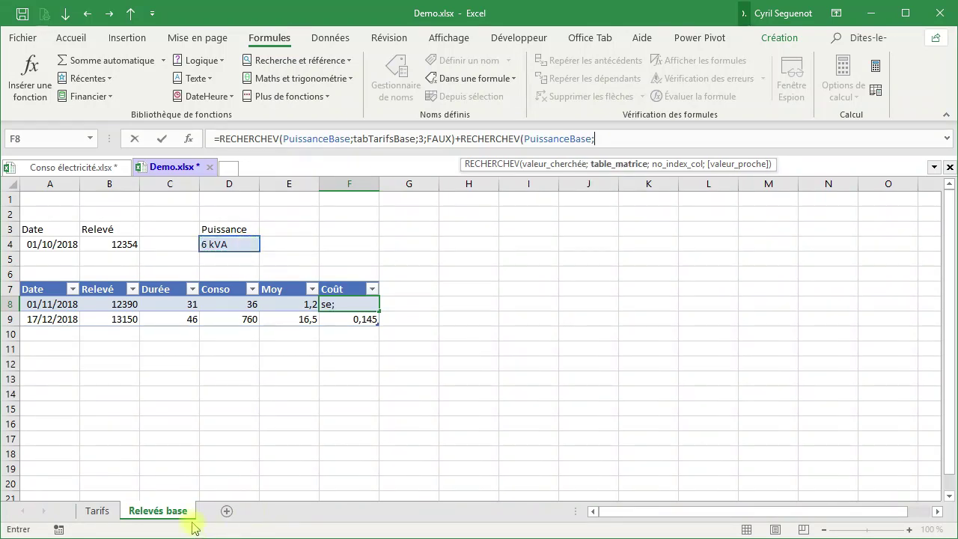
# Complete the second RECHERCHEV in F8 with tabTarifsBase as table array, column index 2 and FAUX for an exact match.
pyautogui.click(110, 511)
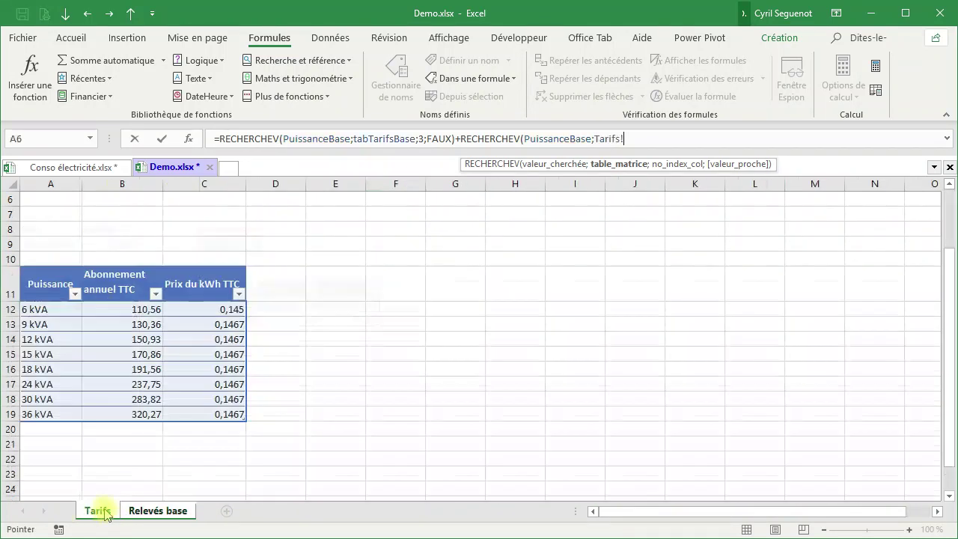
pyautogui.click(27, 272)
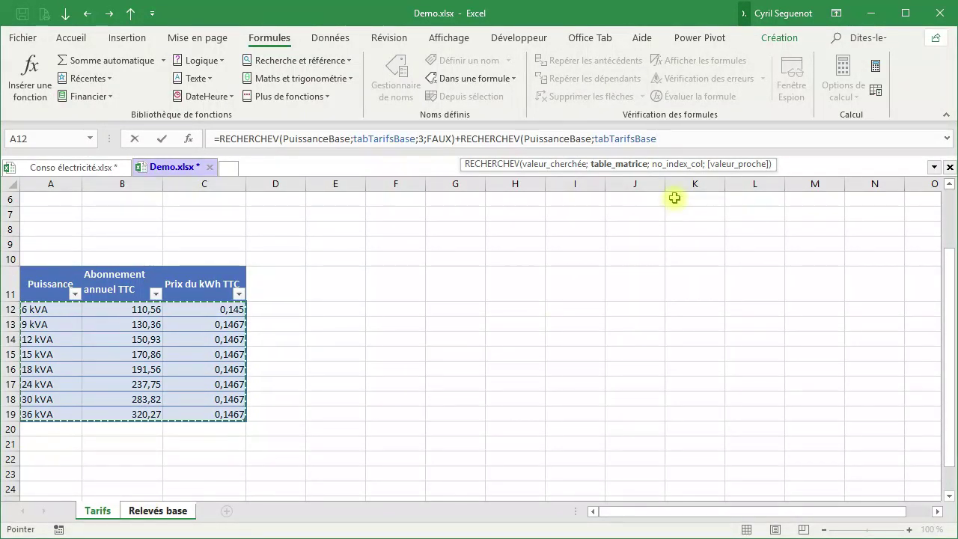
pyautogui.write(';')
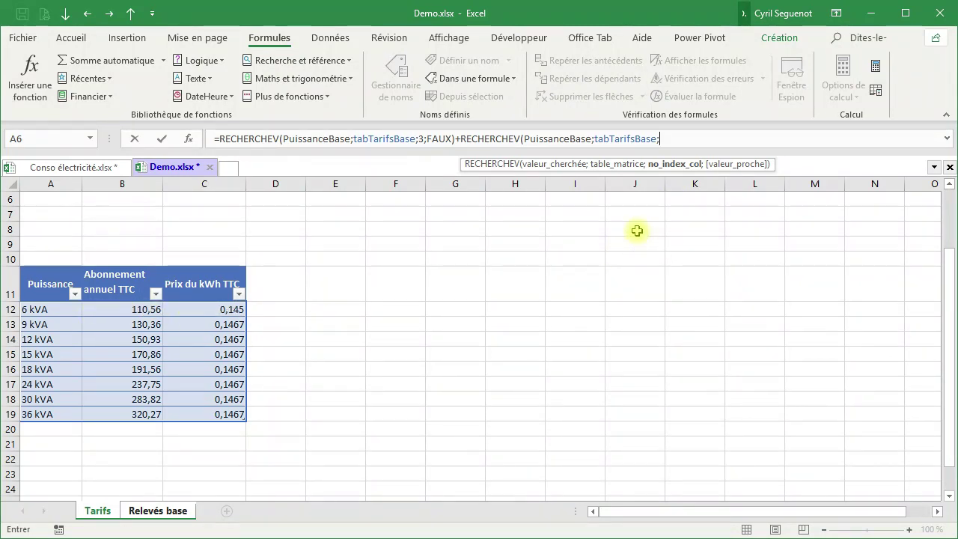
pyautogui.write('2;')
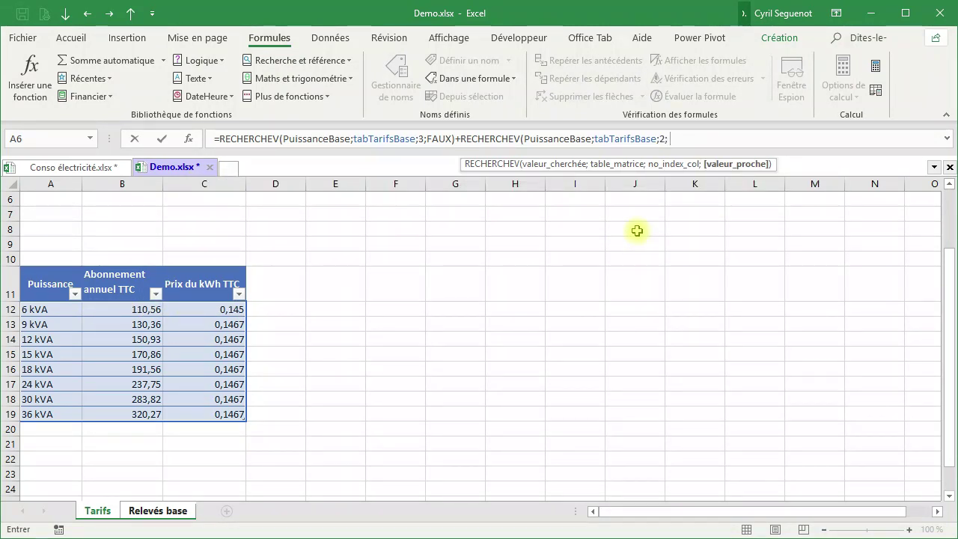
pyautogui.press('Down')
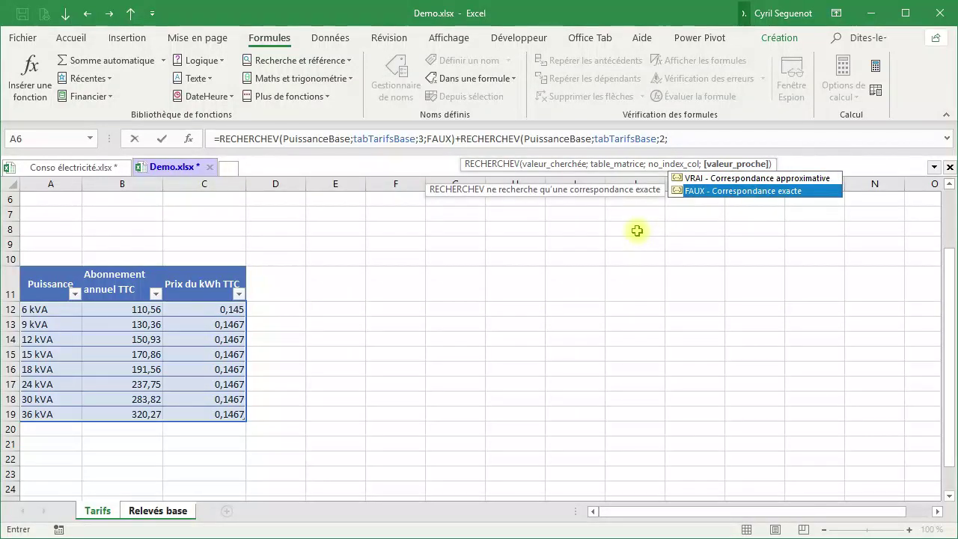
pyautogui.press('Tab')
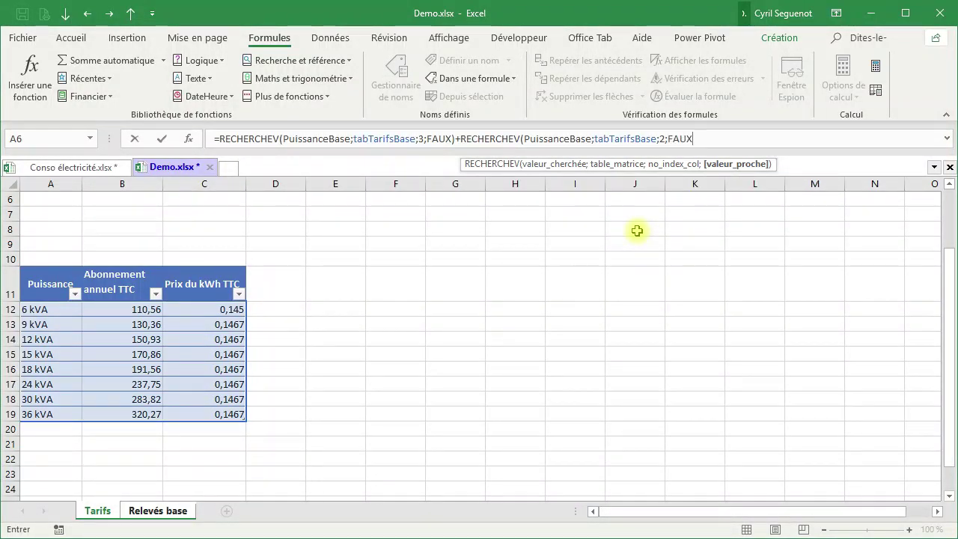
pyautogui.write(')')
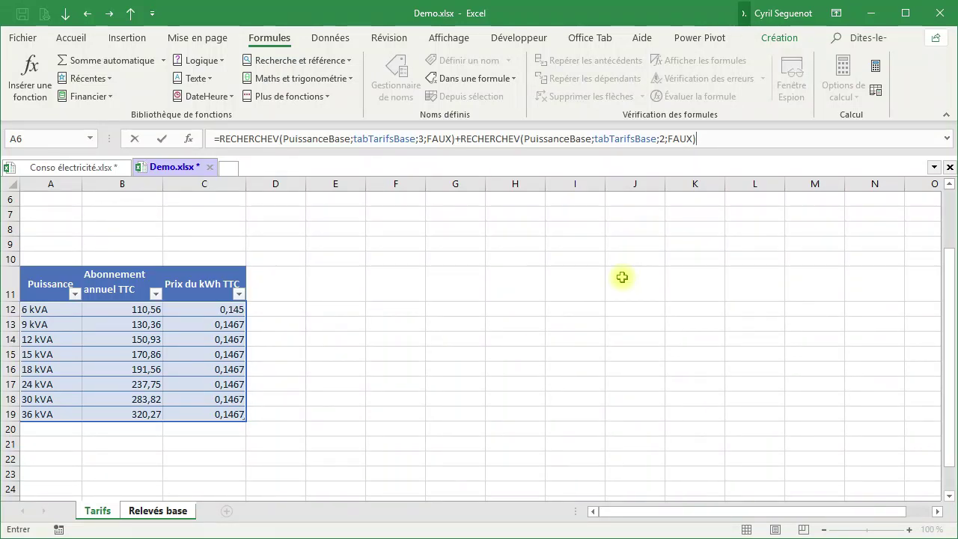
pyautogui.click(147, 516)
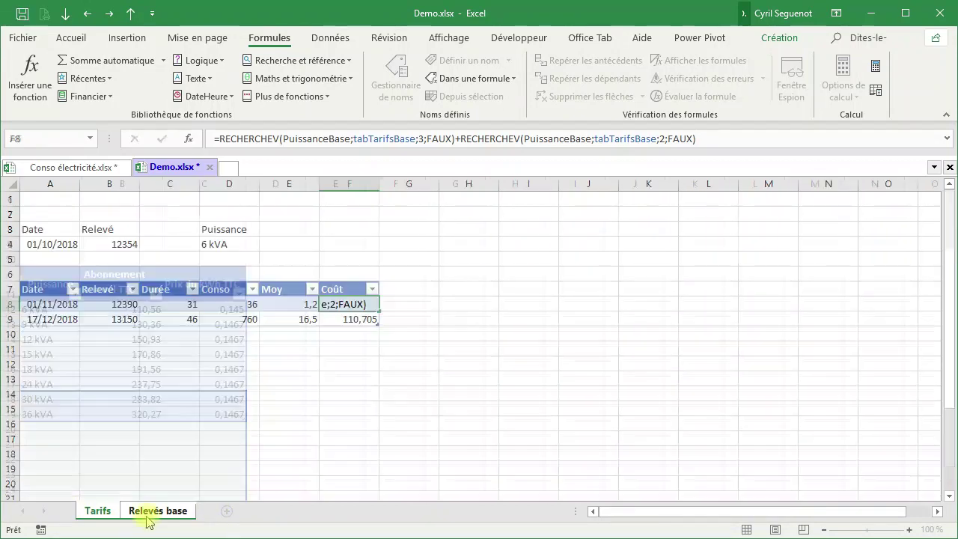
pyautogui.hotkey('ctrl', 'Return')
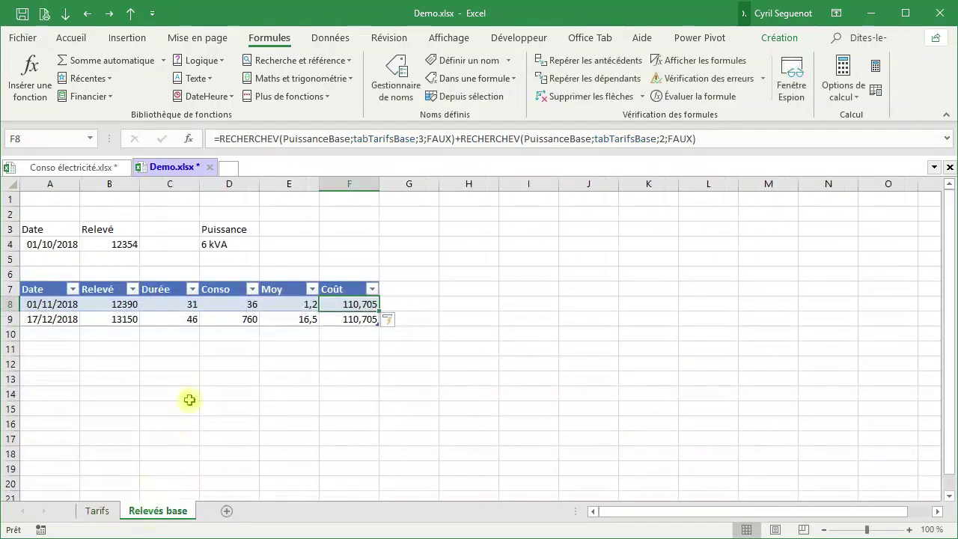
pyautogui.click(174, 305)
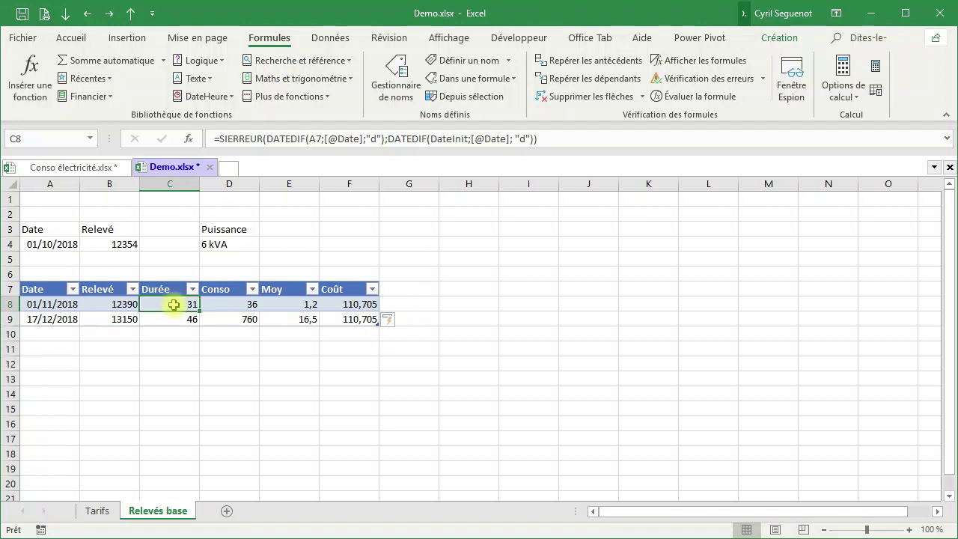
pyautogui.hotkey('ctrl', 'z')
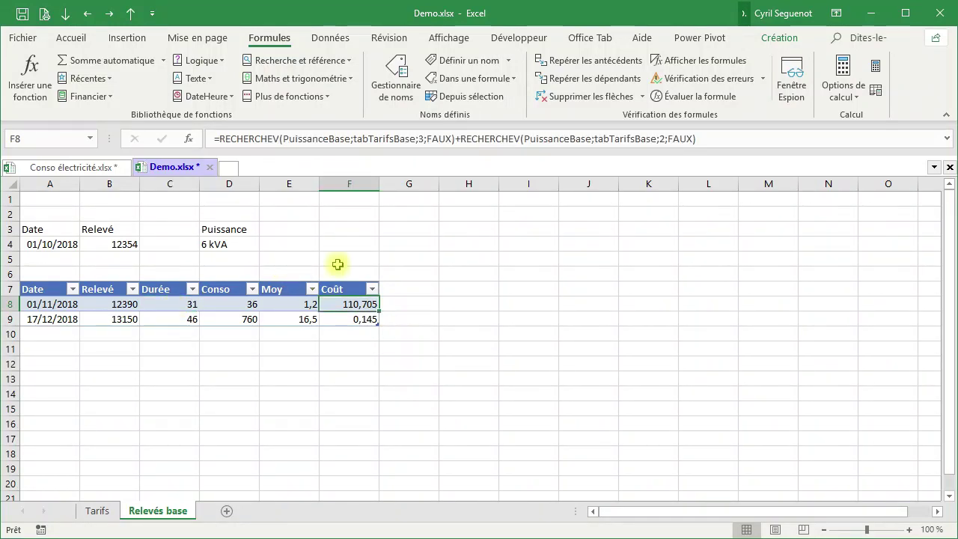
pyautogui.click(778, 139)
pyautogui.write('*')
pyautogui.click(155, 302)
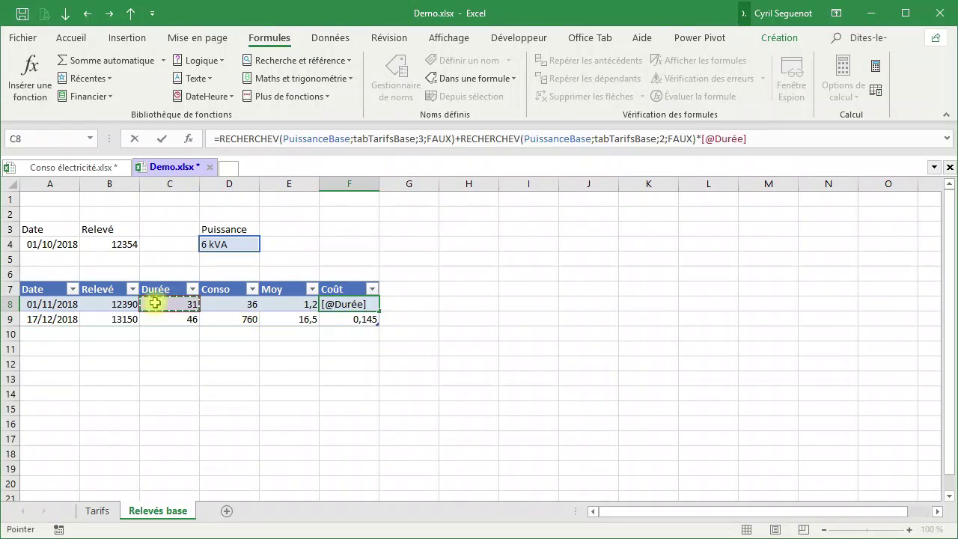
pyautogui.write('/')
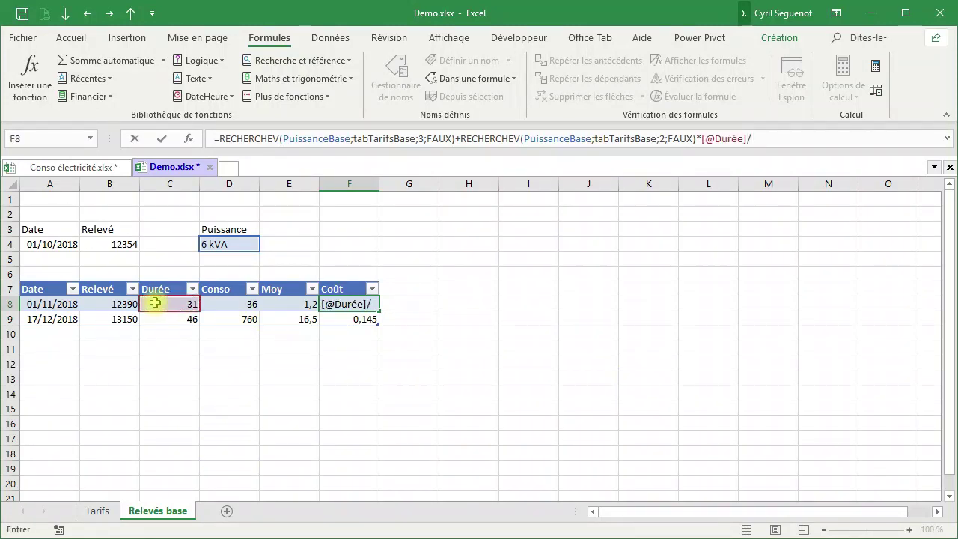
pyautogui.write('365,25')
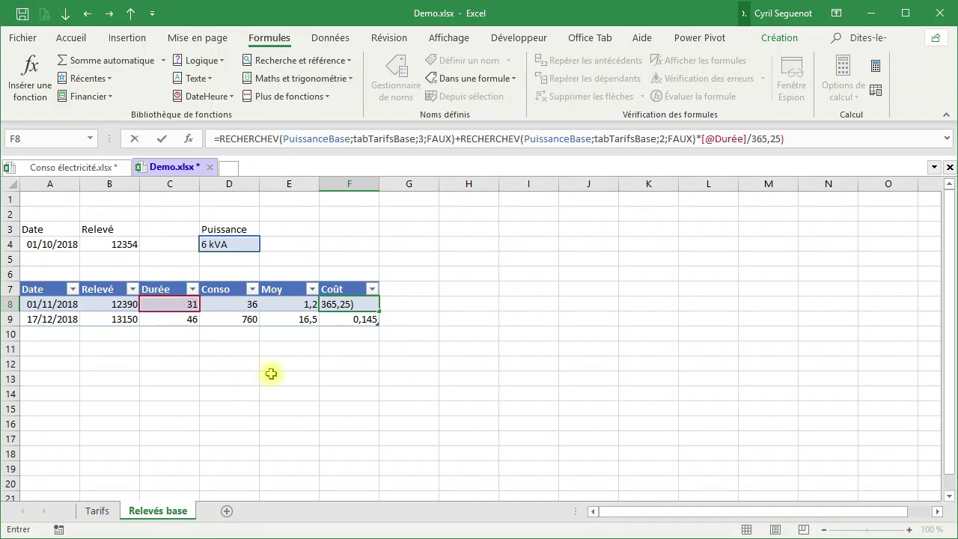
pyautogui.press('Return')
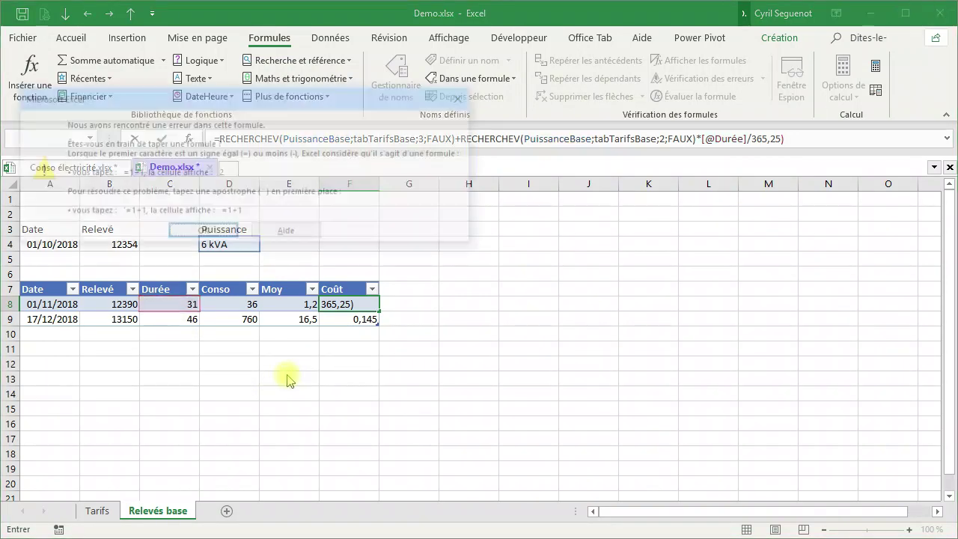
# Remove the extra closing parenthesis after 365,25 in the F8 formula and validate it.
pyautogui.click(214, 233)
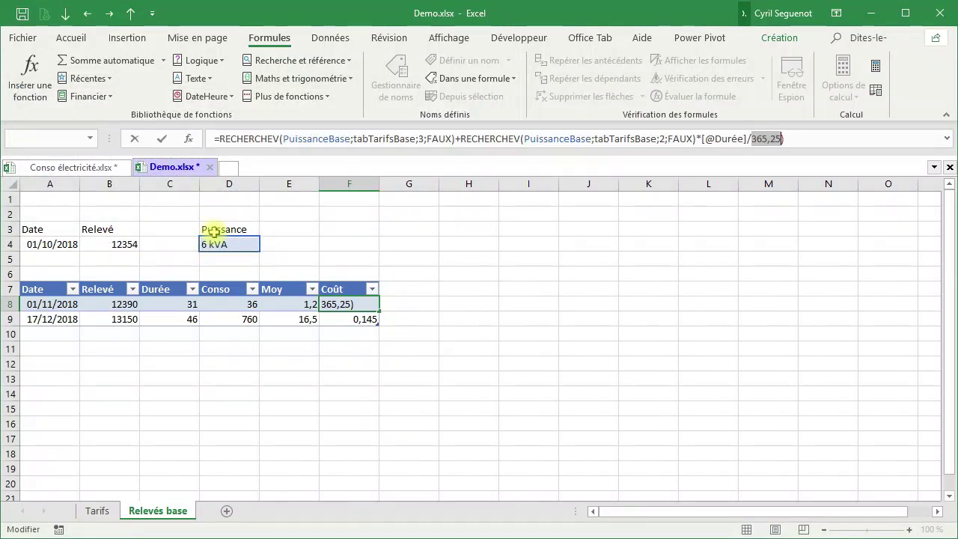
pyautogui.click(809, 140)
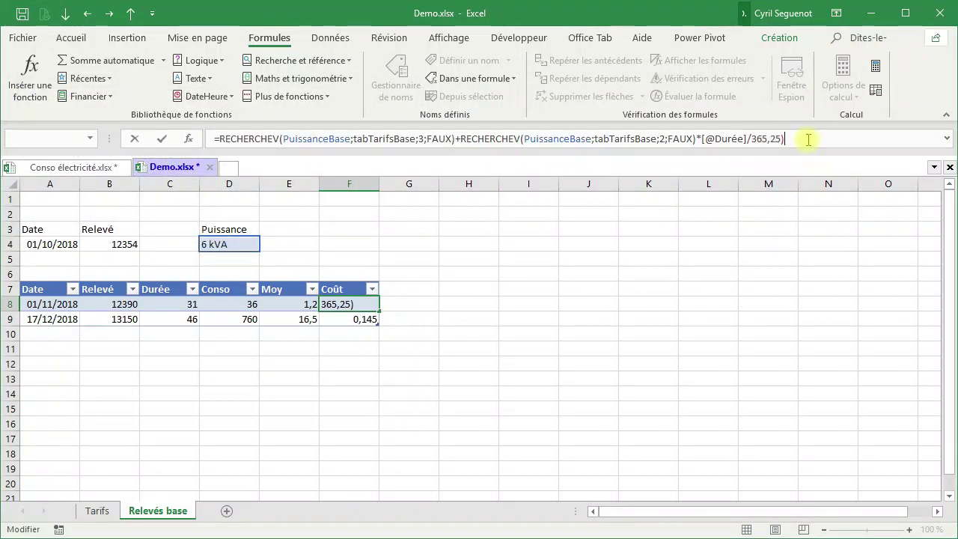
pyautogui.press('BackSpace')
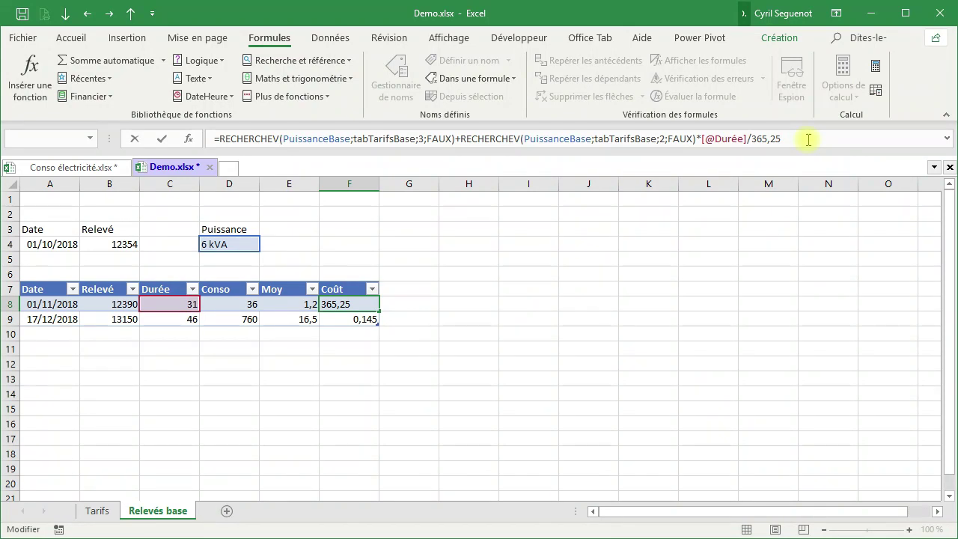
pyautogui.press('Return')
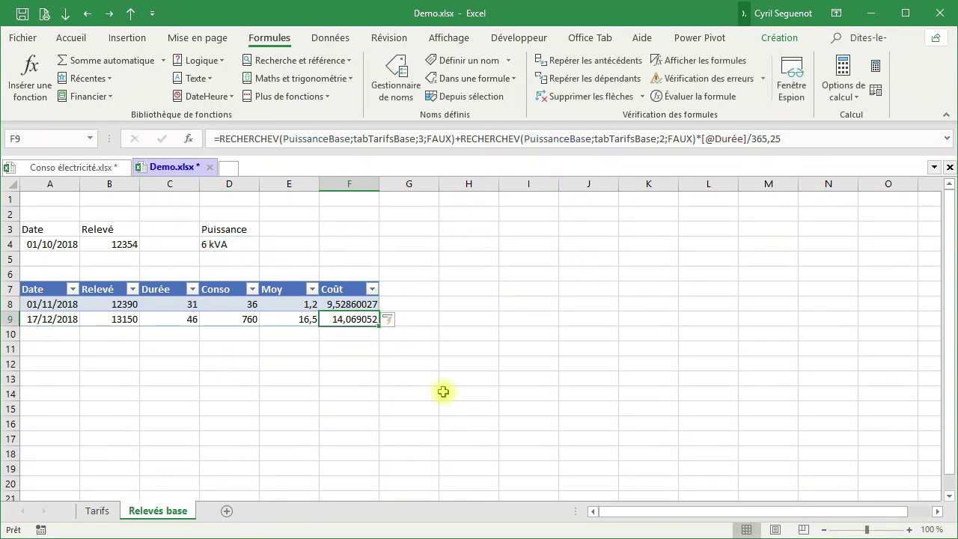
# Apply the Monétaire number format to the values of the Coût column.
pyautogui.click(337, 305)
pyautogui.hotkey('ctrl', '*')
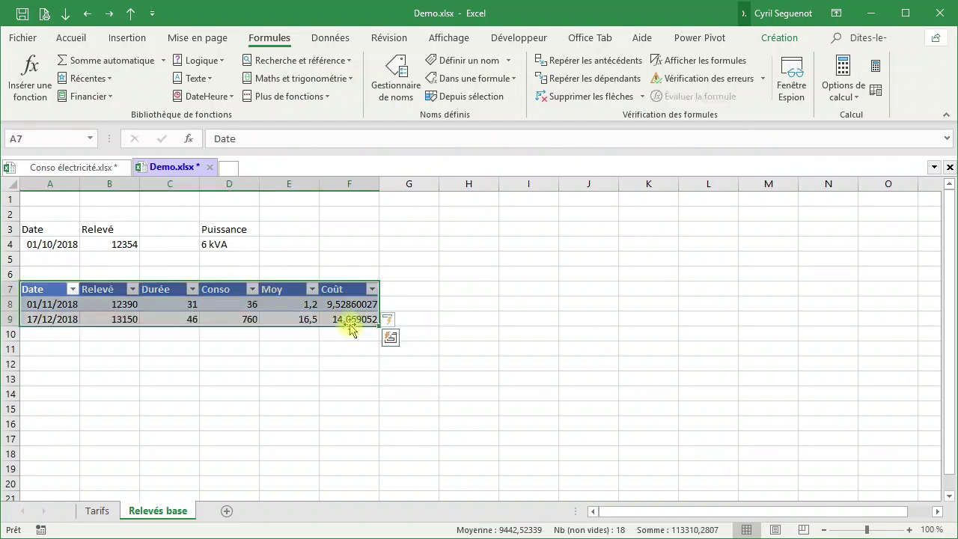
pyautogui.click(351, 305)
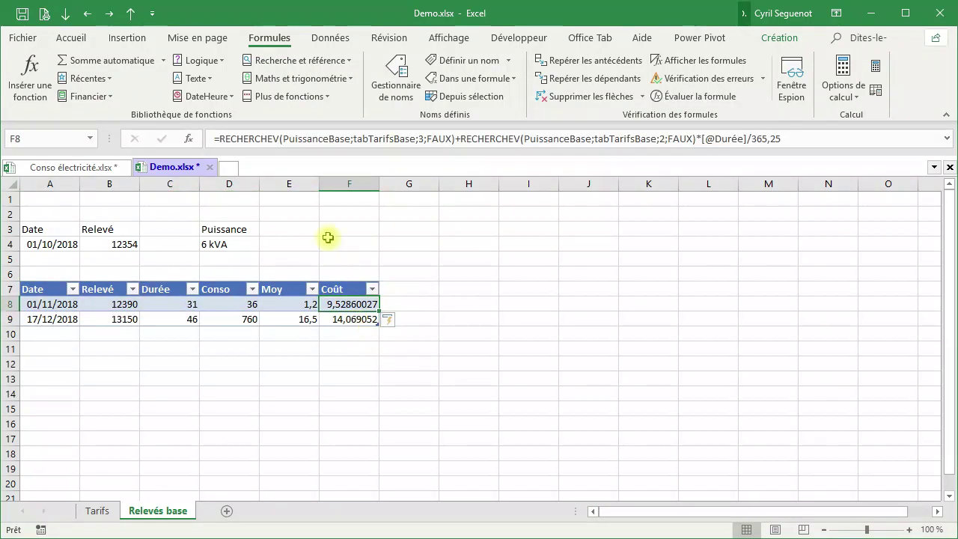
pyautogui.click(67, 41)
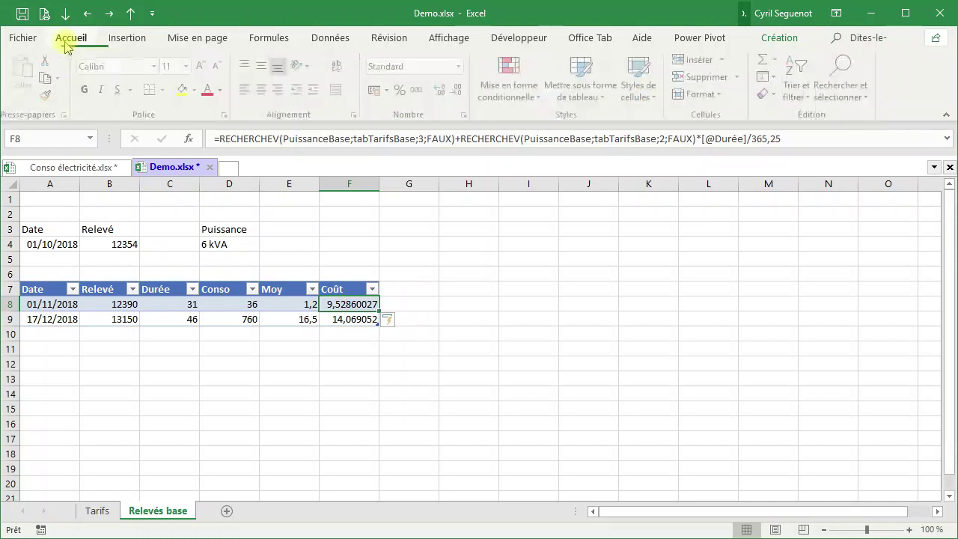
pyautogui.click(347, 281)
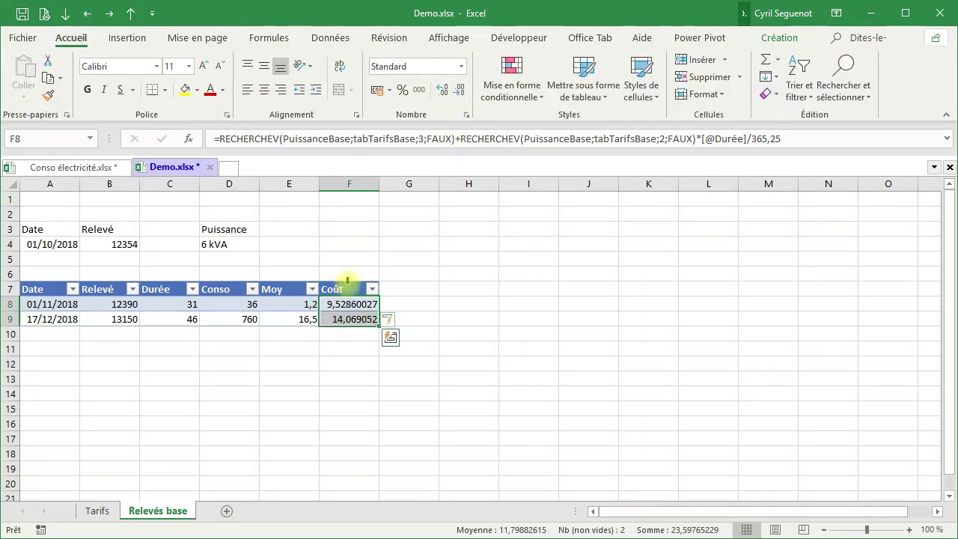
pyautogui.click(462, 68)
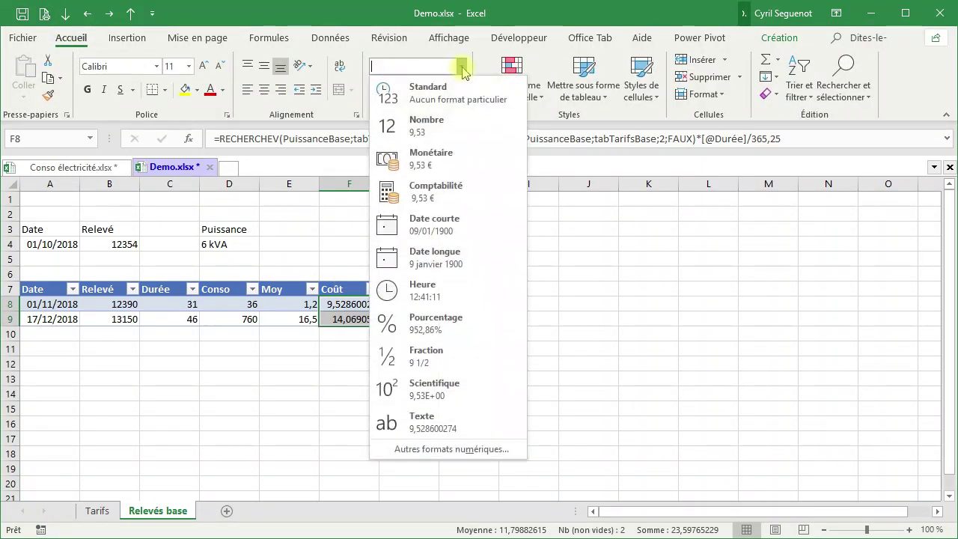
pyautogui.click(433, 163)
pyautogui.click(414, 300)
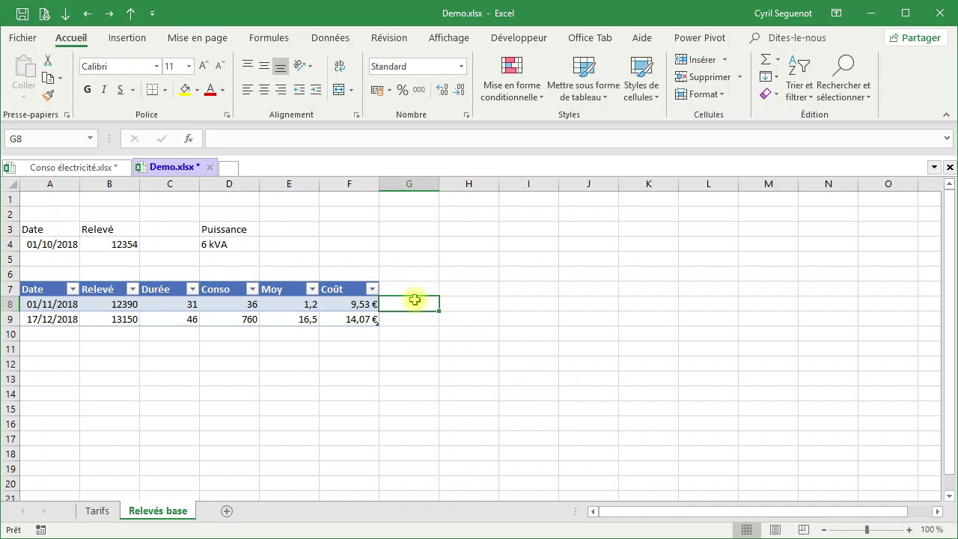
# Apply the light table style with a solid blue header and unbanded white rows to the readings table.
pyautogui.click(218, 308)
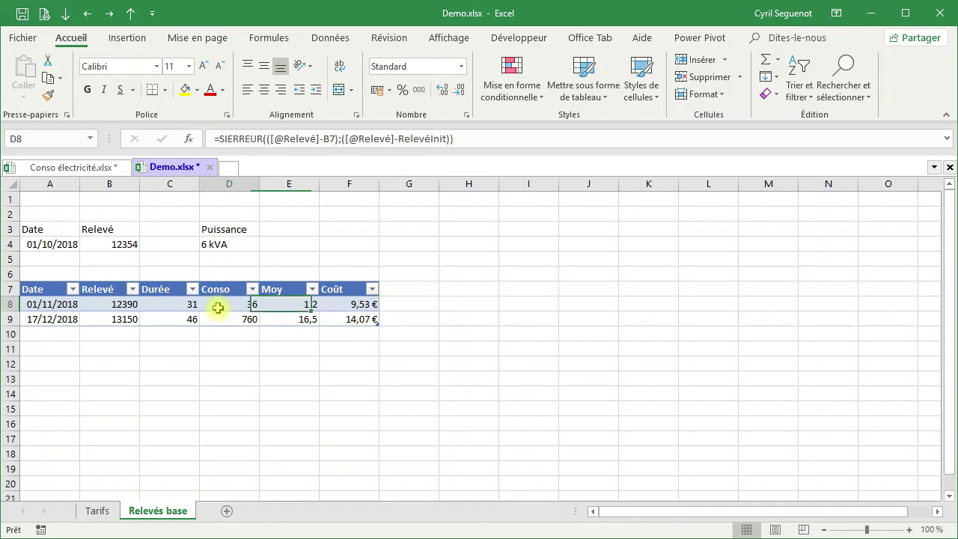
pyautogui.click(17, 38)
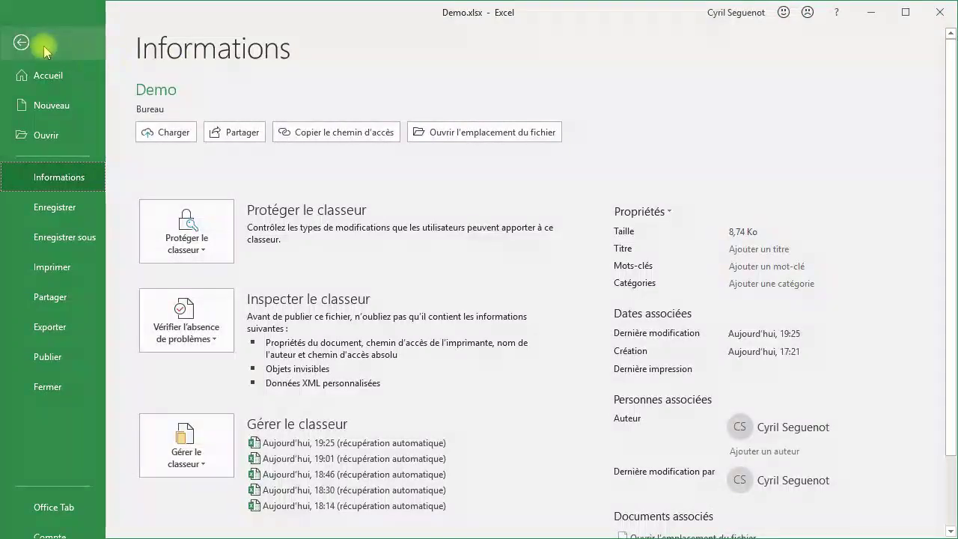
pyautogui.click(31, 42)
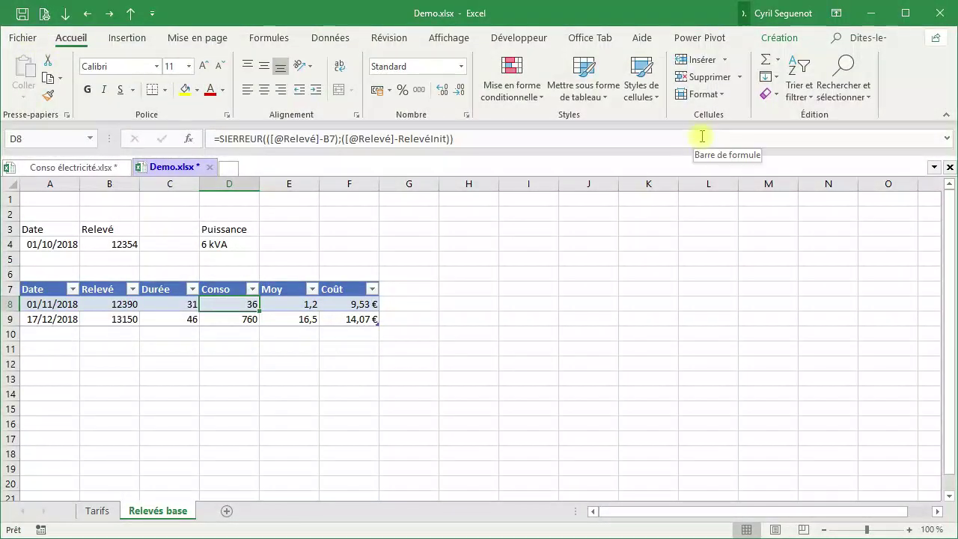
pyautogui.click(779, 37)
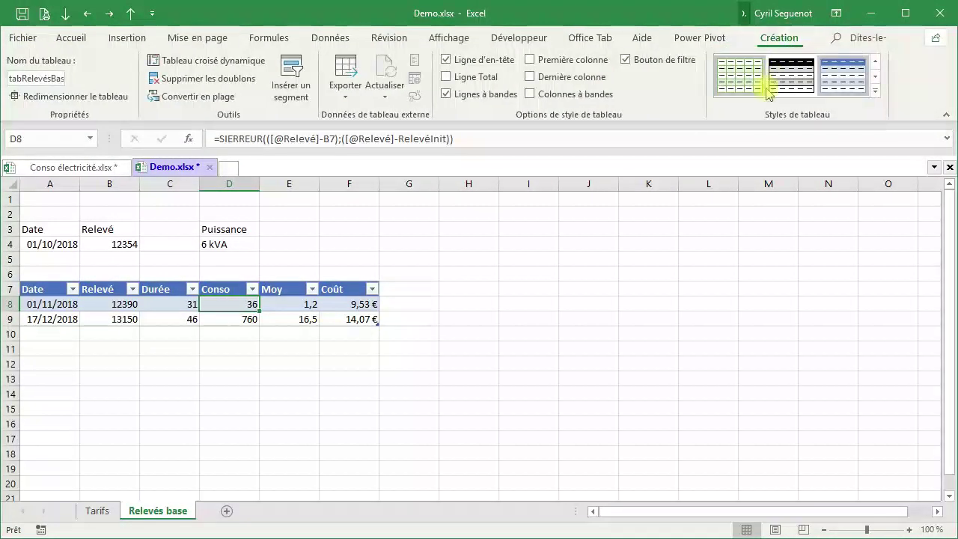
pyautogui.click(873, 91)
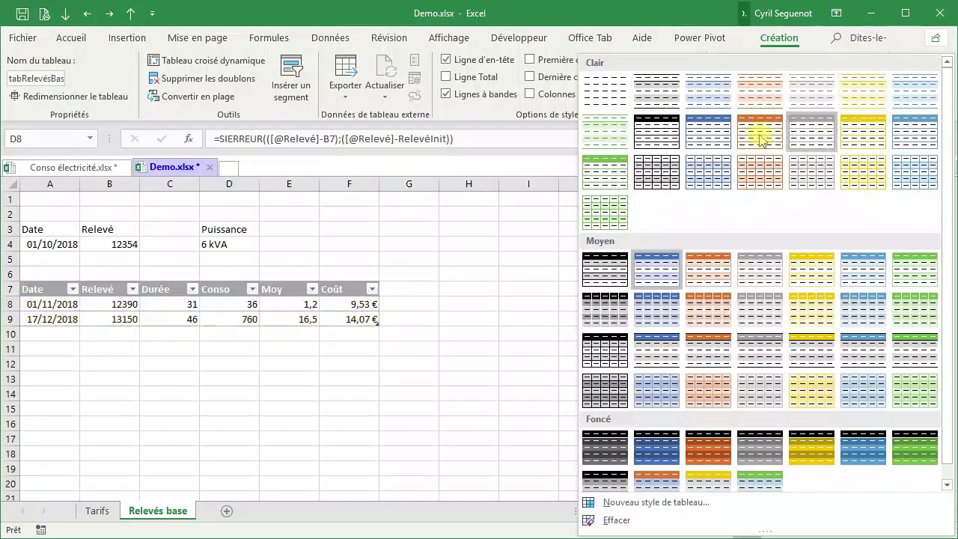
pyautogui.click(717, 135)
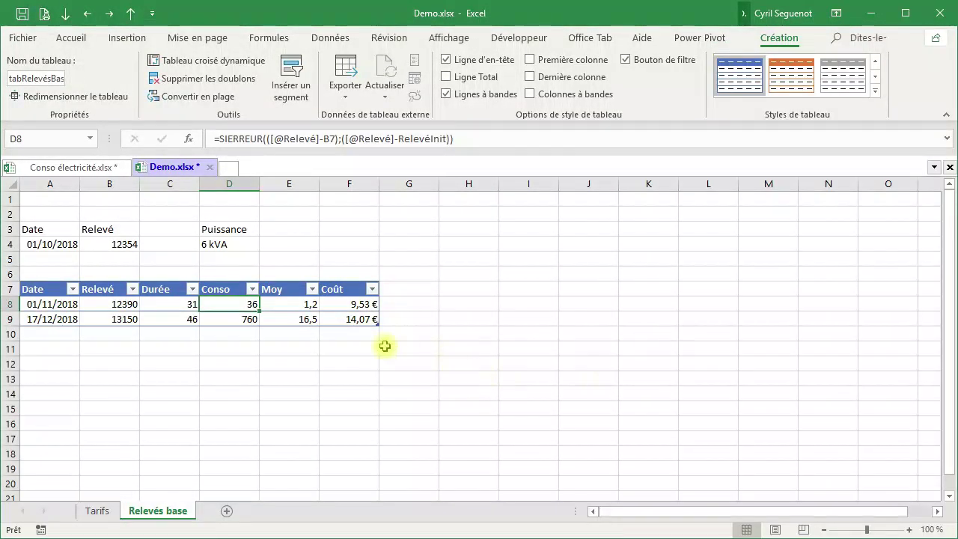
# Add a total row to the readings table and summarise the Durée and Conso columns with Somme.
pyautogui.click(459, 81)
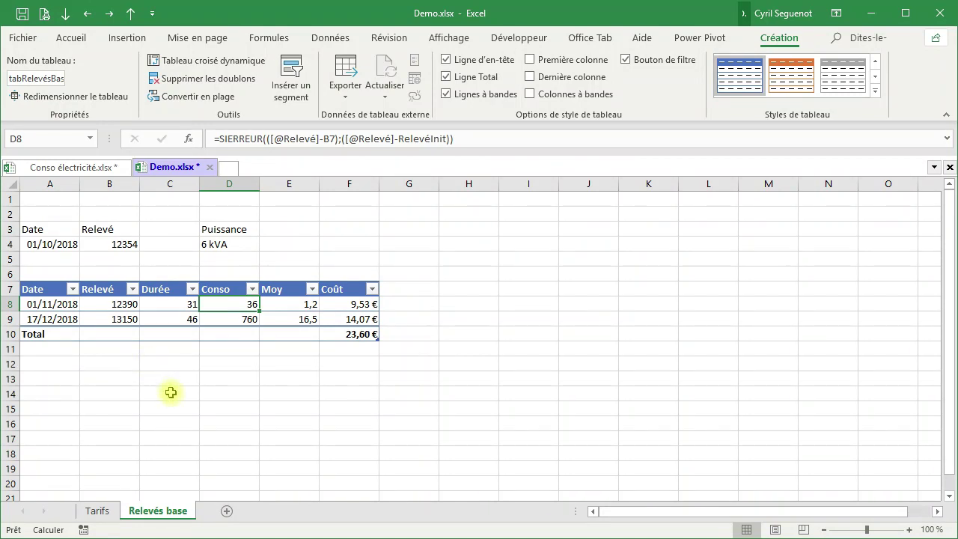
pyautogui.click(178, 334)
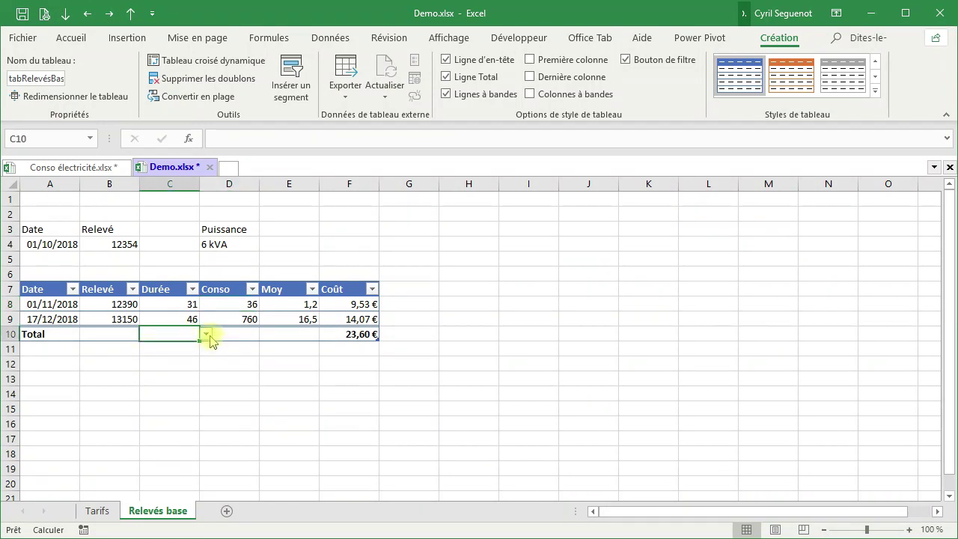
pyautogui.click(206, 334)
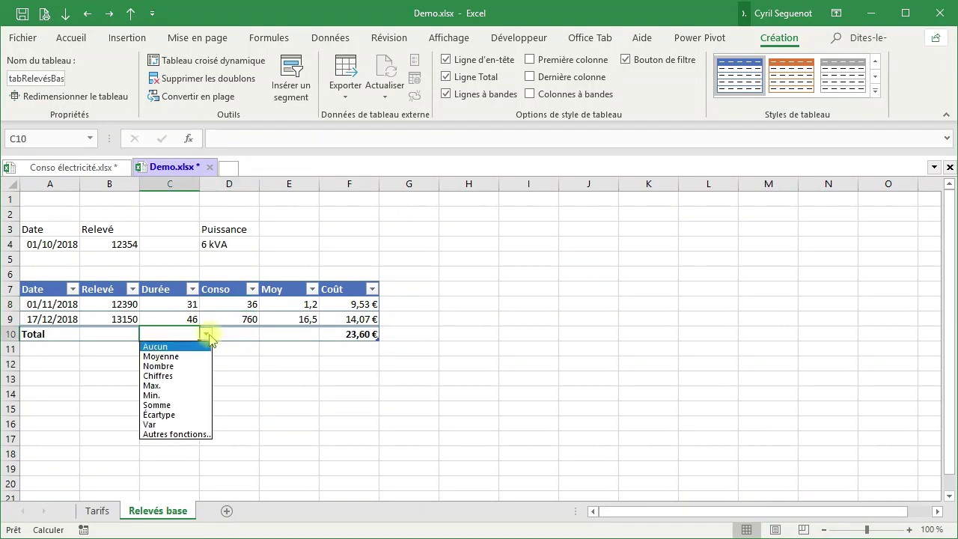
pyautogui.click(175, 405)
pyautogui.click(237, 334)
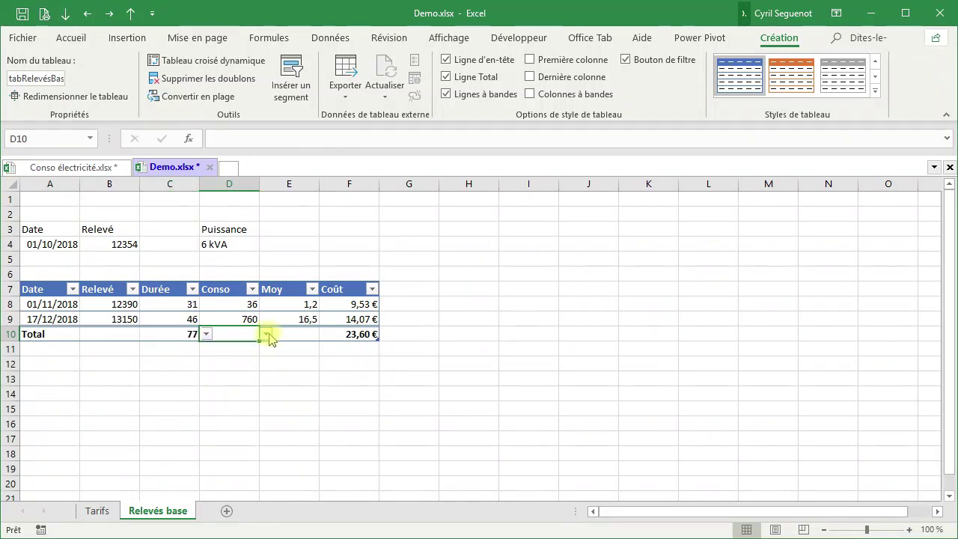
pyautogui.click(267, 335)
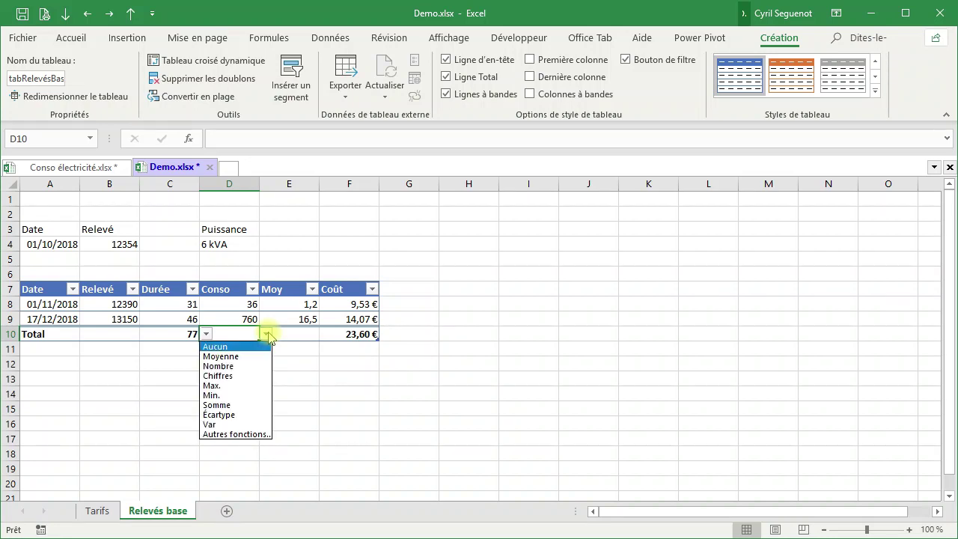
pyautogui.click(228, 406)
# Enter a formula in the Moy total cell E10 dividing the Conso total by the Durée total.
pyautogui.click(289, 337)
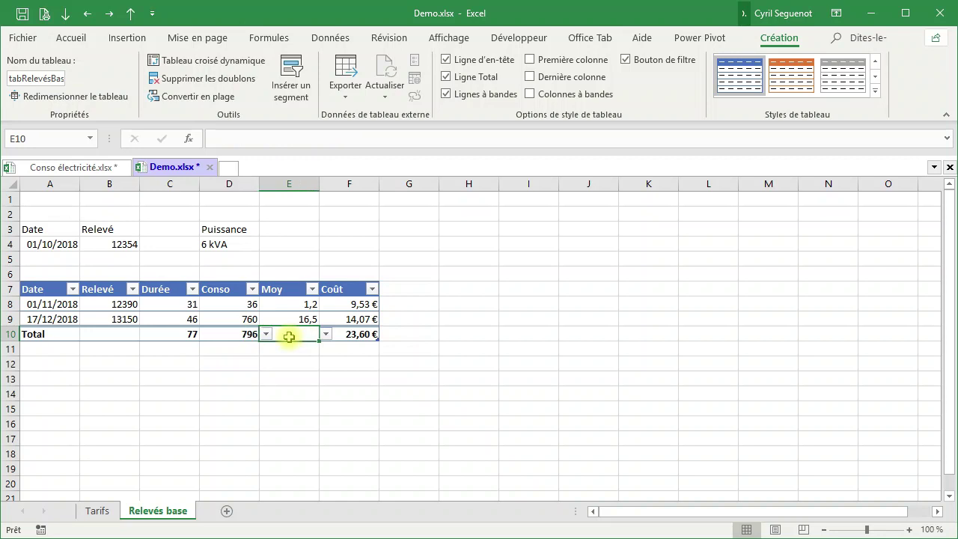
pyautogui.click(328, 335)
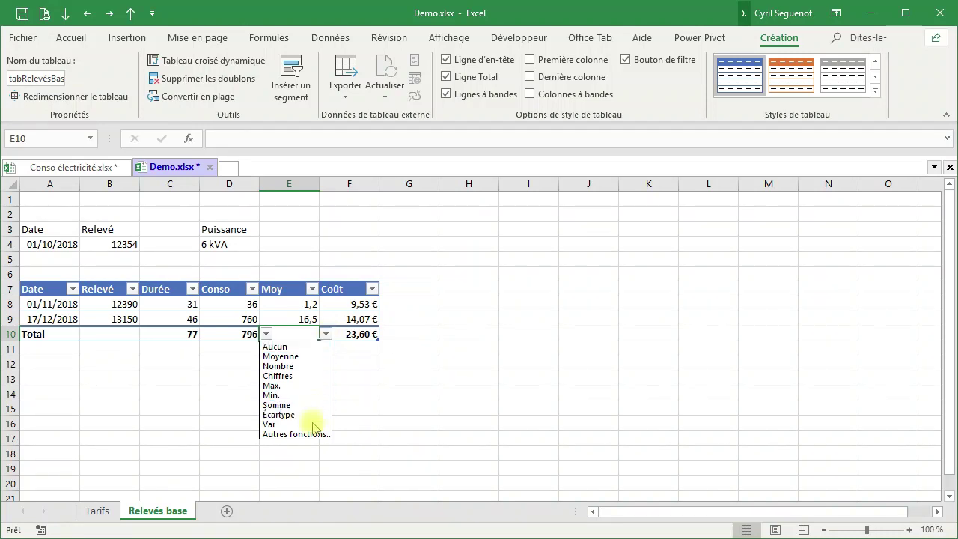
pyautogui.click(258, 138)
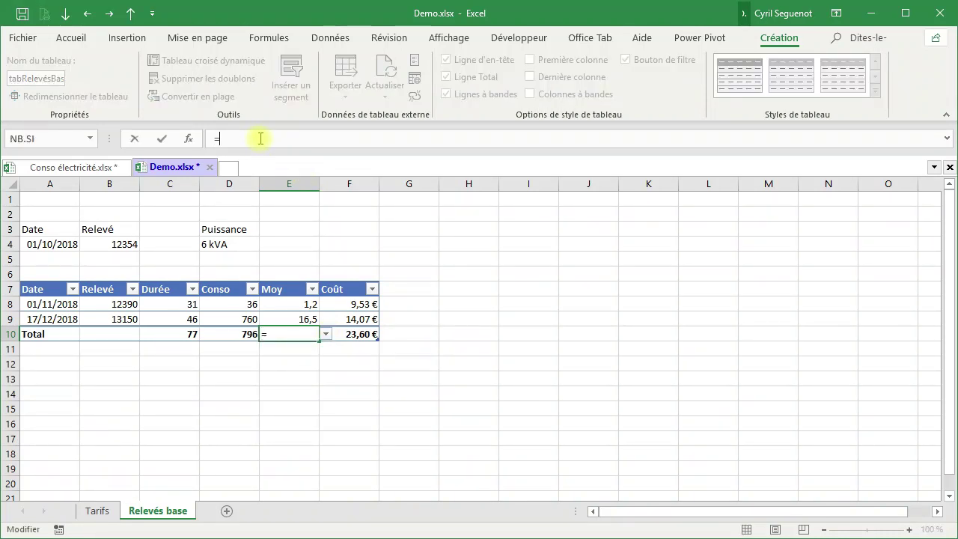
pyautogui.click(231, 334)
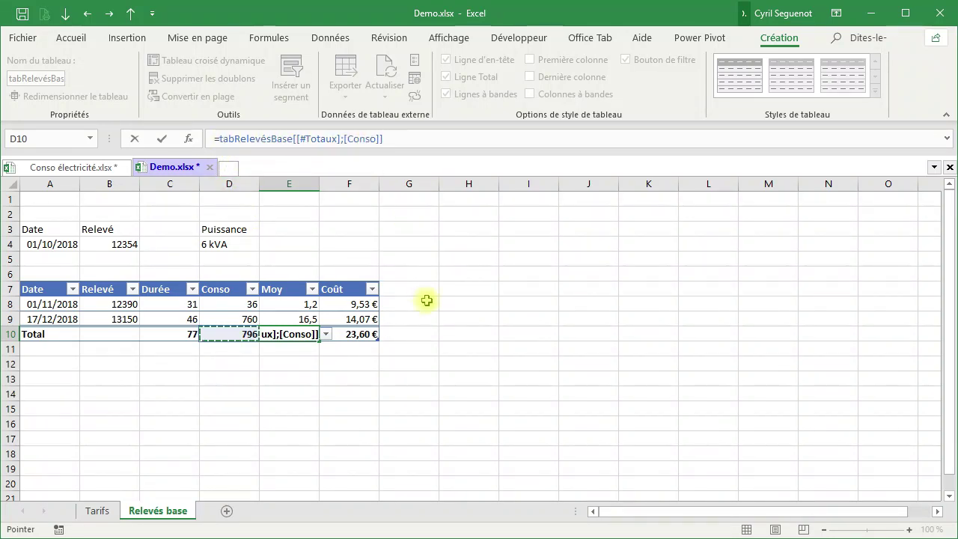
pyautogui.write('/')
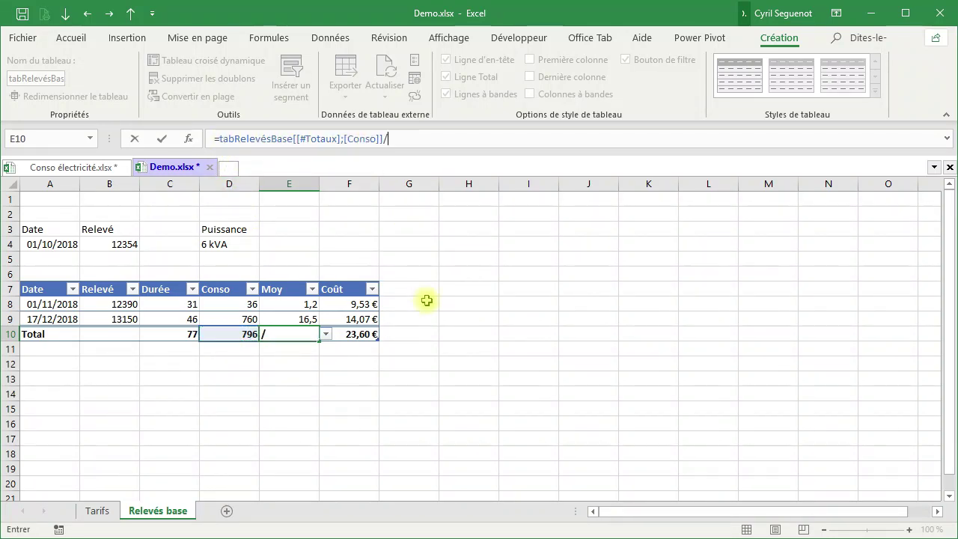
pyautogui.click(166, 334)
pyautogui.press('Return')
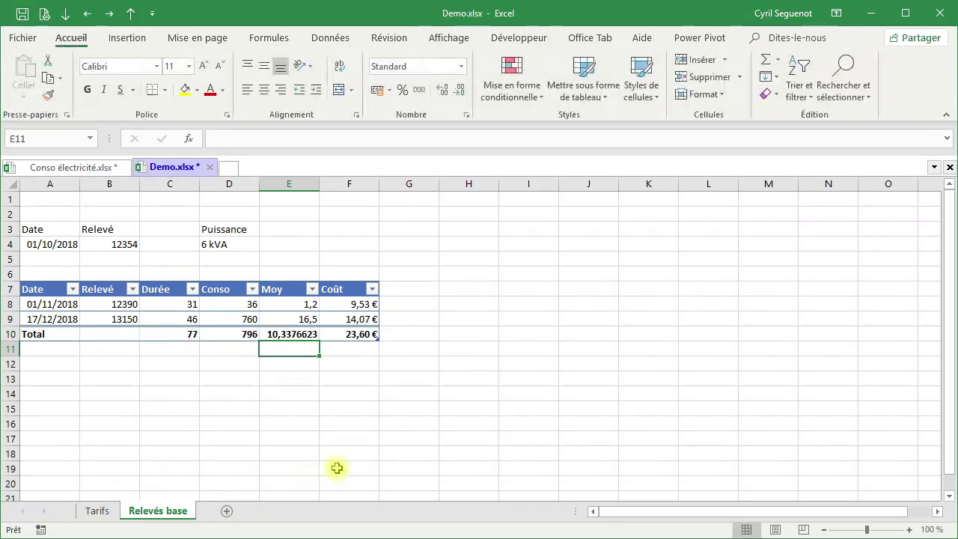
# Reduce the Moy total in E10 to one decimal place.
pyautogui.click(278, 335)
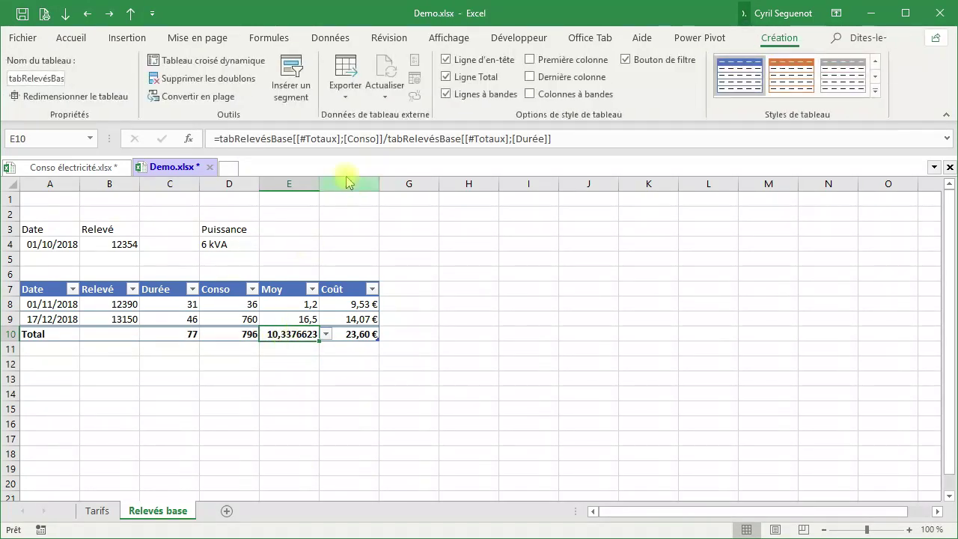
pyautogui.click(69, 39)
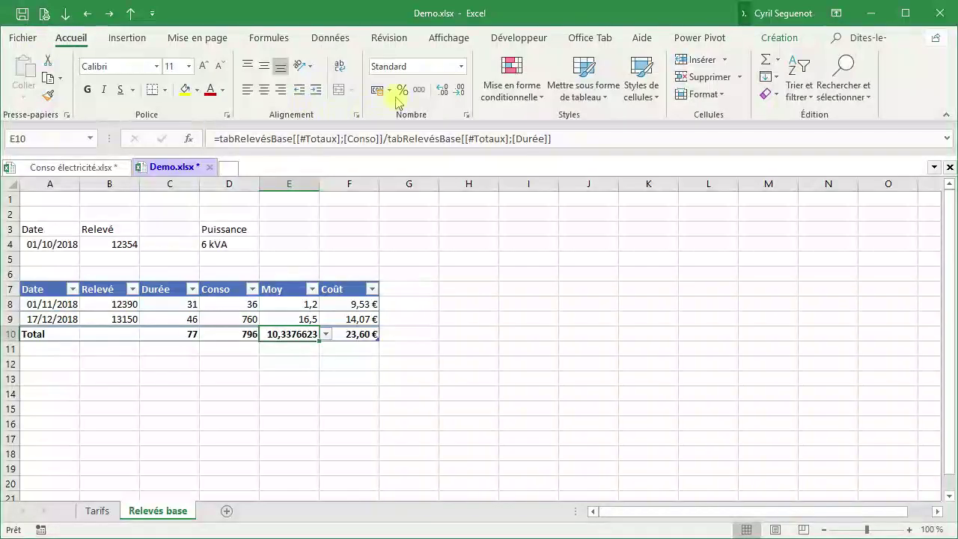
pyautogui.click(460, 90)
pyautogui.click(460, 90)
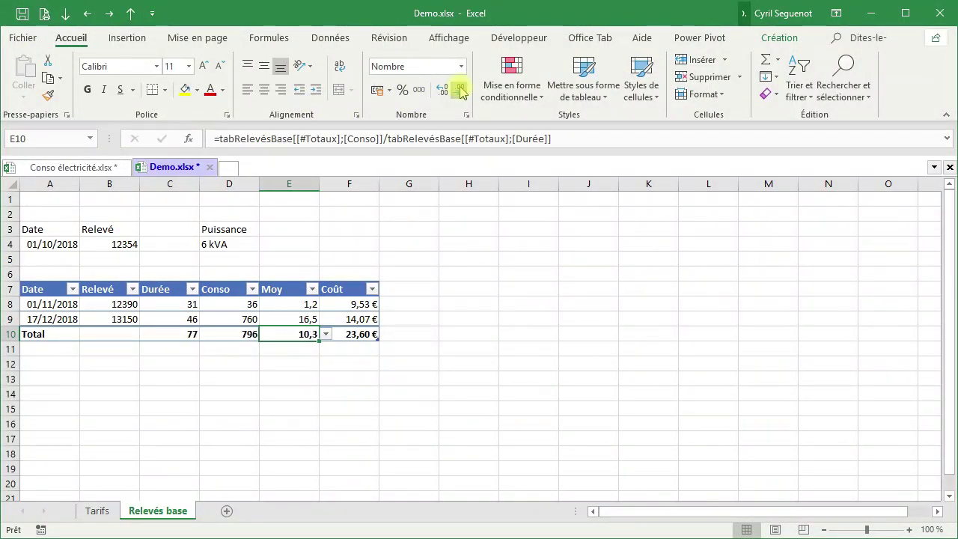
pyautogui.click(360, 336)
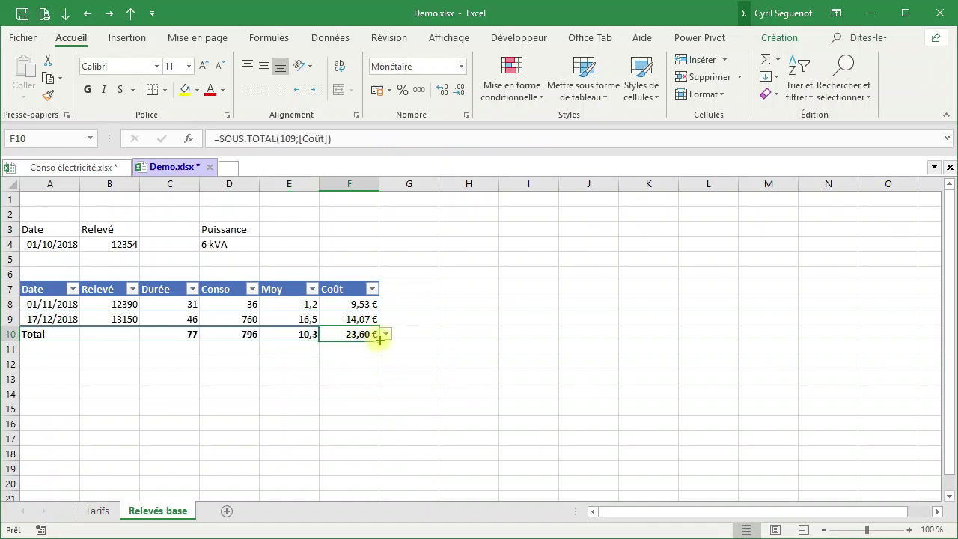
pyautogui.click(386, 335)
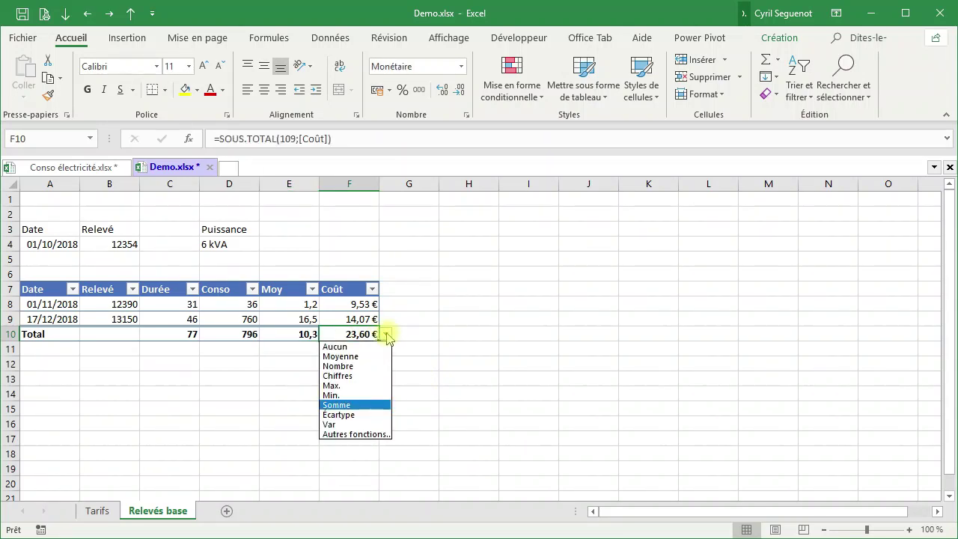
pyautogui.click(387, 336)
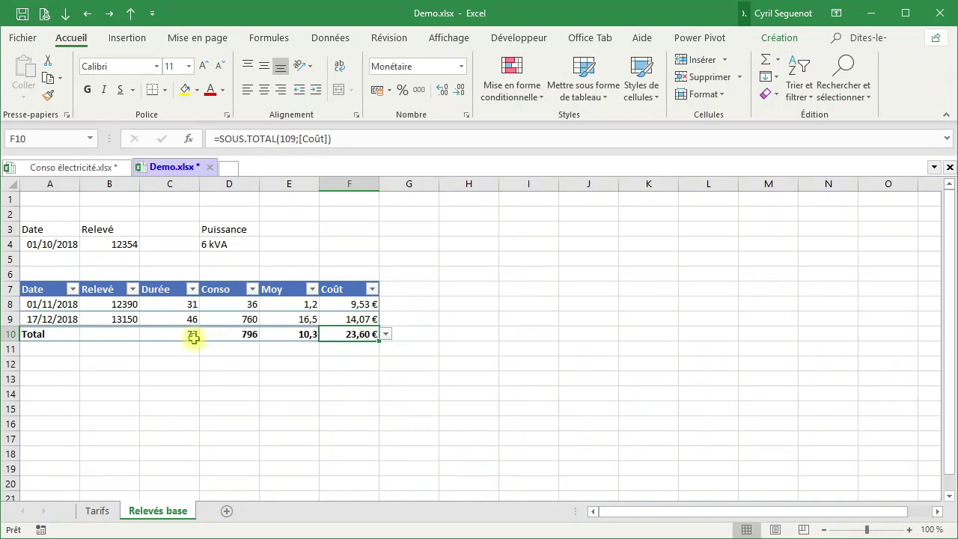
# Fill the calculated cells C8:F9, from Durée to Coût, with light grey.
pyautogui.moveTo(63, 305); pyautogui.dragTo(85, 318)
pyautogui.click(152, 305)
pyautogui.moveTo(152, 304); pyautogui.dragTo(338, 316)
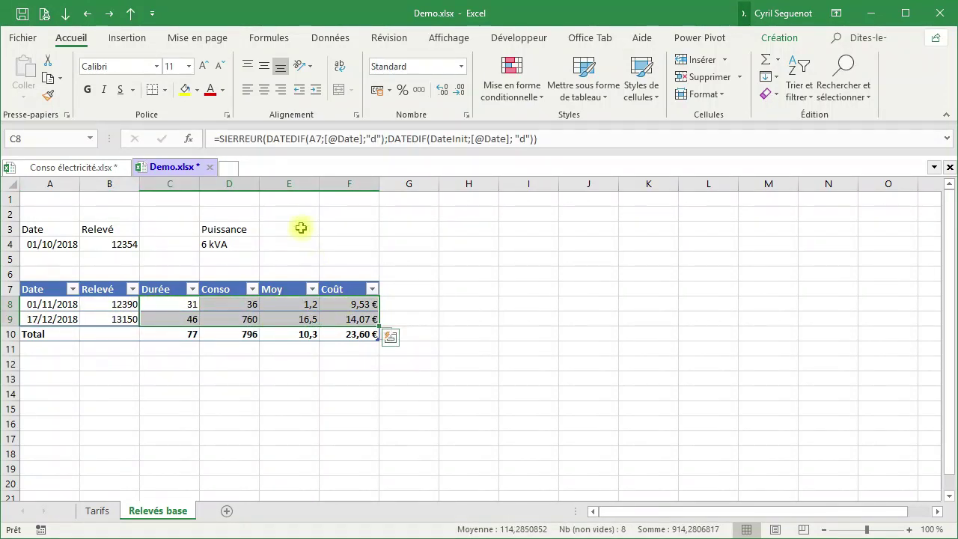
pyautogui.click(223, 91)
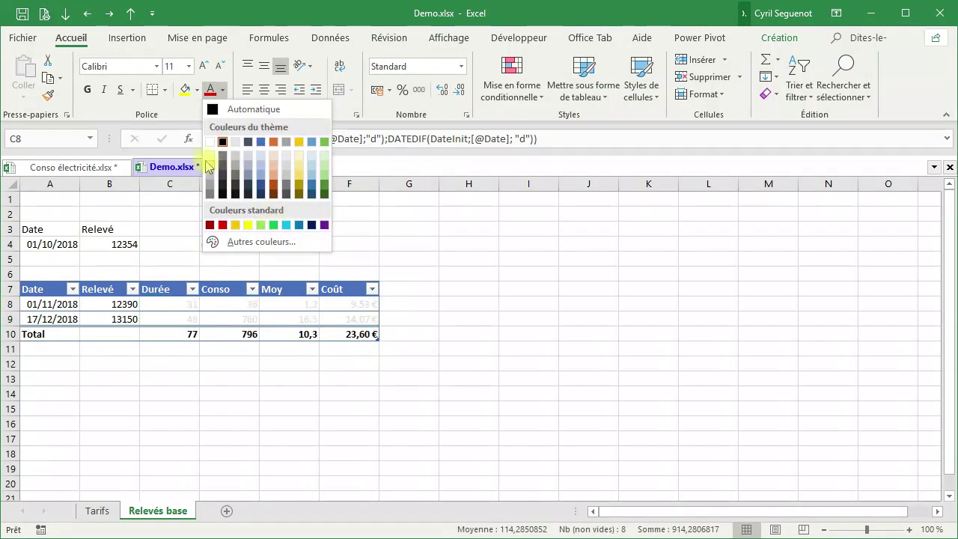
pyautogui.click(197, 90)
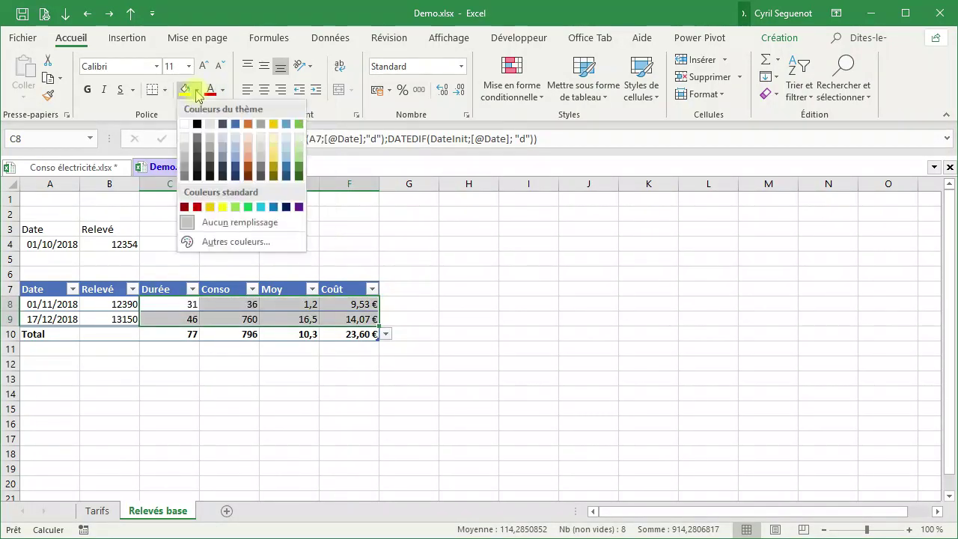
pyautogui.click(187, 156)
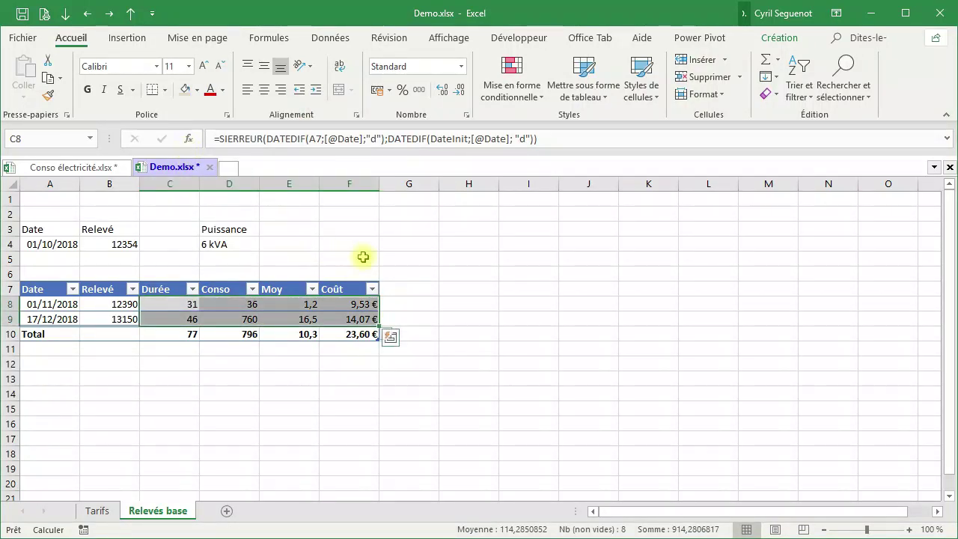
pyautogui.click(407, 306)
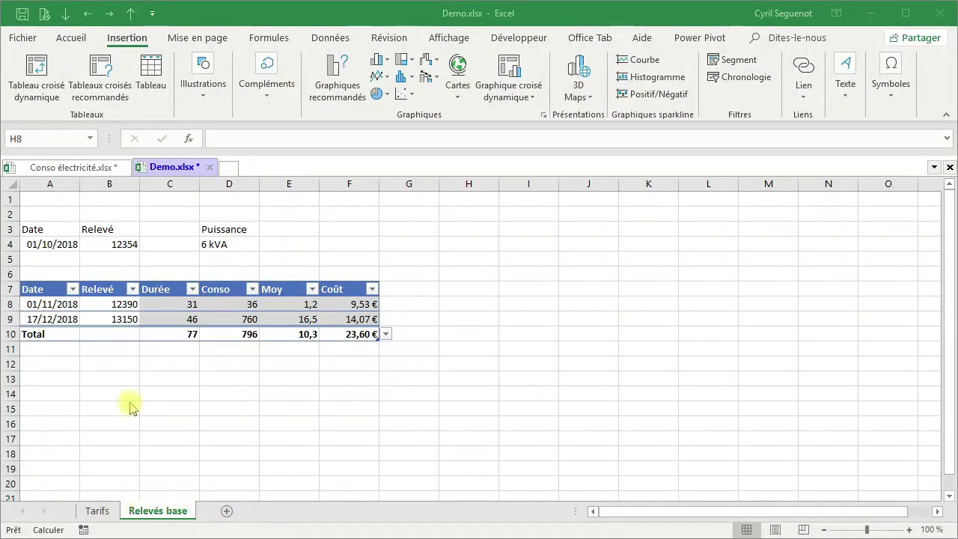
# Examine the Moy and Date columns behind the daily consumption chart in Conso électricité.xlsx, and return to Demo.xlsx.
pyautogui.click(65, 169)
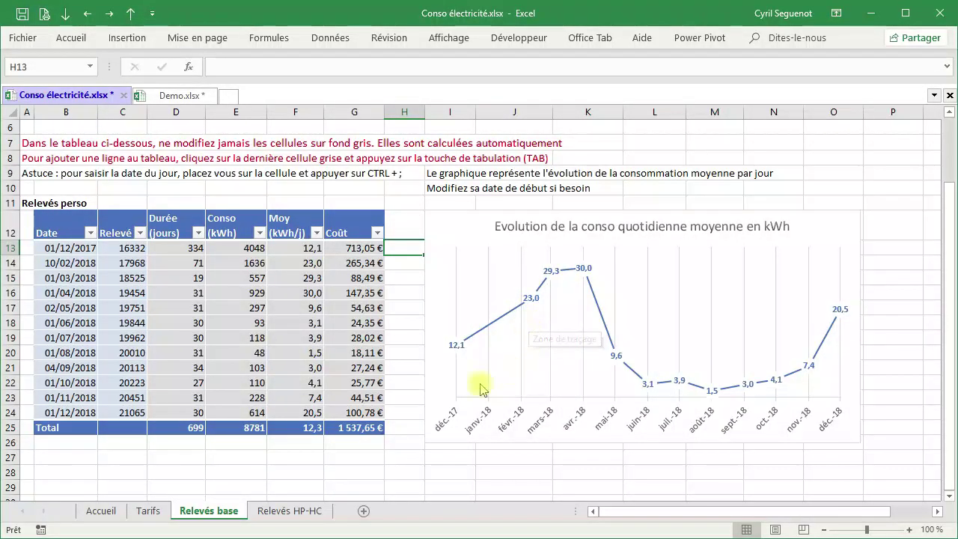
pyautogui.click(295, 213)
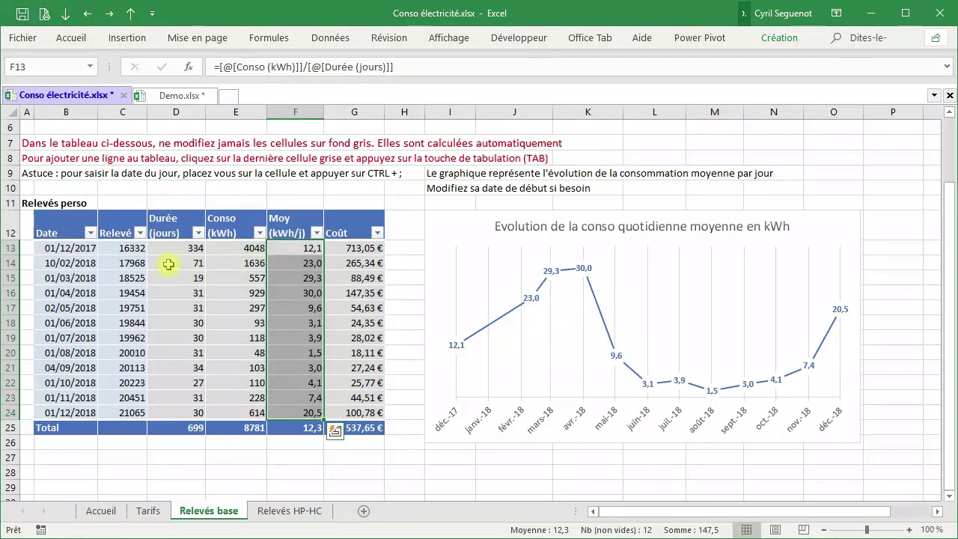
pyautogui.click(74, 215)
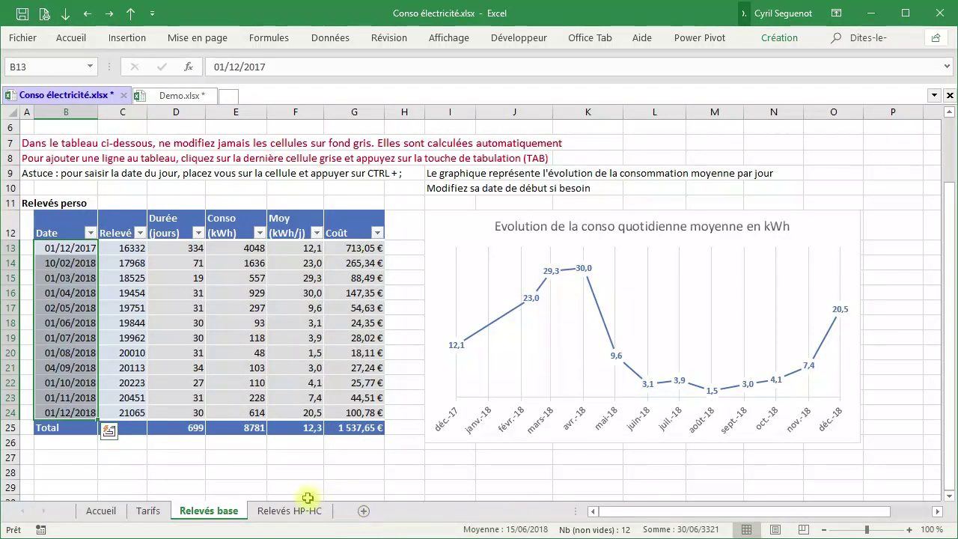
pyautogui.click(174, 101)
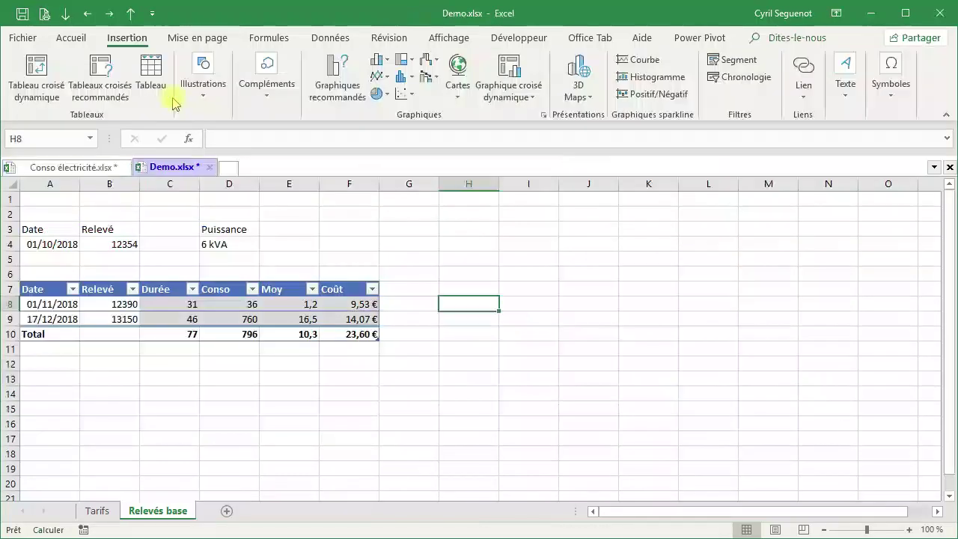
# Insert a 2D line chart with markers from the Date and Moy data, and place it beside the readings table from column G.
pyautogui.click(47, 280)
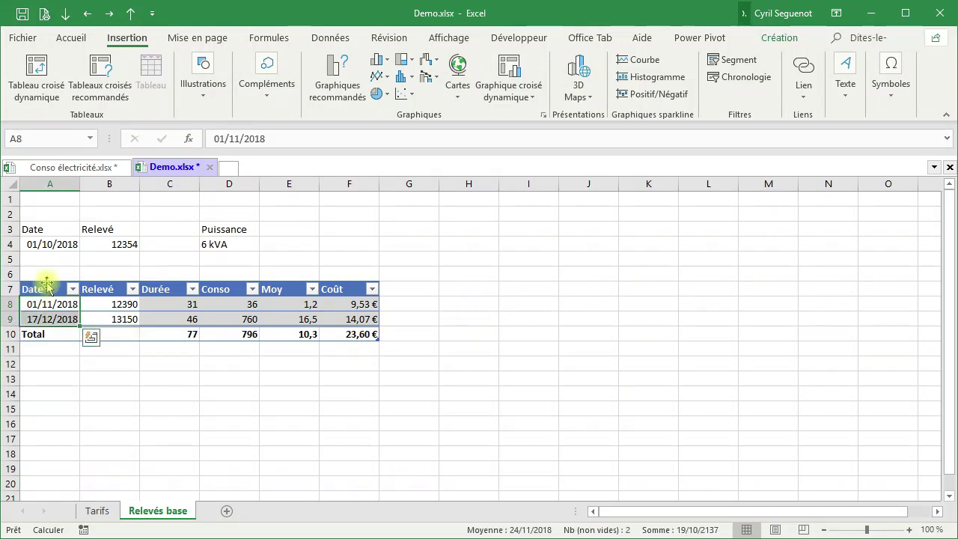
pyautogui.keyDown('ctrl'); pyautogui.click(282, 280); pyautogui.keyUp('ctrl')
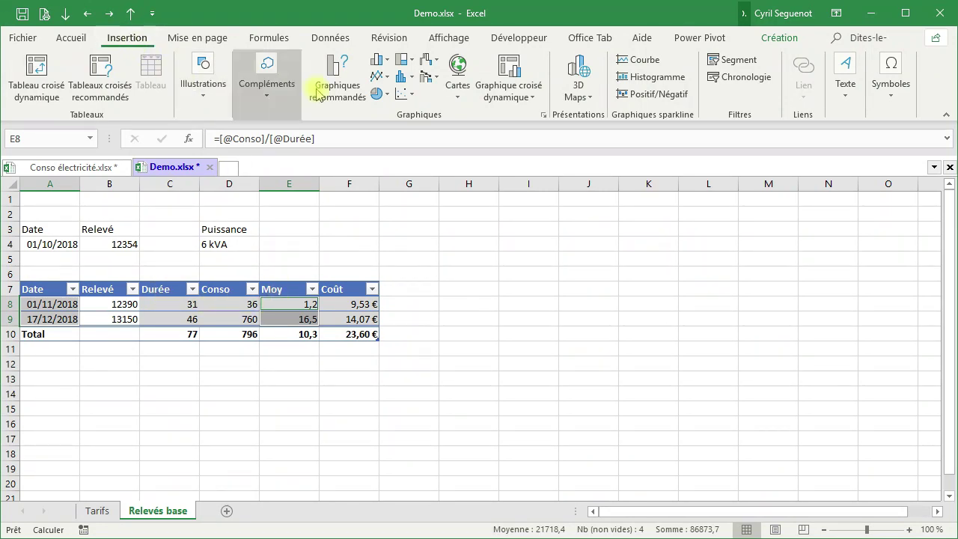
pyautogui.click(389, 80)
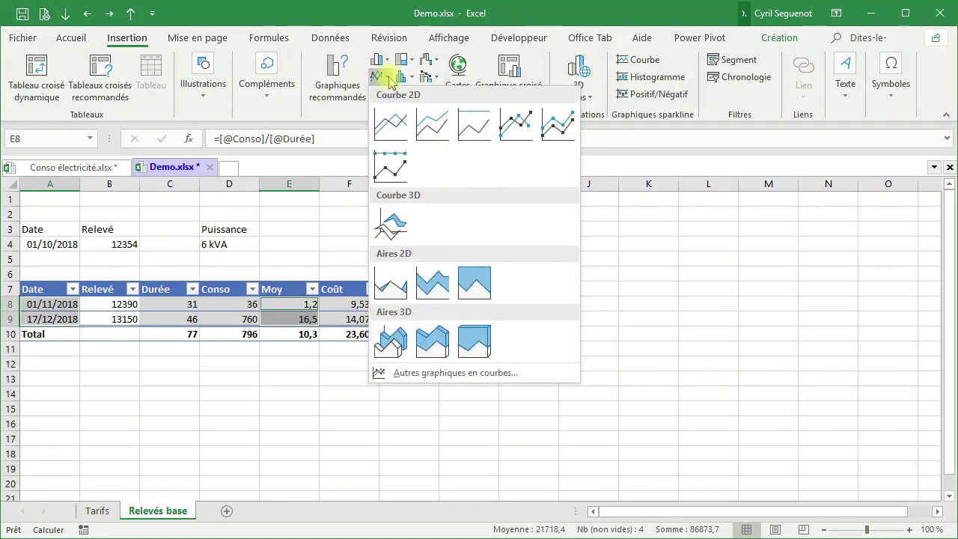
pyautogui.click(530, 129)
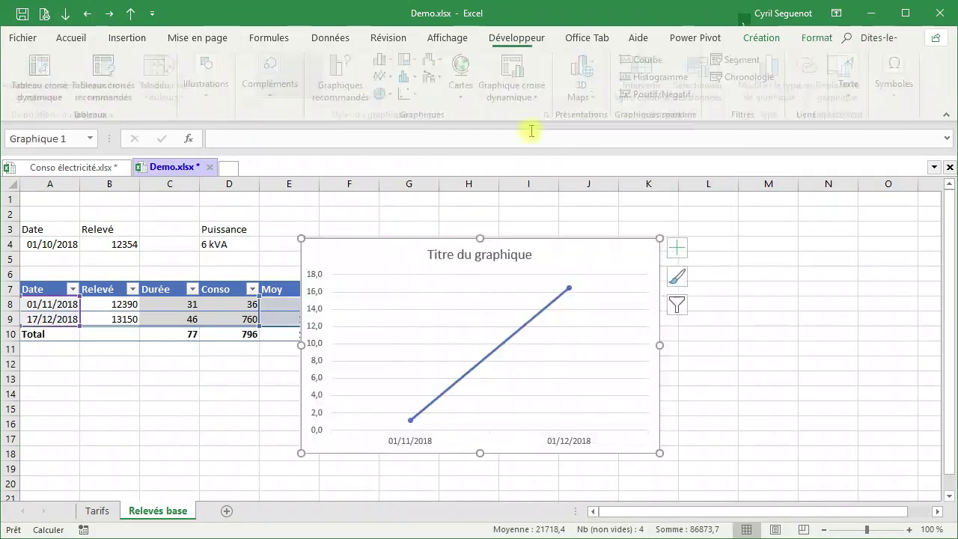
pyautogui.moveTo(453, 243)
pyautogui.mouseDown()
pyautogui.moveTo(582, 261)
pyautogui.moveTo(552, 280)
pyautogui.mouseUp()
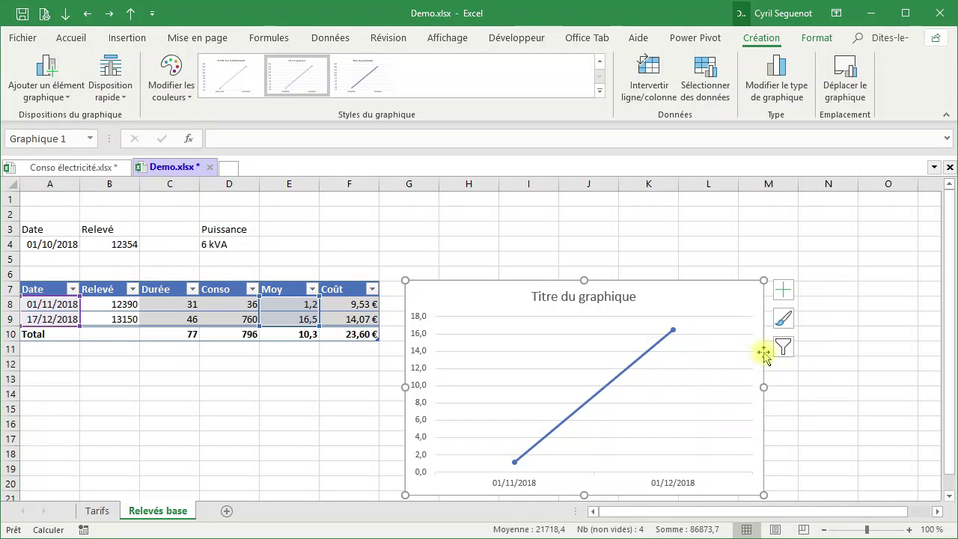
# Apply the white chart style with data labels at the points and no gridlines or vertical axis to the line chart.
pyautogui.click(784, 321)
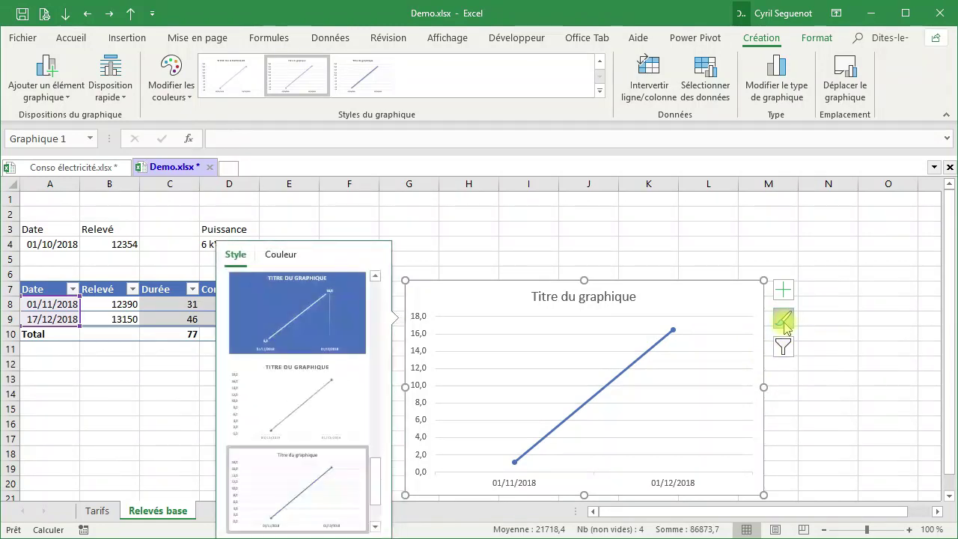
pyautogui.moveTo(380, 483)
pyautogui.mouseDown()
pyautogui.moveTo(381, 302)
pyautogui.moveTo(385, 412)
pyautogui.mouseUp()
pyautogui.click(336, 355)
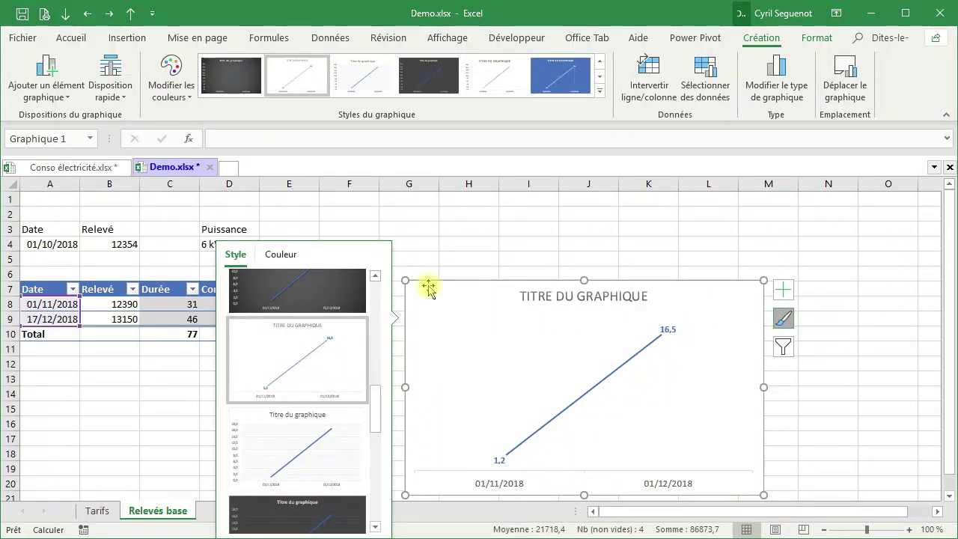
pyautogui.click(442, 260)
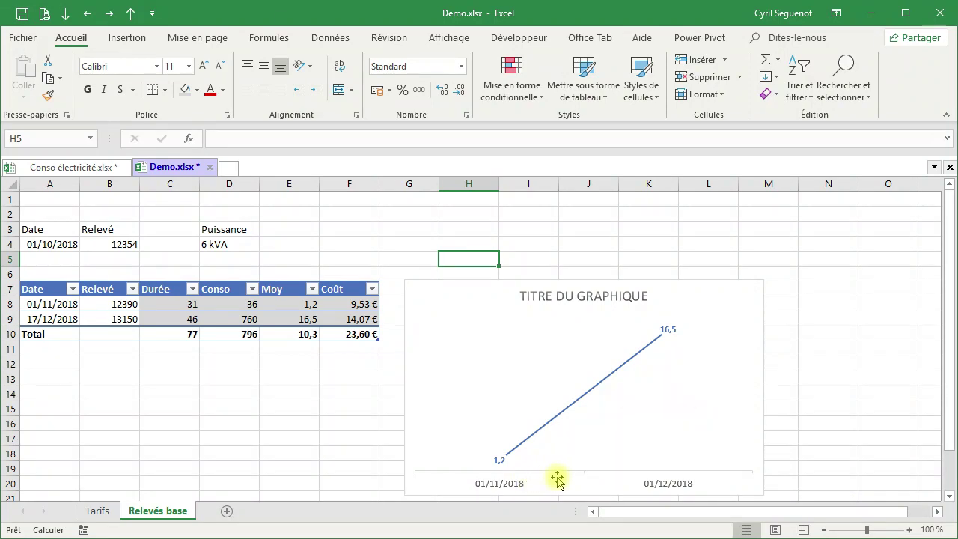
# Replace the chart title with EVOLUTION CONSO JOURNALIÈRE.
pyautogui.moveTo(839, 513); pyautogui.dragTo(883, 511)
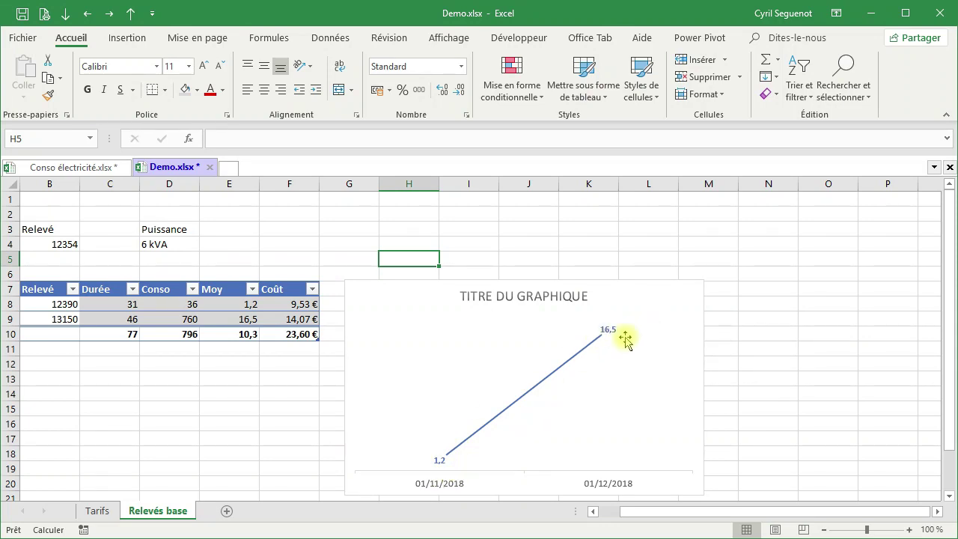
pyautogui.click(498, 296)
pyautogui.click(498, 296)
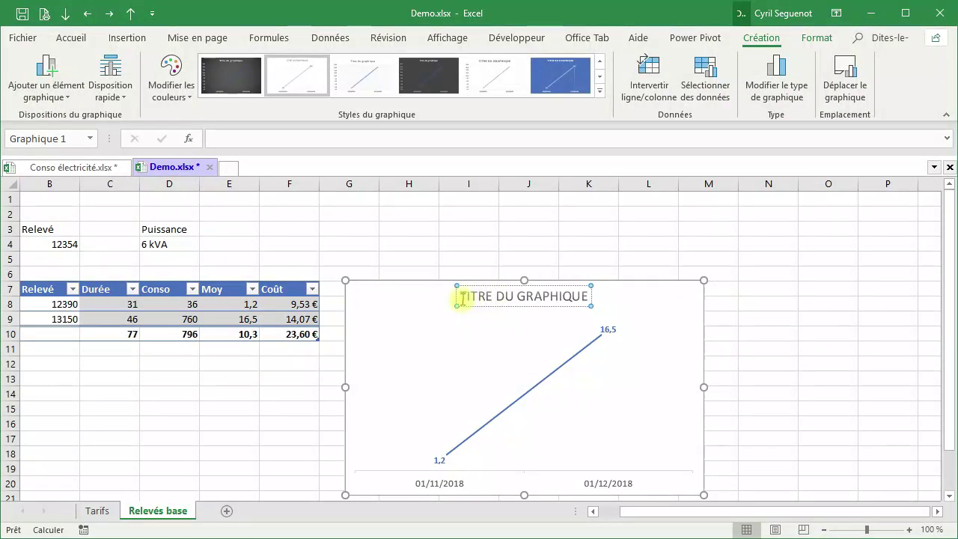
pyautogui.moveTo(462, 297); pyautogui.dragTo(583, 297)
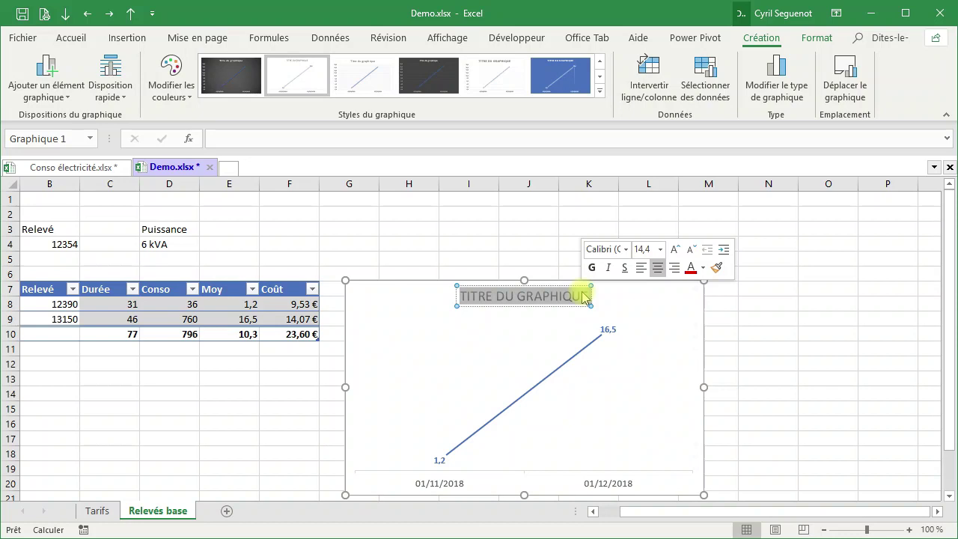
pyautogui.write('VALEUR')
pyautogui.press('BackSpace')
pyautogui.press('BackSpace')
pyautogui.press('BackSpace')
pyautogui.press('BackSpace')
pyautogui.press('BackSpace')
pyautogui.write('EVOLUTION C')
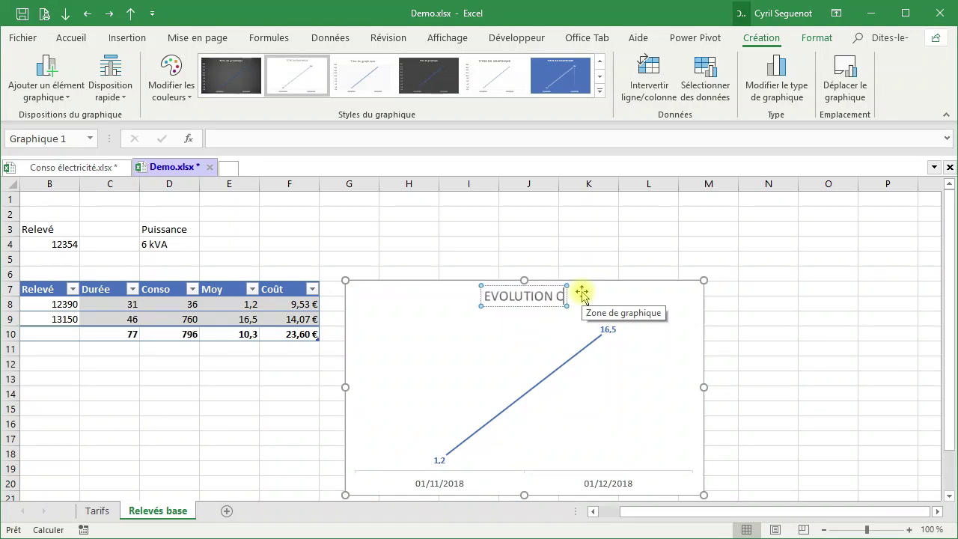
pyautogui.write('ONSO JOUR')
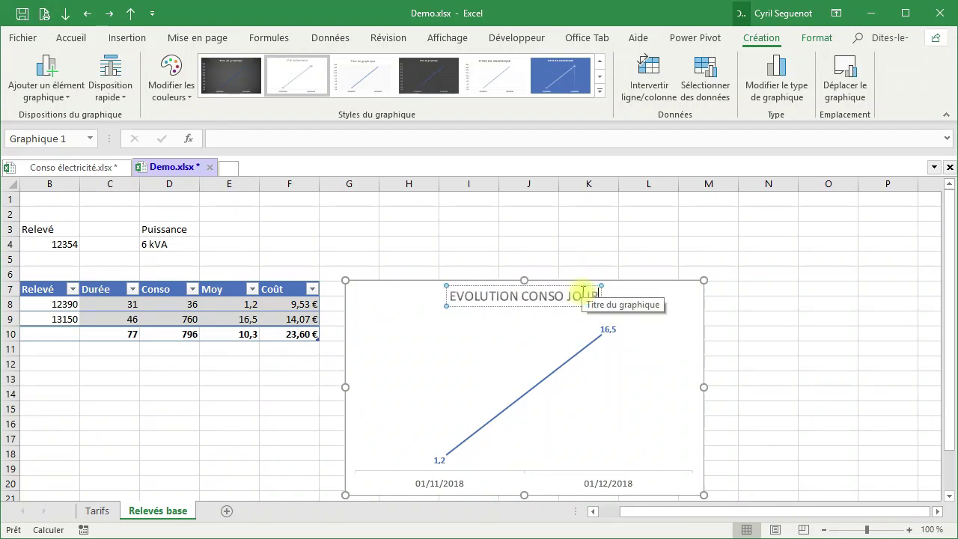
pyautogui.write('NALIÈRE')
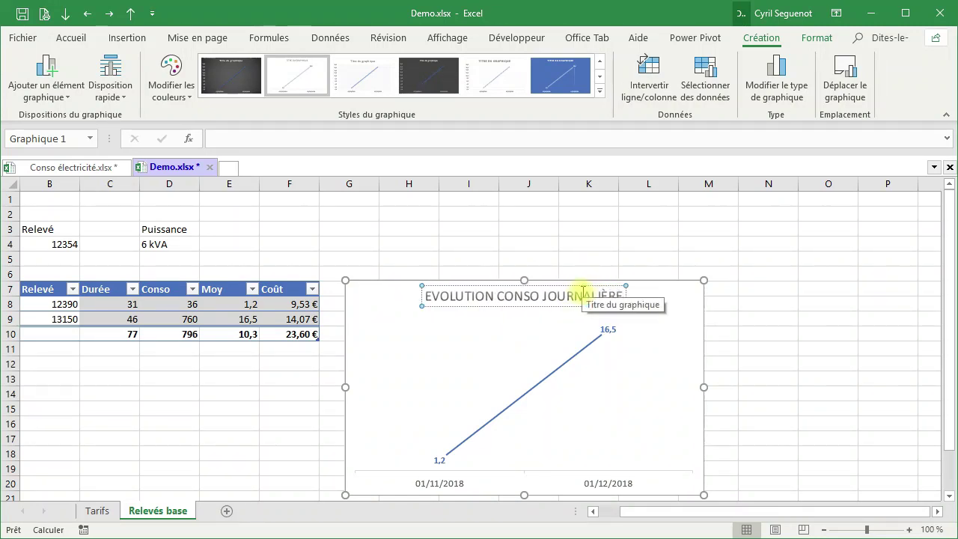
pyautogui.click(560, 253)
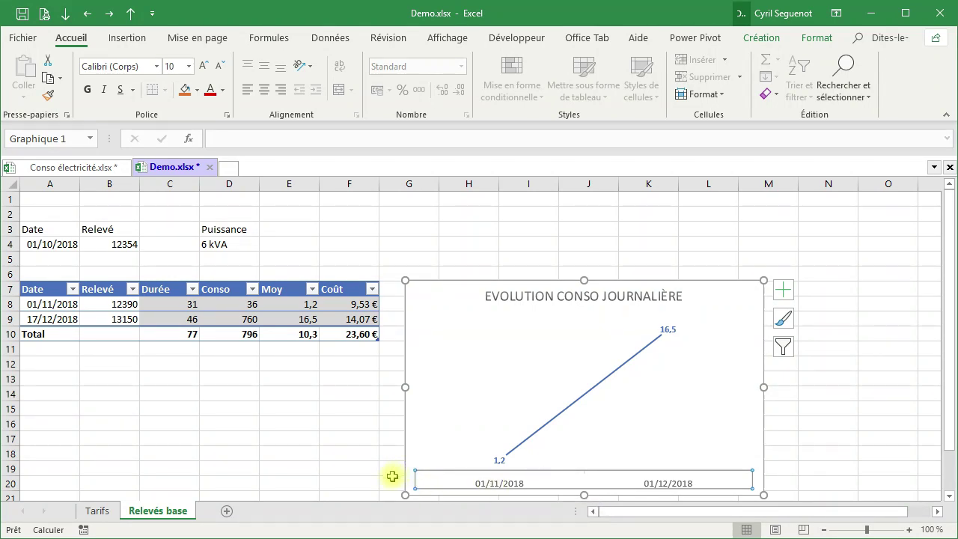
# Examine the limits and the major unit choices in the format options of the chart's date axis.
pyautogui.doubleClick(492, 487)
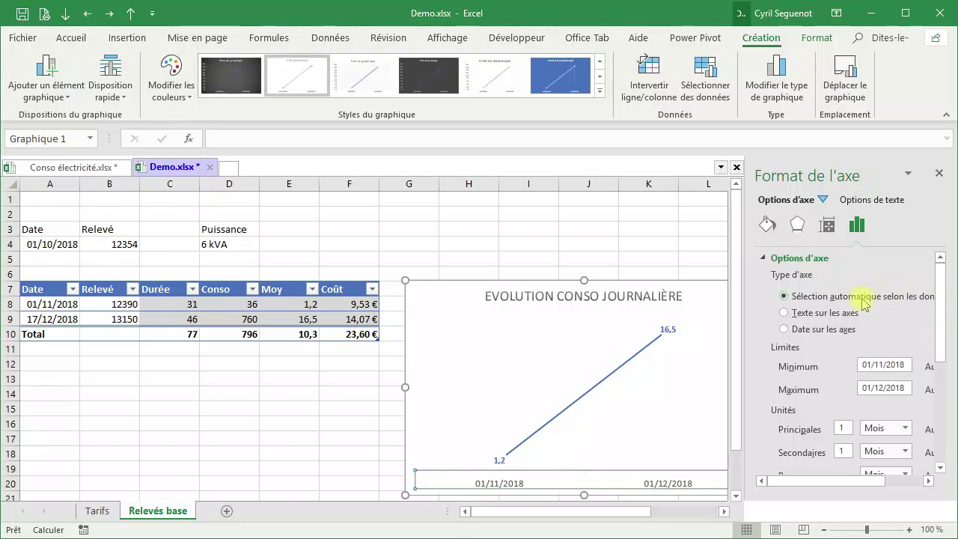
pyautogui.moveTo(744, 322); pyautogui.dragTo(690, 322)
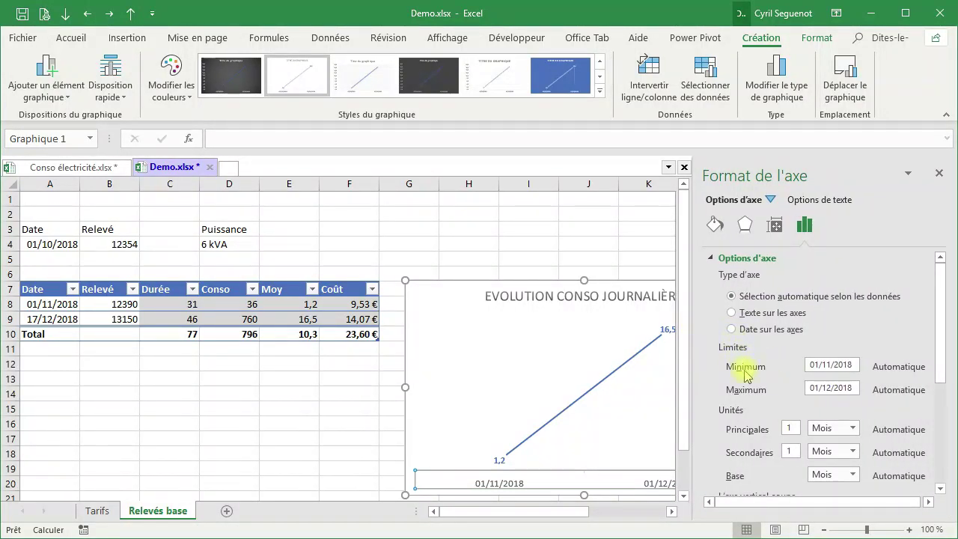
pyautogui.moveTo(939, 341); pyautogui.dragTo(946, 380)
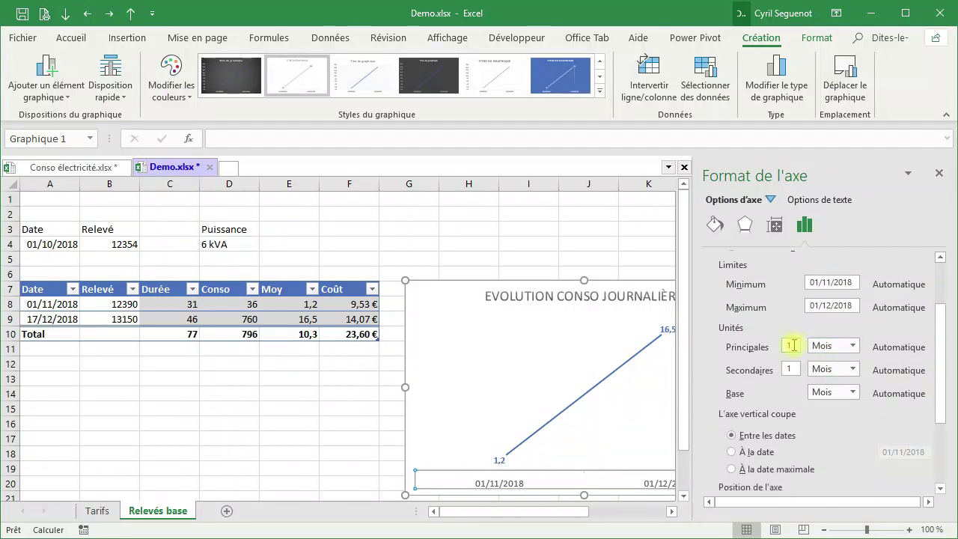
pyautogui.click(852, 347)
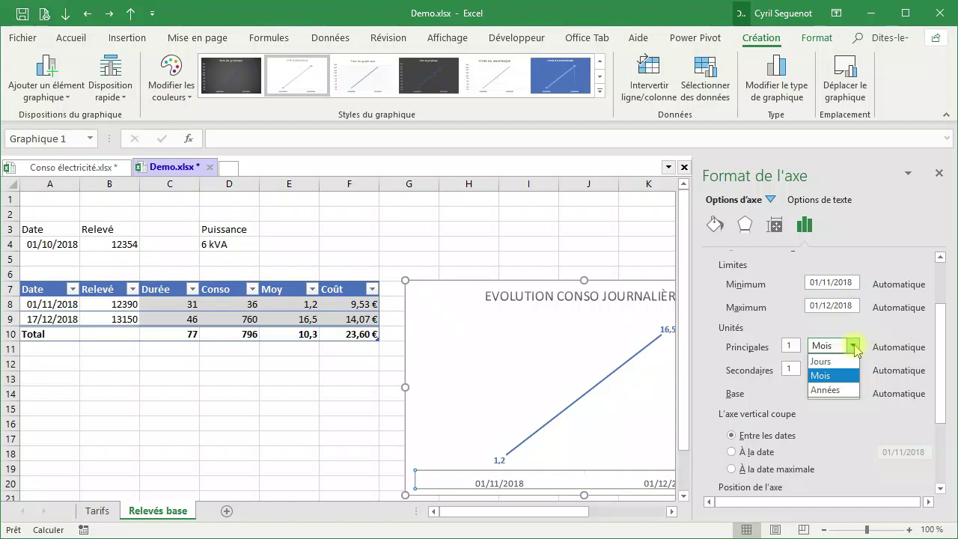
pyautogui.click(853, 348)
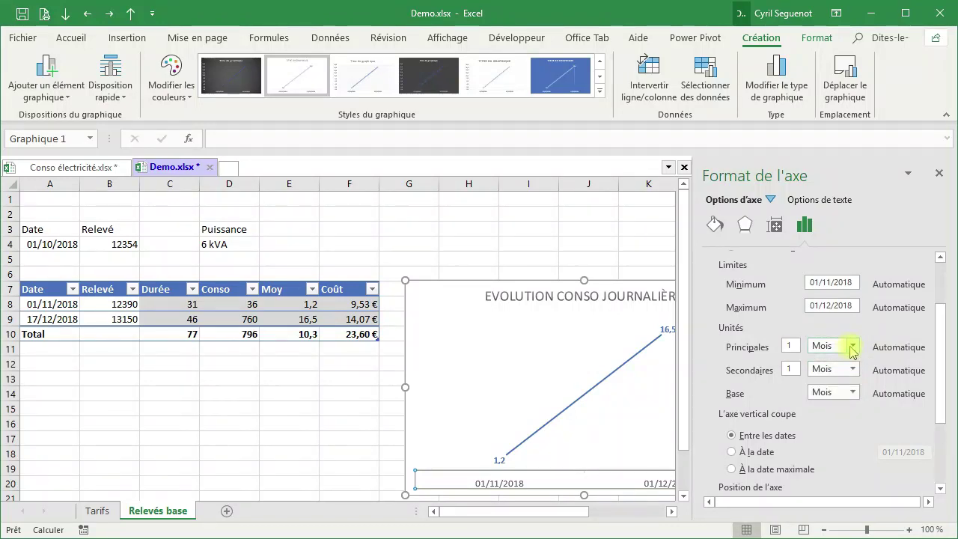
pyautogui.click(938, 175)
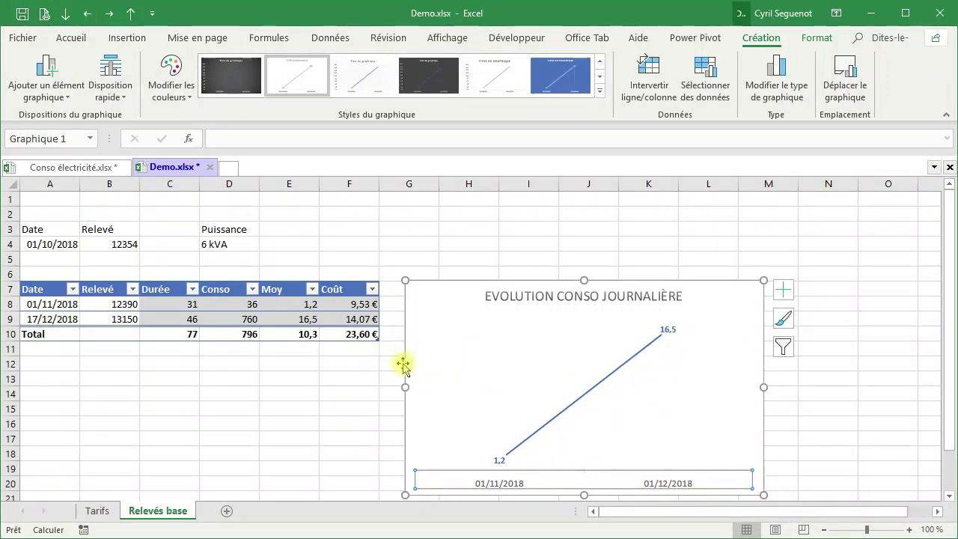
# Add a new row at the end of the readings table and enter the date 30/12/2018.
pyautogui.click(271, 317)
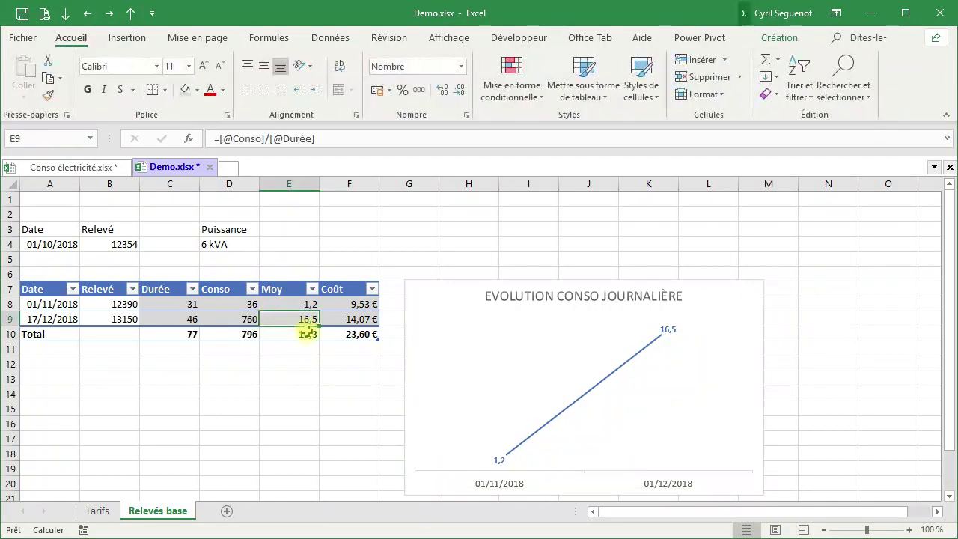
pyautogui.click(369, 318)
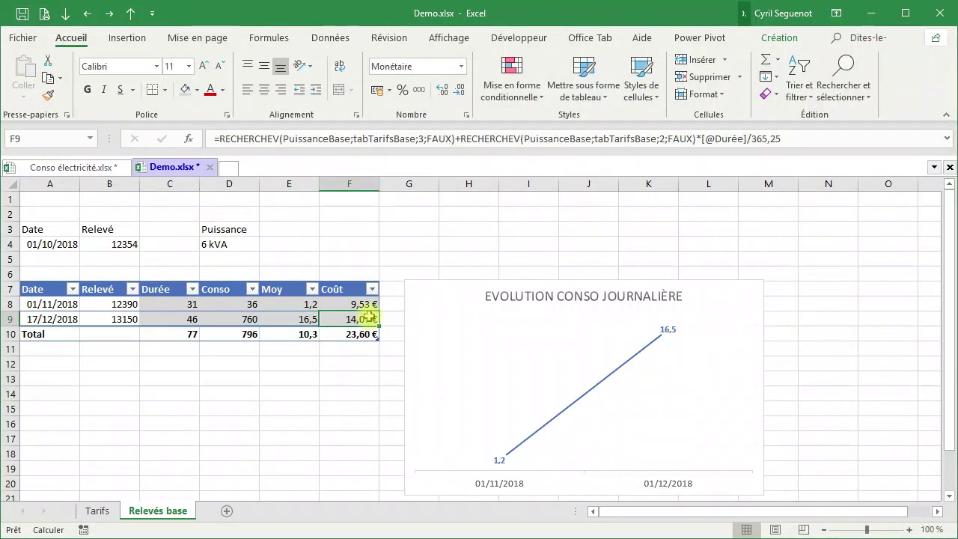
pyautogui.press('Tab')
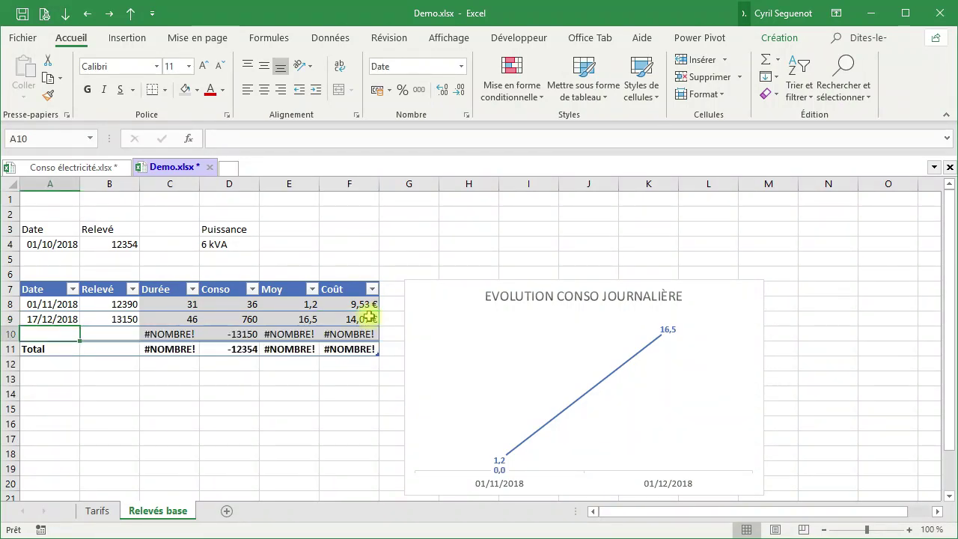
pyautogui.hotkey('ctrl', ';')
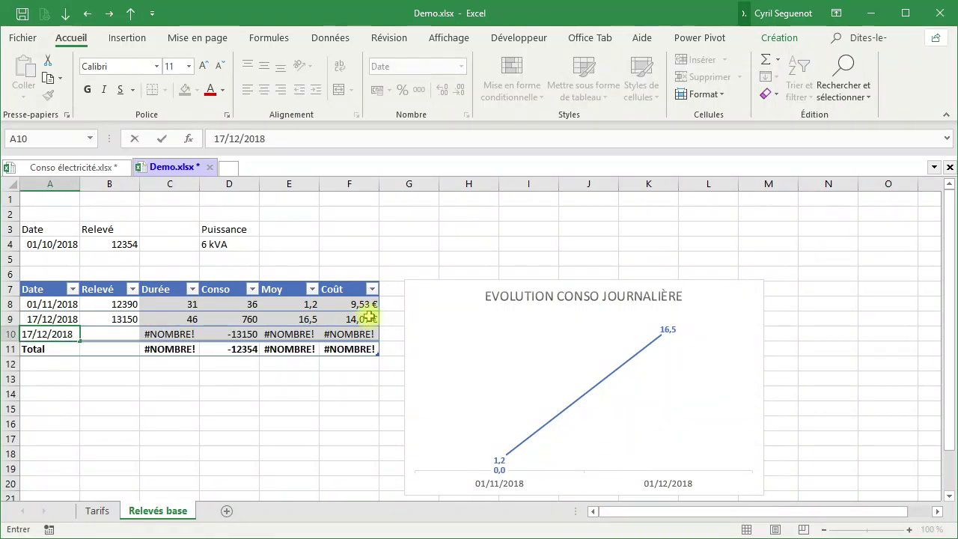
pyautogui.hotkey('ctrl', 'Return')
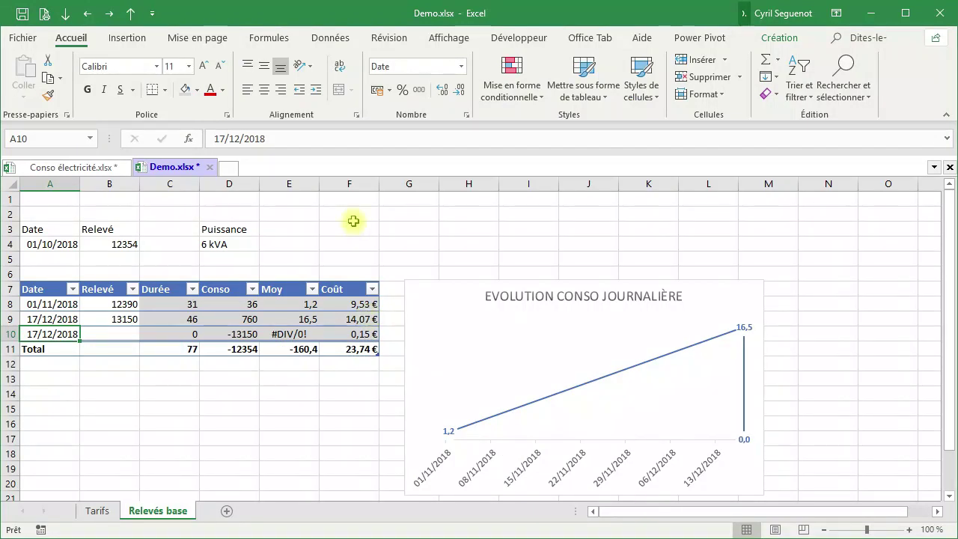
pyautogui.doubleClick(38, 334)
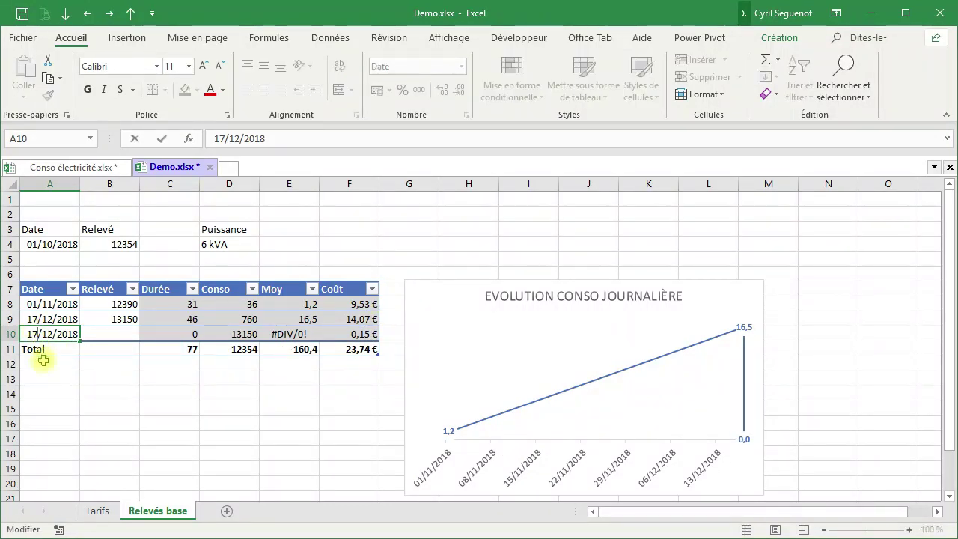
pyautogui.press('BackSpace')
pyautogui.press('BackSpace')
pyautogui.write('30')
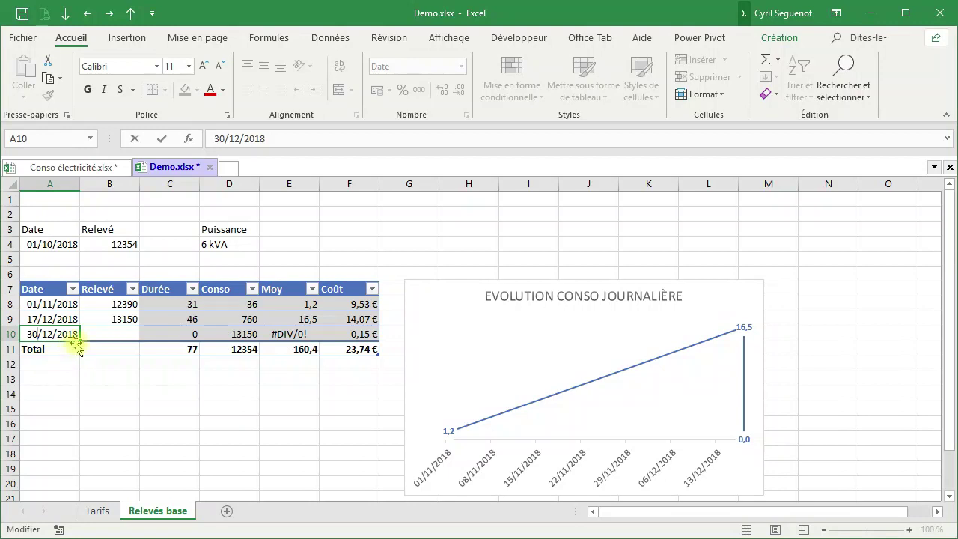
# Enter 13256 as the Relevé value for the 30/12/2018 row in B10.
pyautogui.click(115, 333)
pyautogui.write('13')
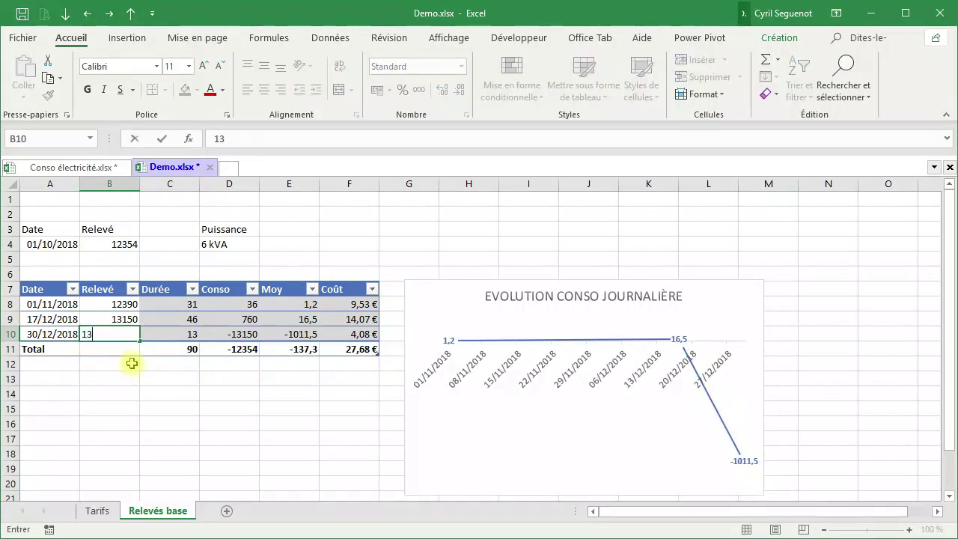
pyautogui.write('2560')
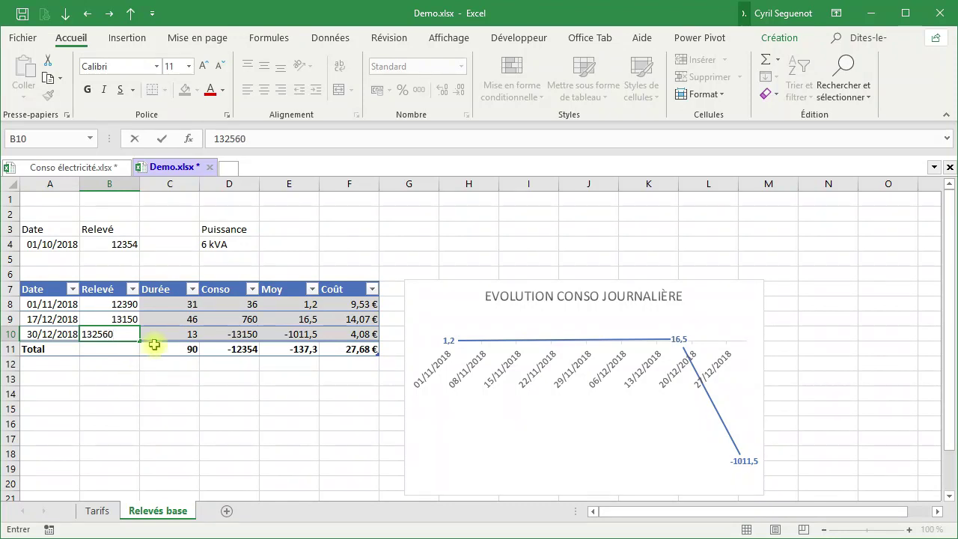
pyautogui.click(153, 335)
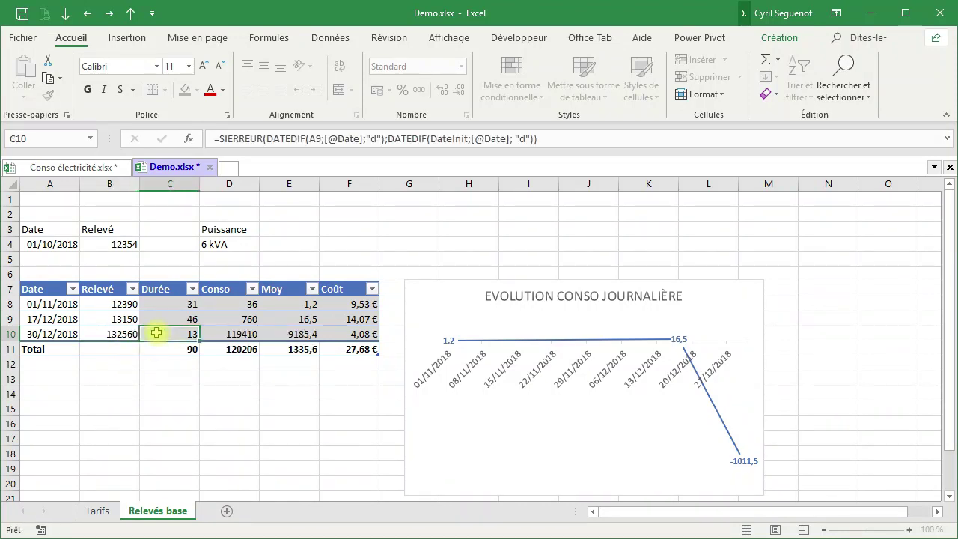
pyautogui.doubleClick(133, 334)
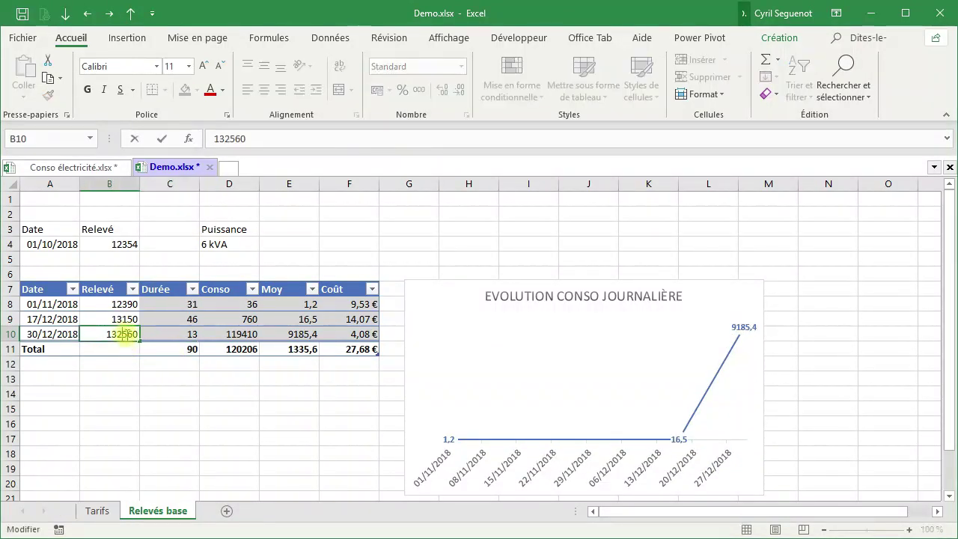
pyautogui.click(160, 377)
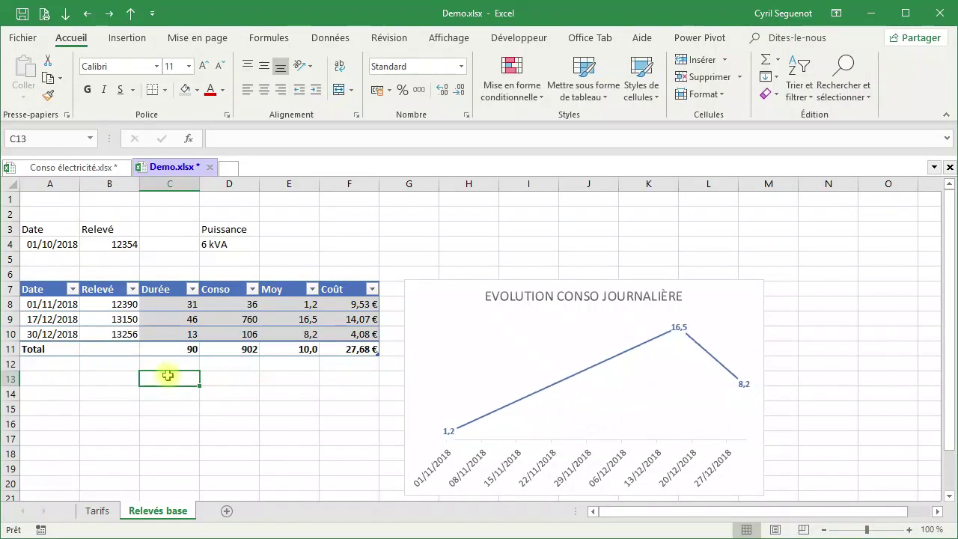